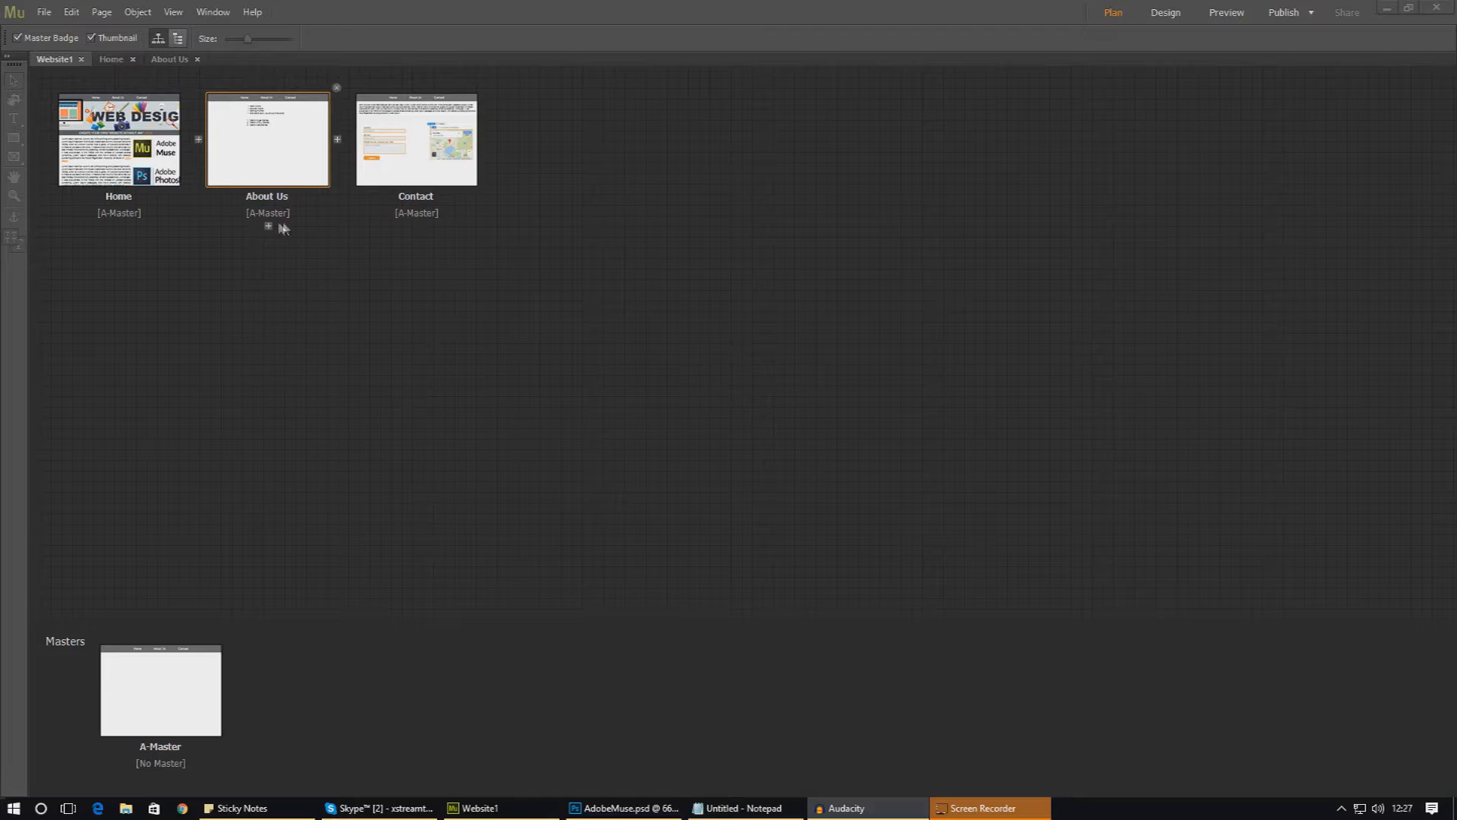
Open the About Us page for editing and select the text frame holding its bulleted and numbered lists
click(46, 13)
click(52, 14)
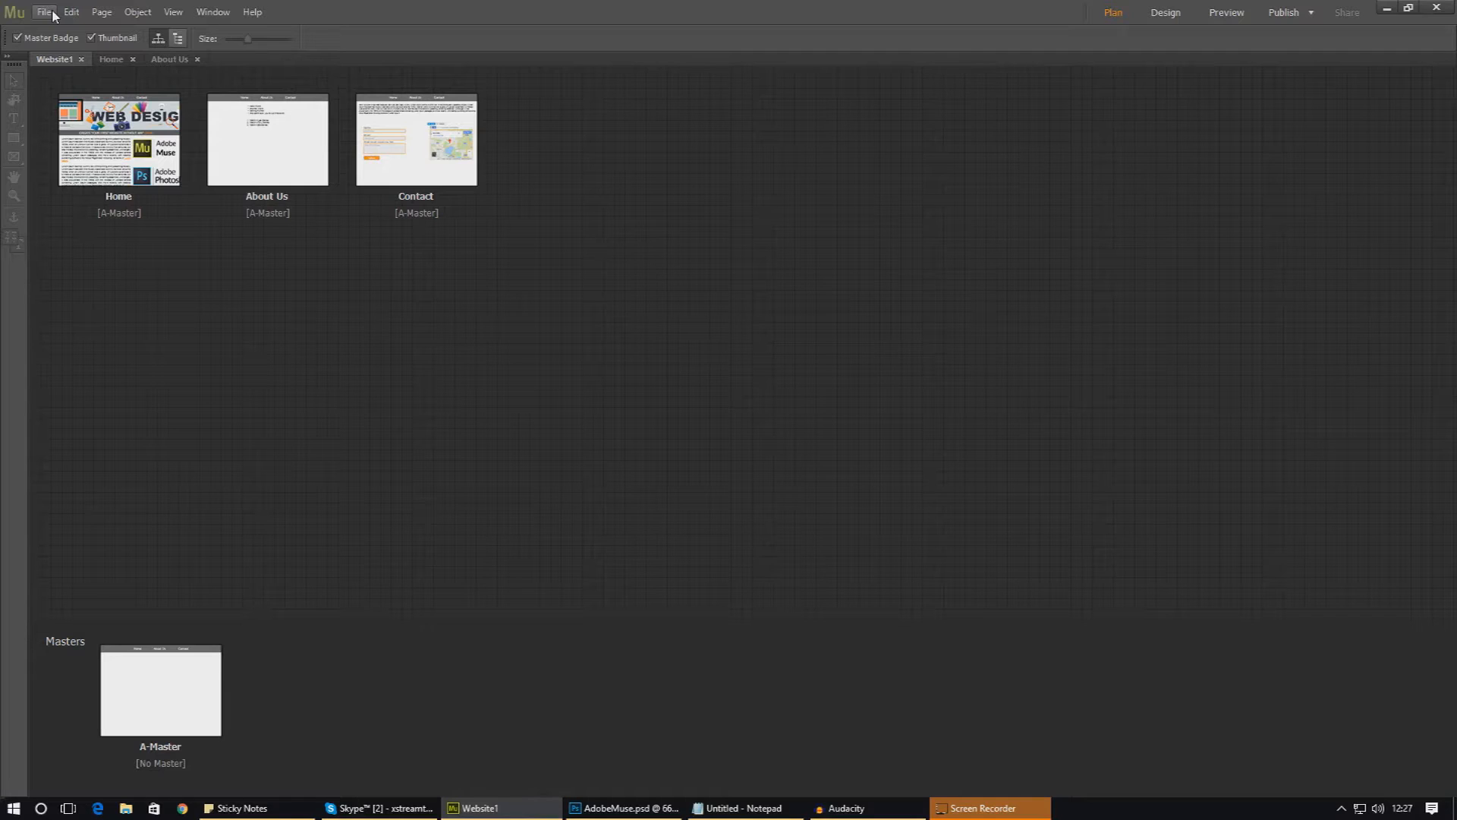
double_click(273, 154)
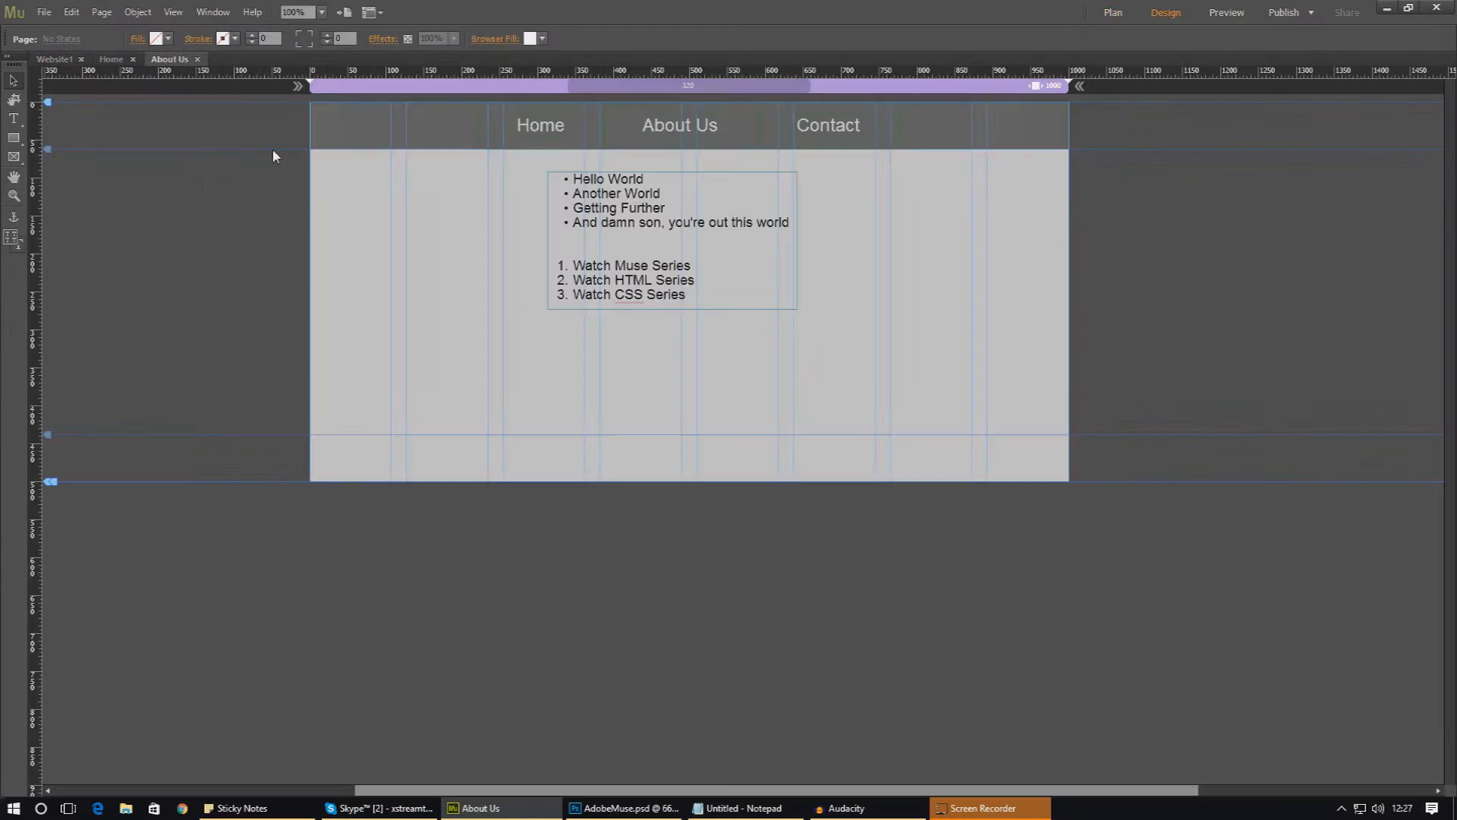
click(671, 276)
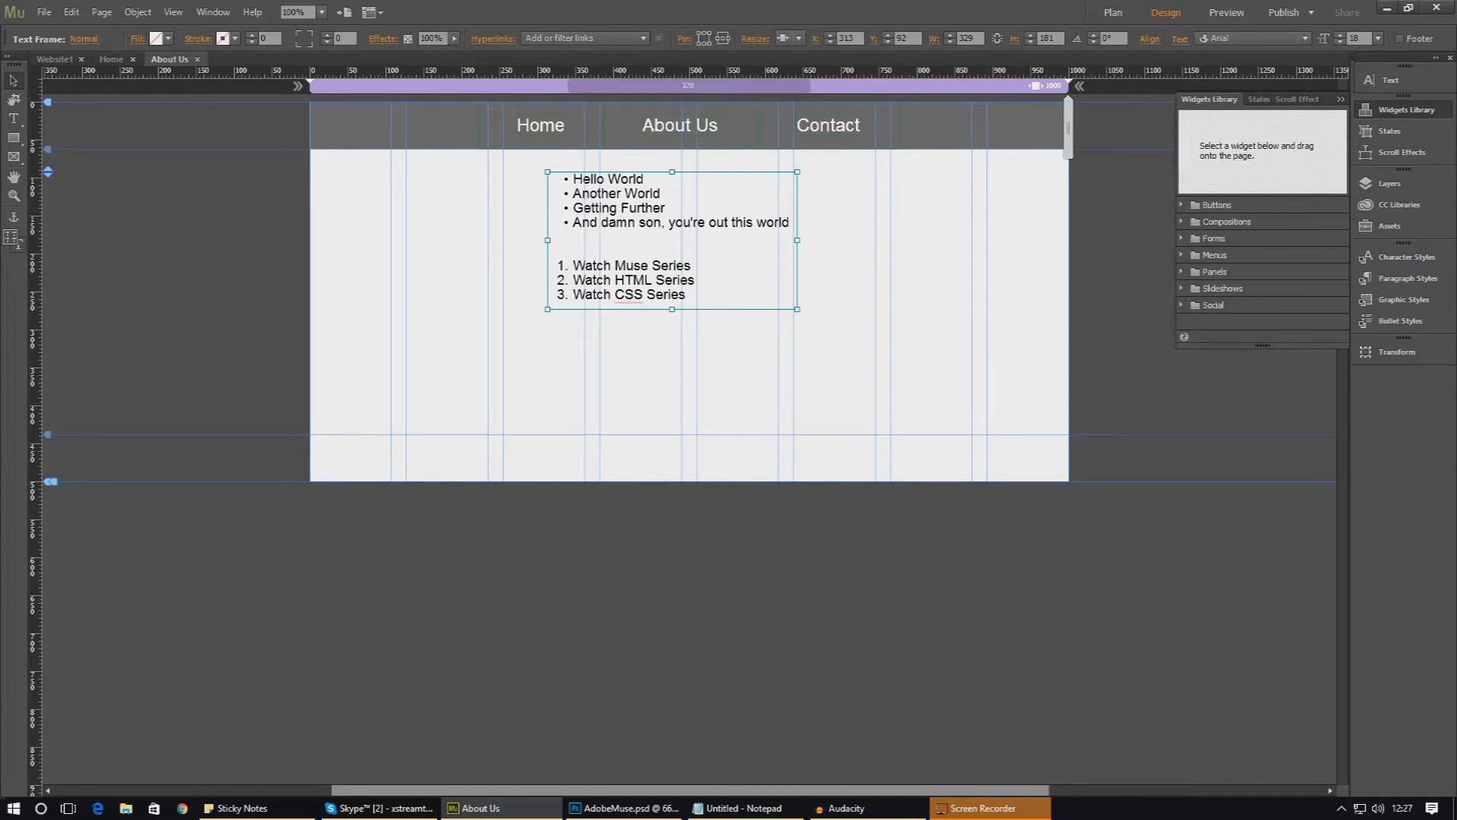
Switch to Photoshop and nudge the banner photo layer slightly to the left in AdobeMuse.psd
key(alt+Tab)
key(super+Up)
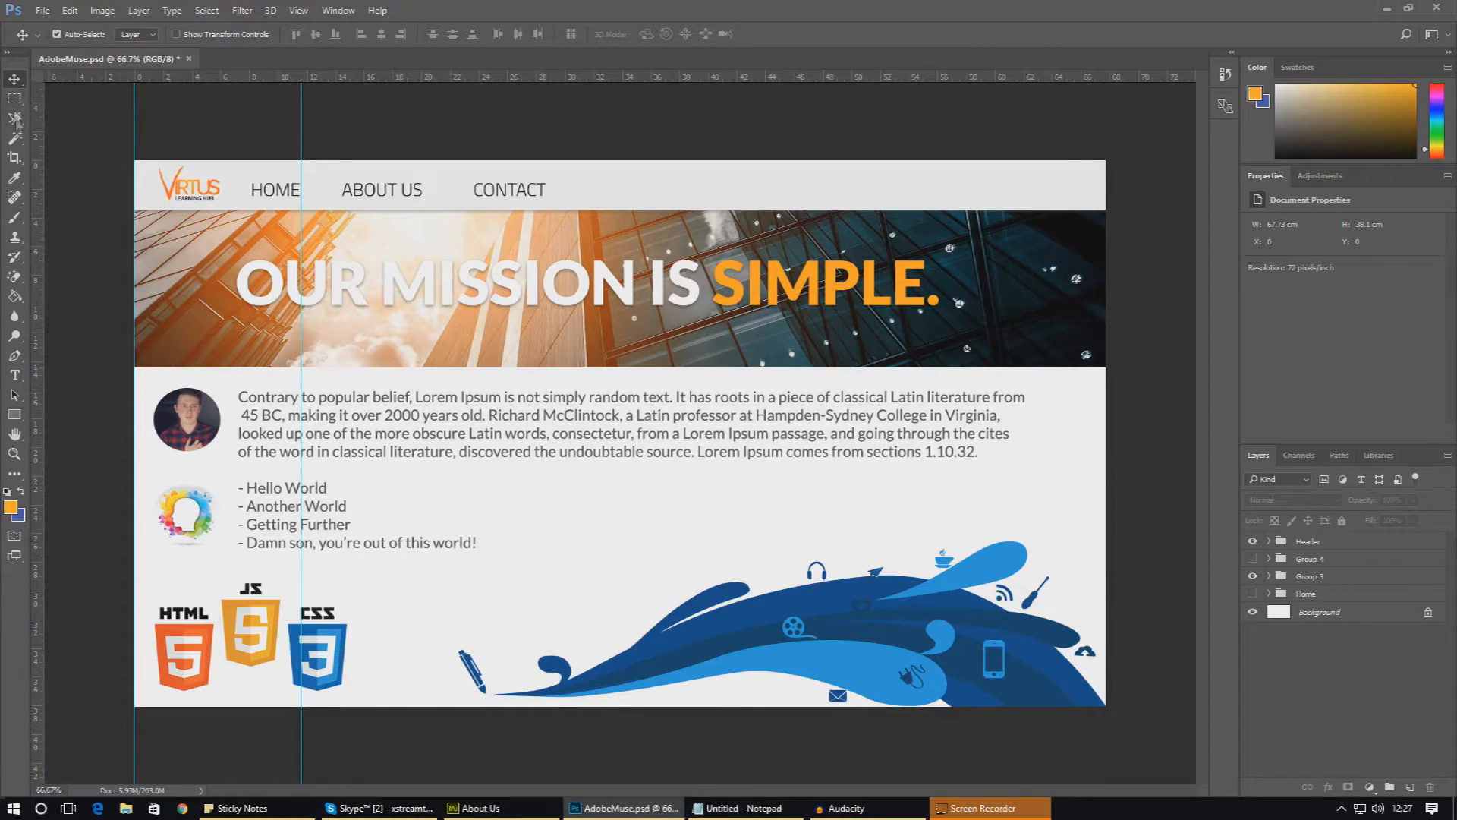
click(715, 322)
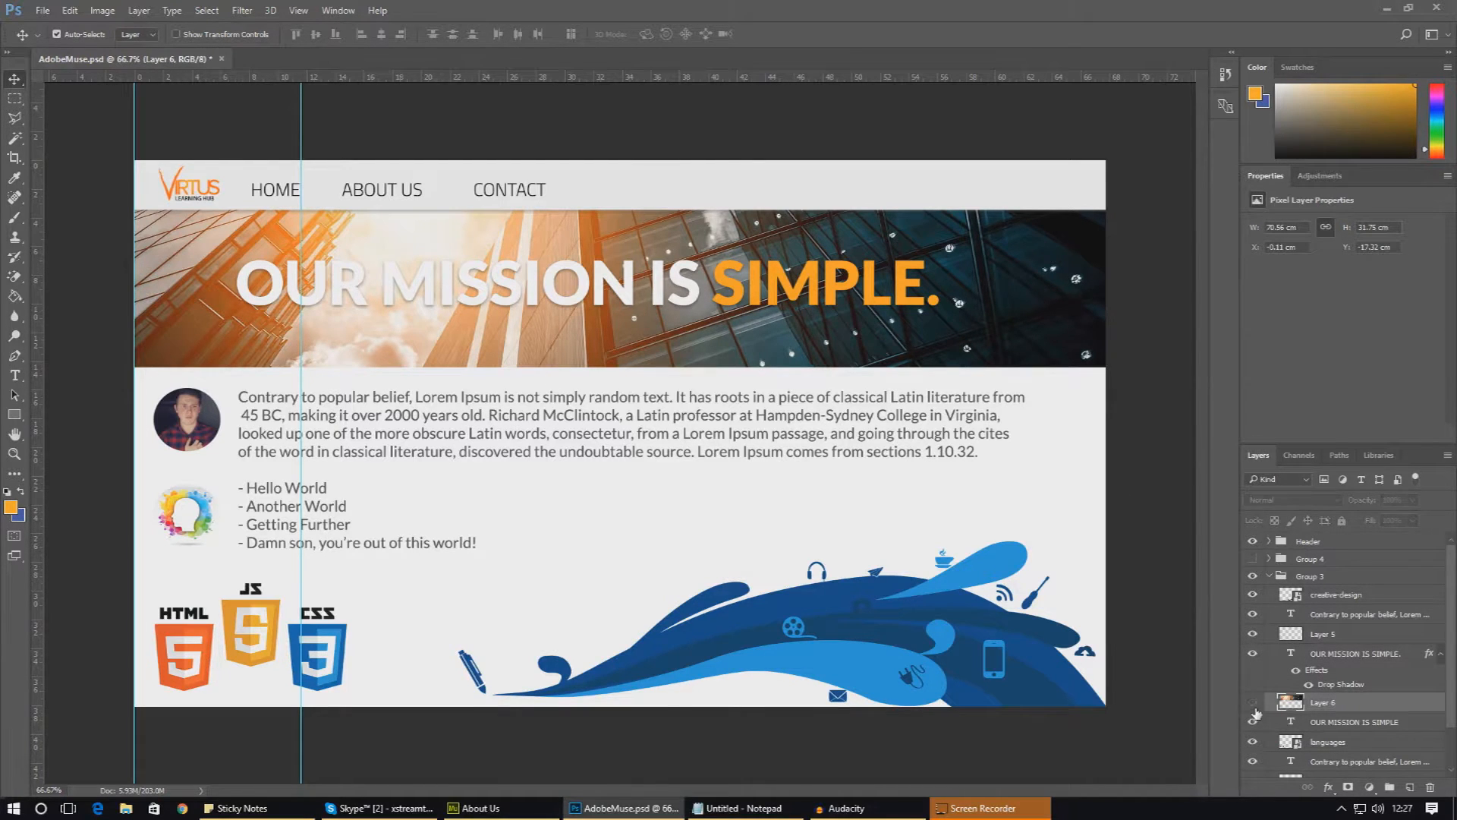
key(Left)
key(Left)
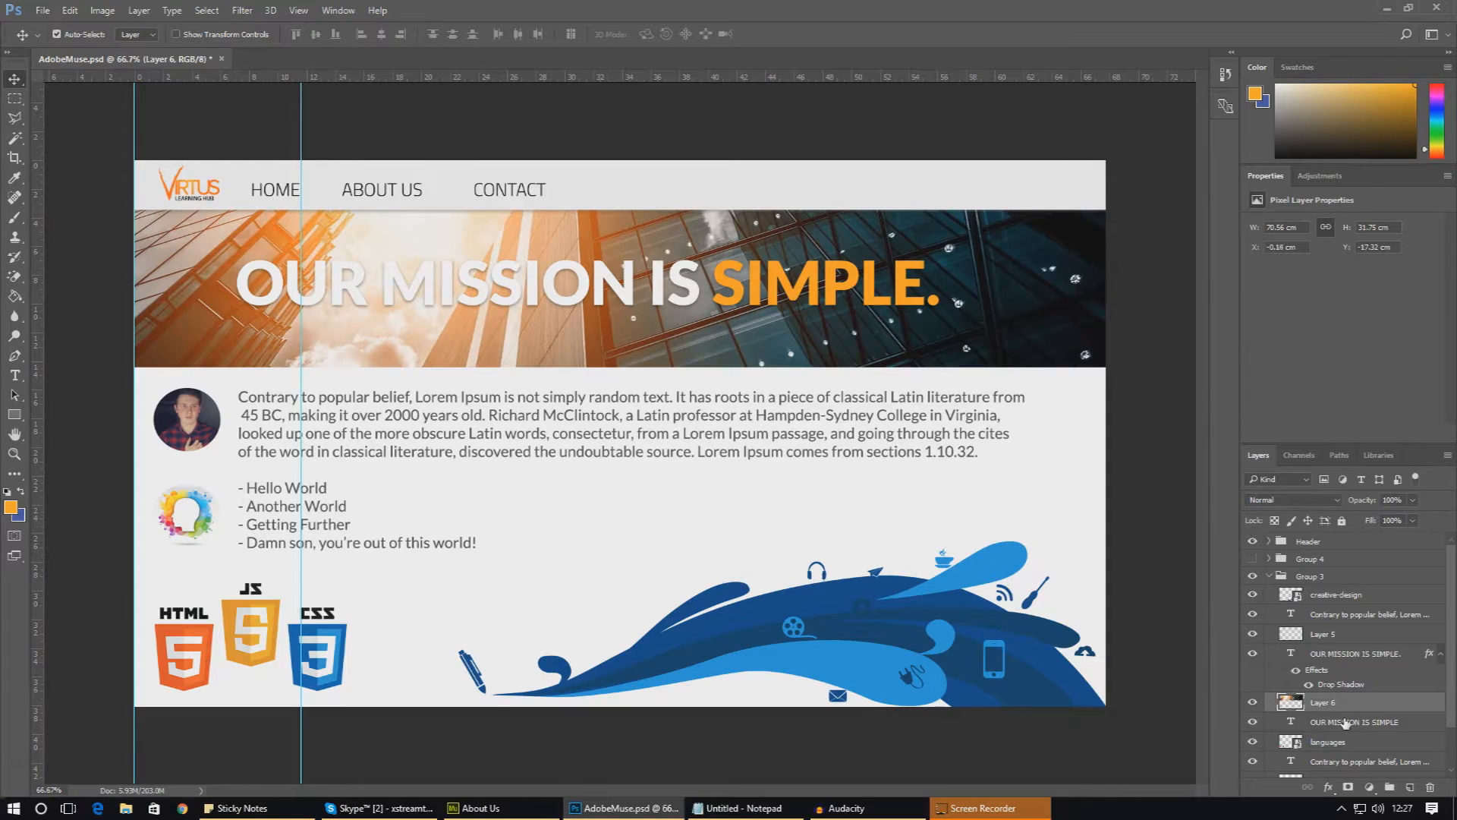
Merge the plain OUR MISSION IS SIMPLE text layer without effects into the banner photo layer above it
right_click(1346, 722)
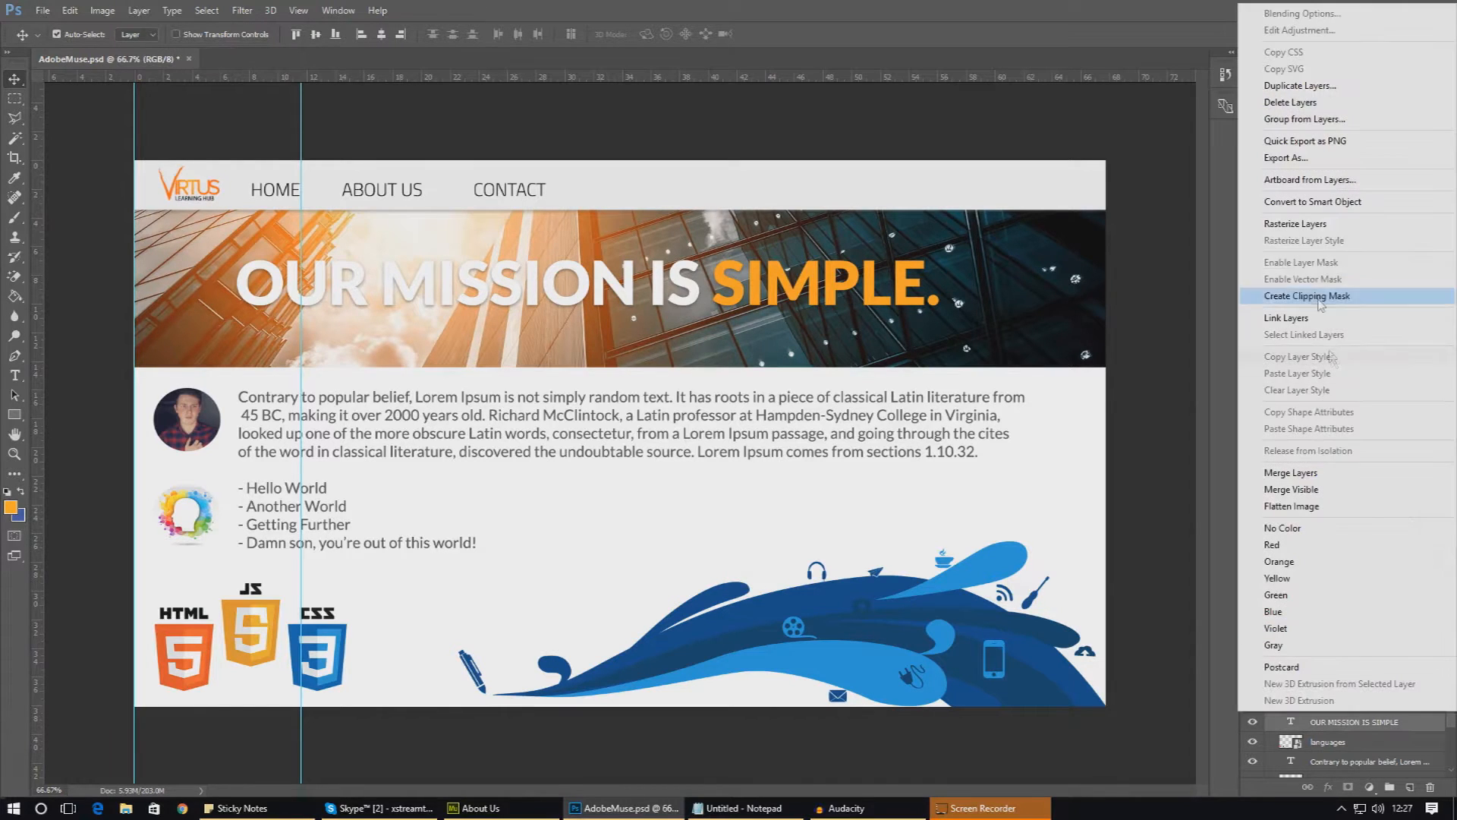
click(1295, 223)
right_click(1317, 706)
click(1207, 559)
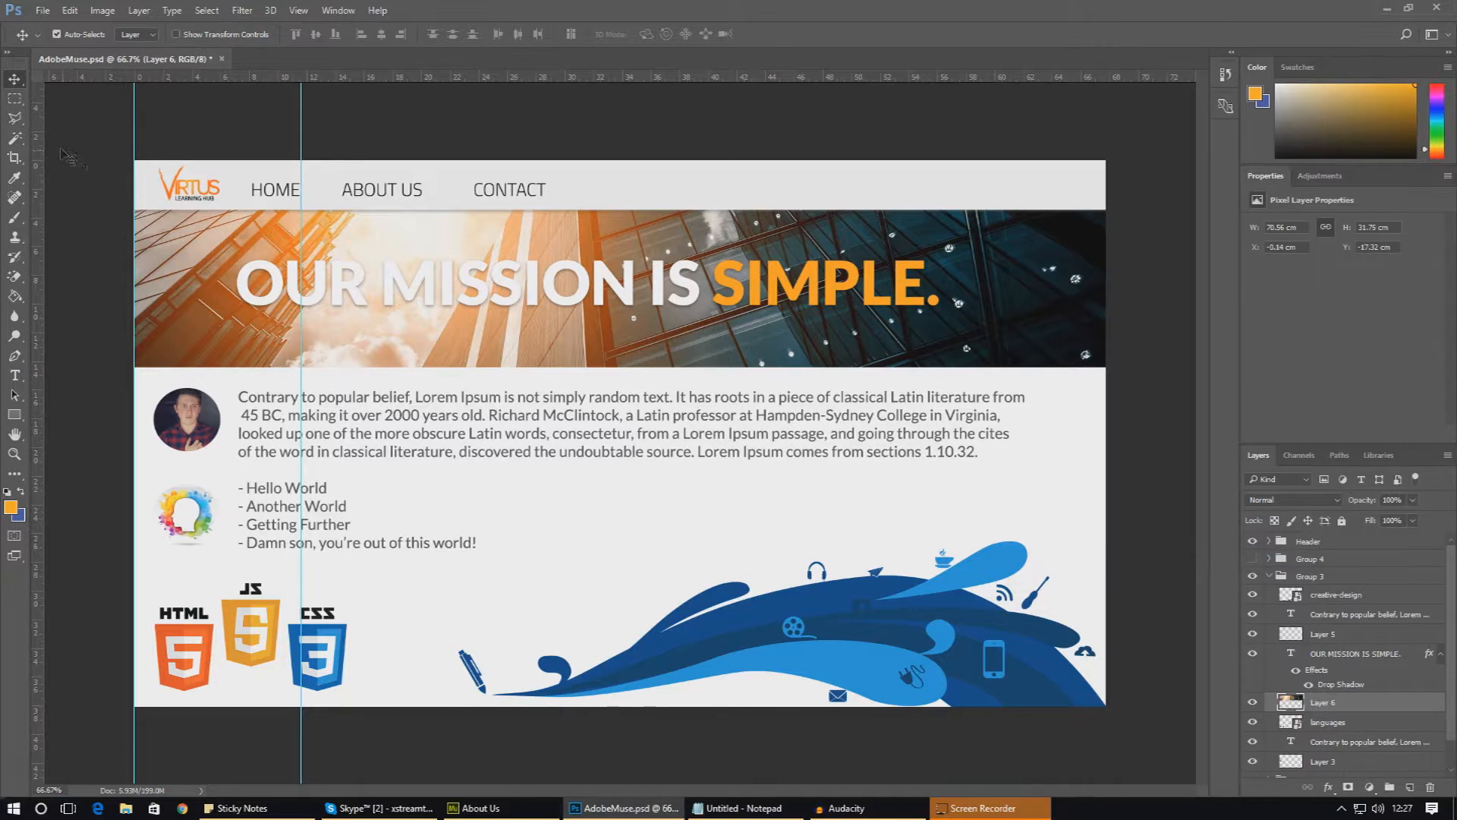
Copy the banner photo area with a rectangular marquee selection and create a new 1962 x 351 px document from the clipboard size
click(14, 98)
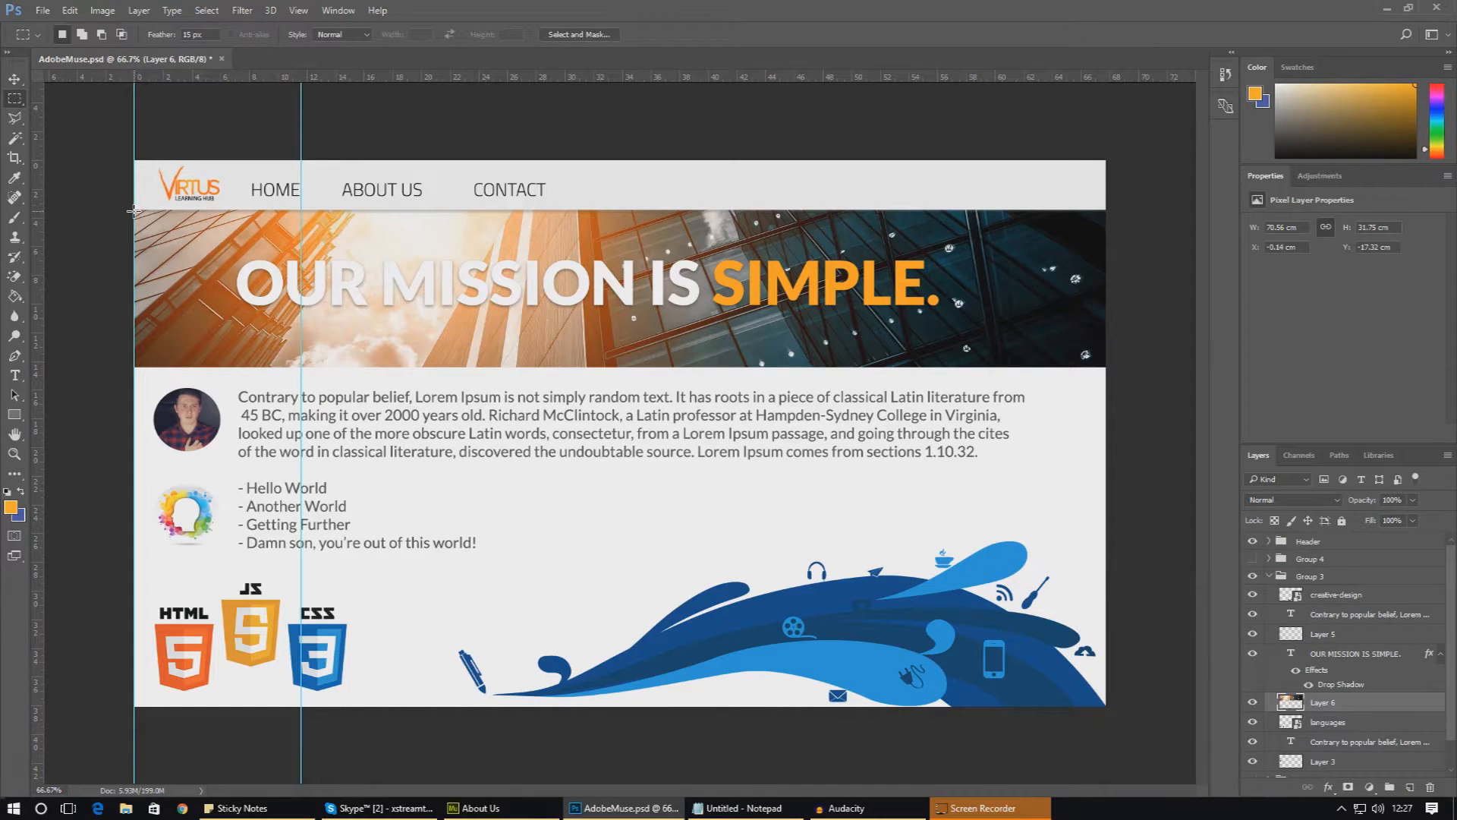
drag(131, 209, 1107, 367)
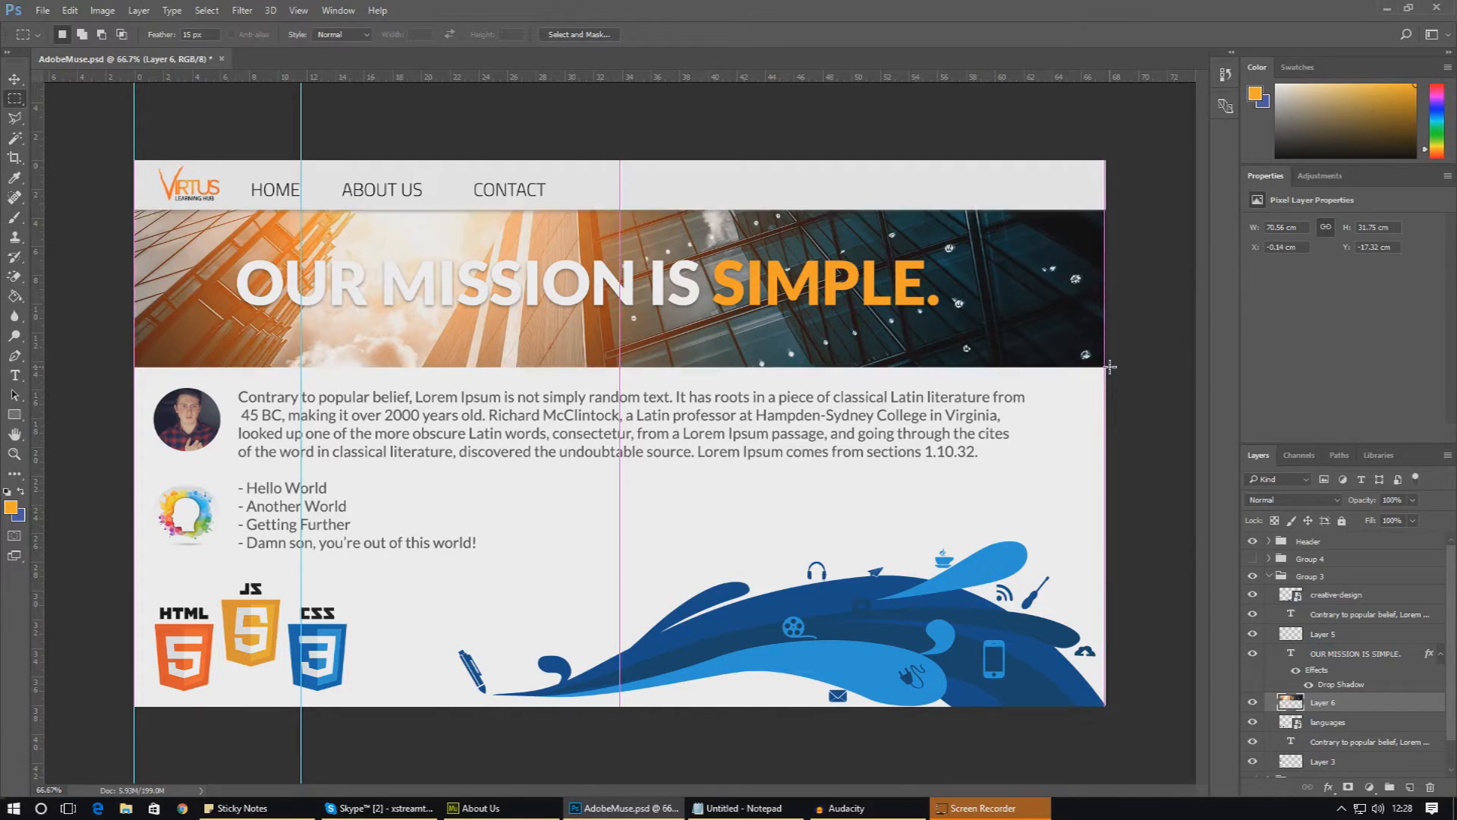
click(42, 10)
key(Escape)
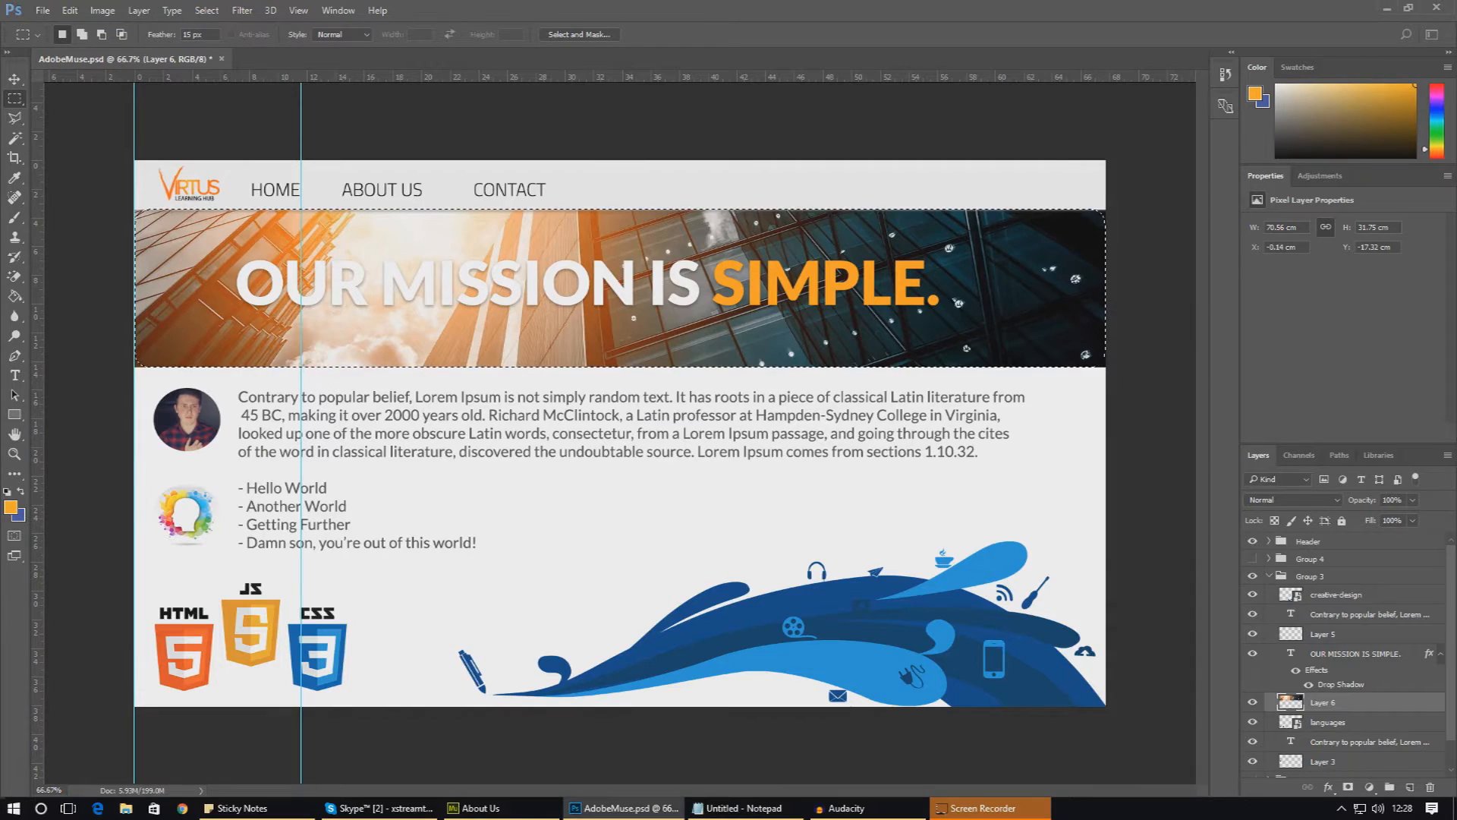
key(ctrl+n)
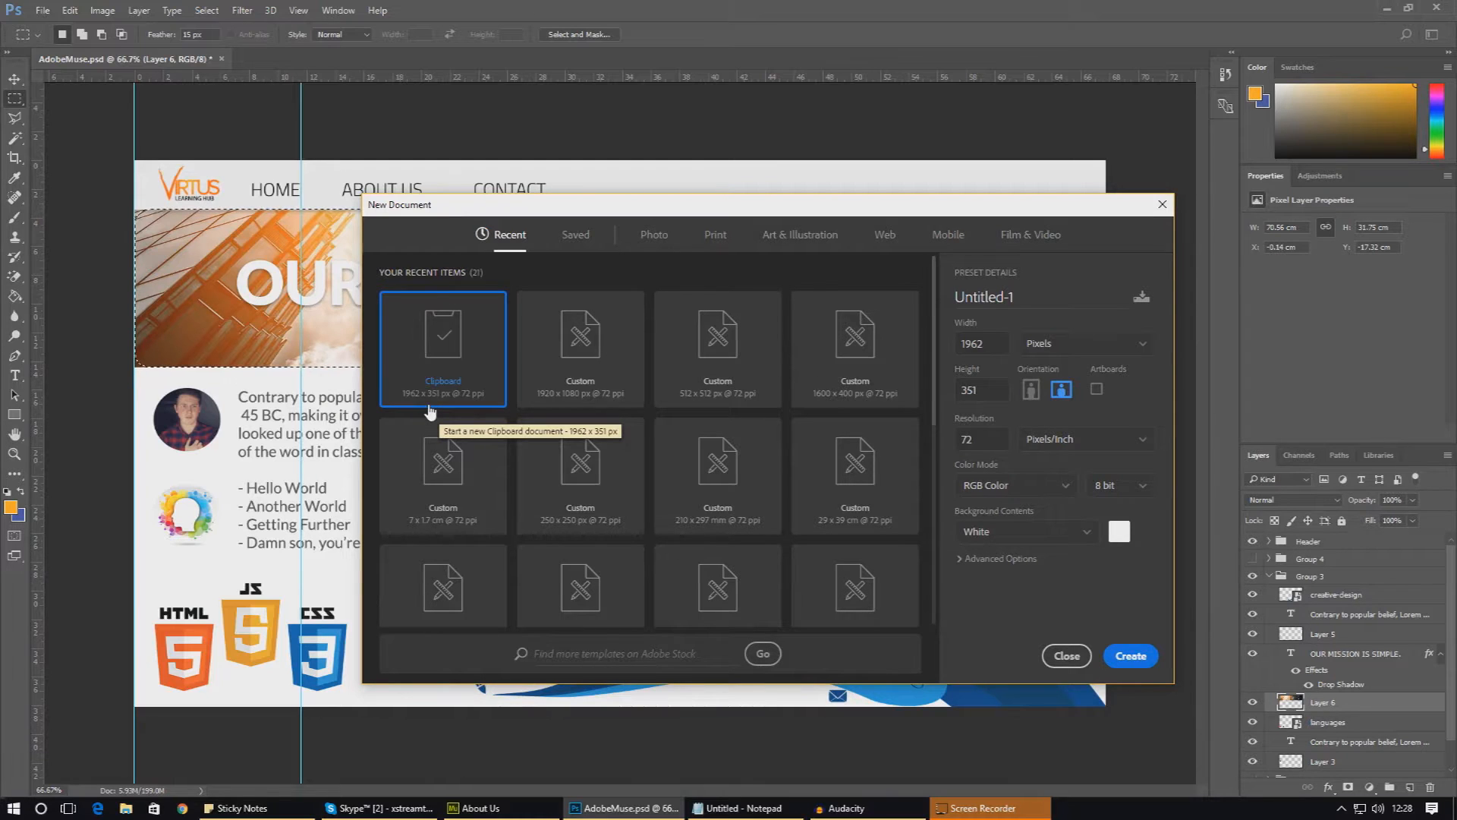
click(1126, 656)
Try pasting the feathered banner copy and fitting it to the new canvas, and delete the pasted layer
key(ctrl+v)
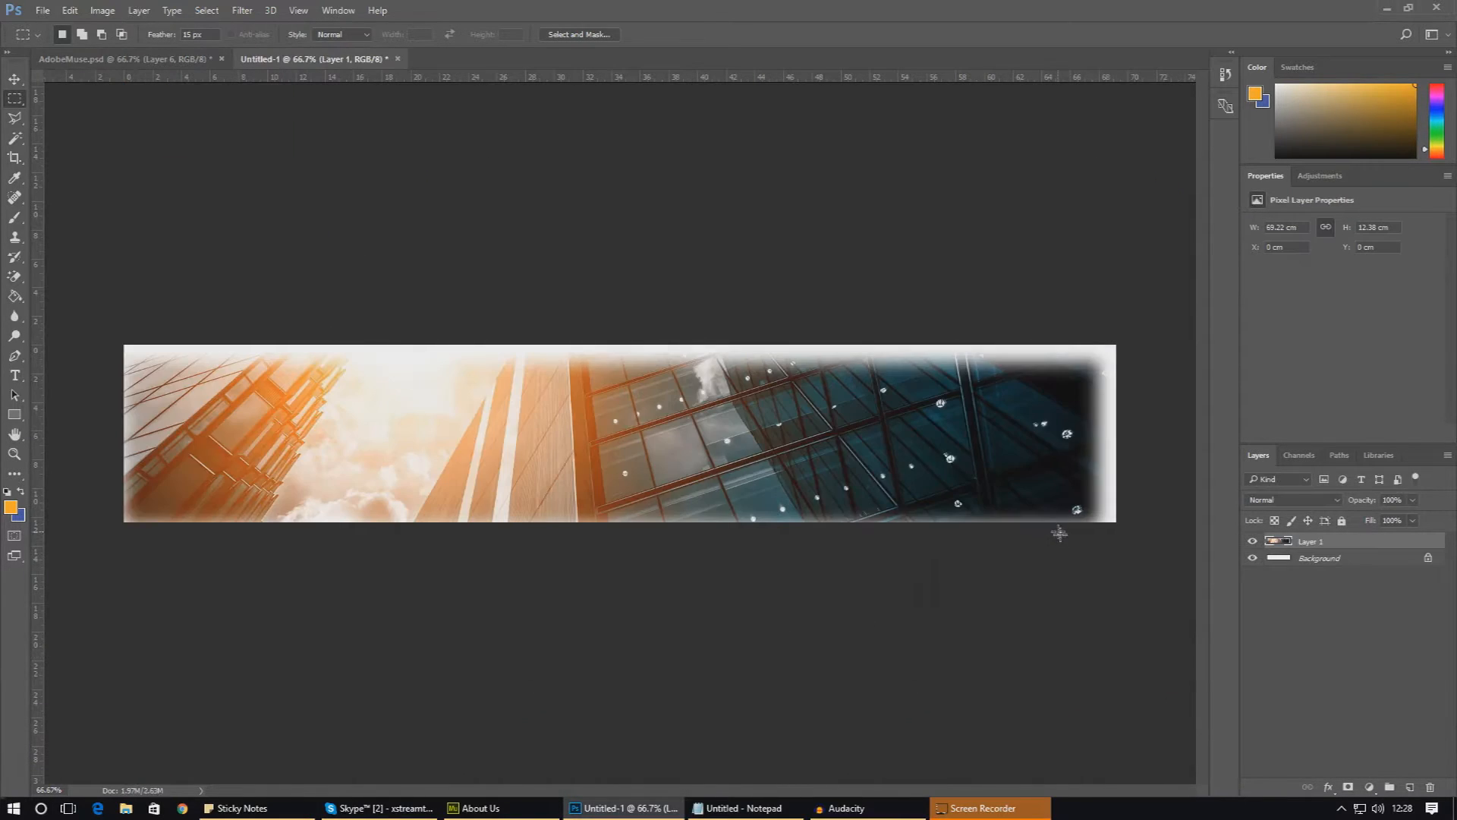
key(ctrl+t)
mouse_move(462, 476)
mouse_down()
mouse_move(480, 465)
mouse_move(466, 471)
mouse_up()
key(Return)
key(m)
key(Delete)
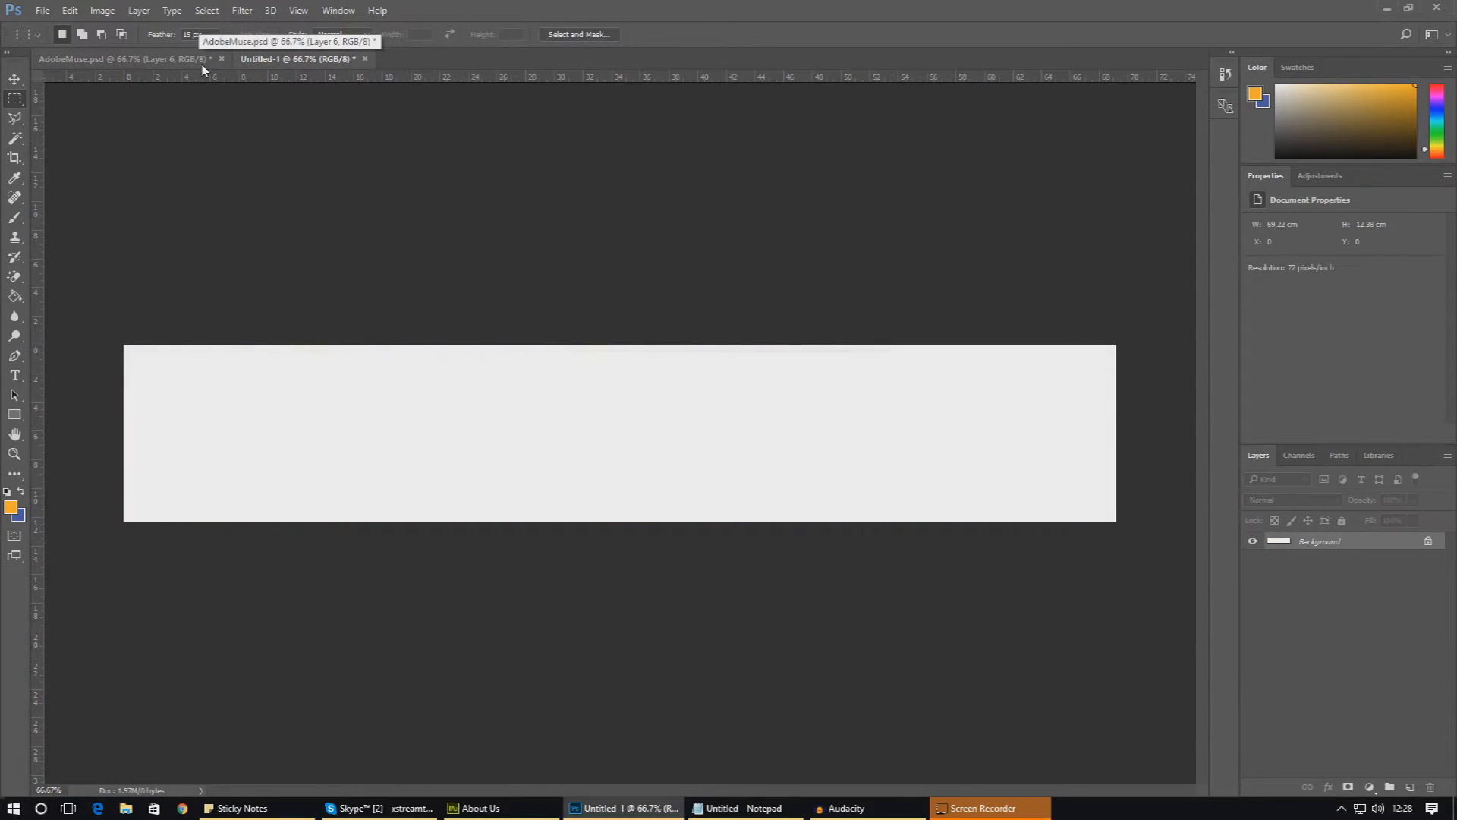
Set the marquee feather to 0 px and reselect the whole banner photo area in AdobeMuse.psd for copying
click(189, 60)
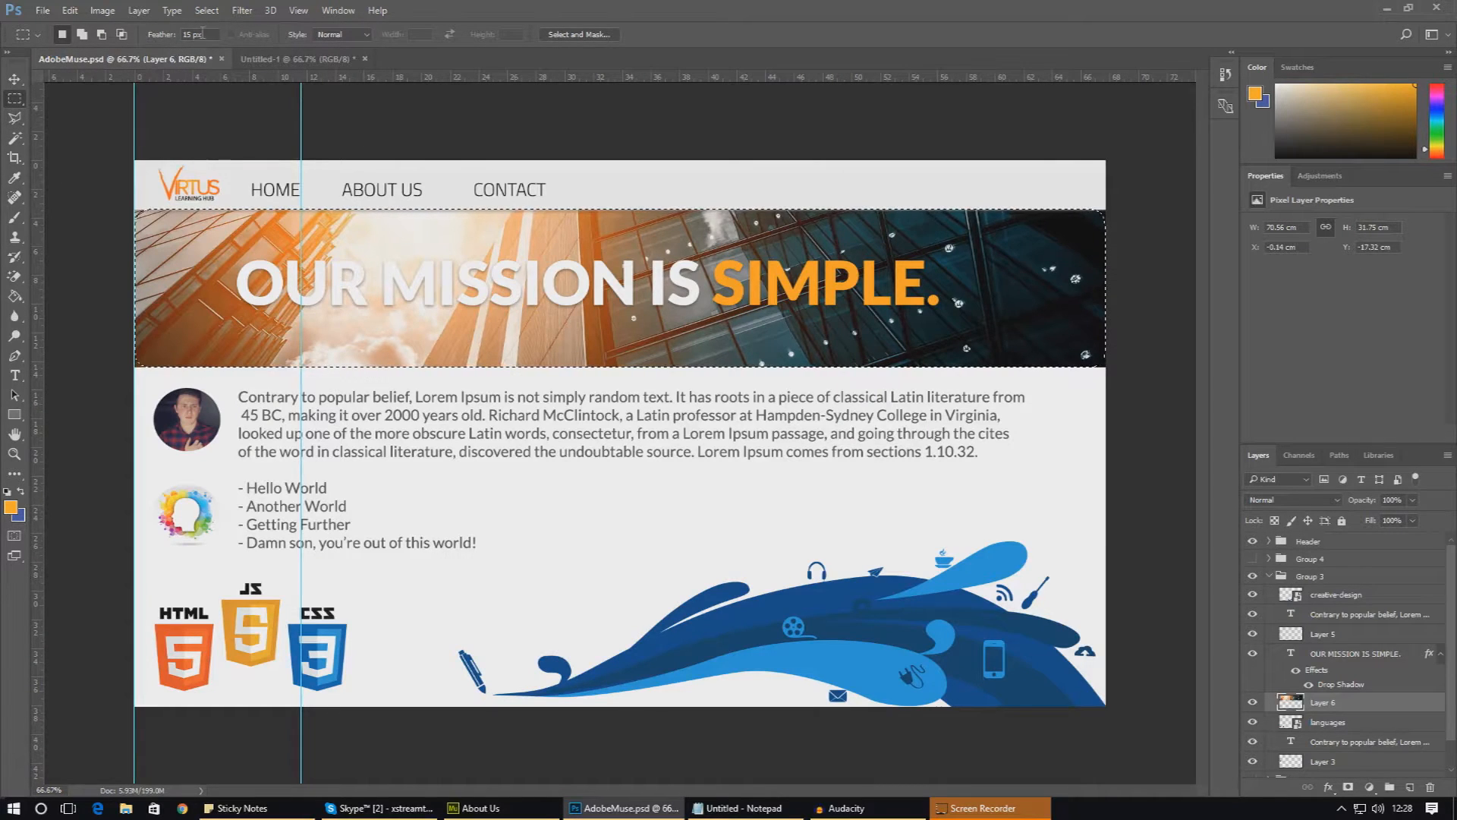
text(0)
key(Return)
click(133, 208)
drag(134, 208, 1106, 367)
Paste the sharp-edged banner copy into the Untitled-1 document and scale it to fill the whole canvas
click(312, 61)
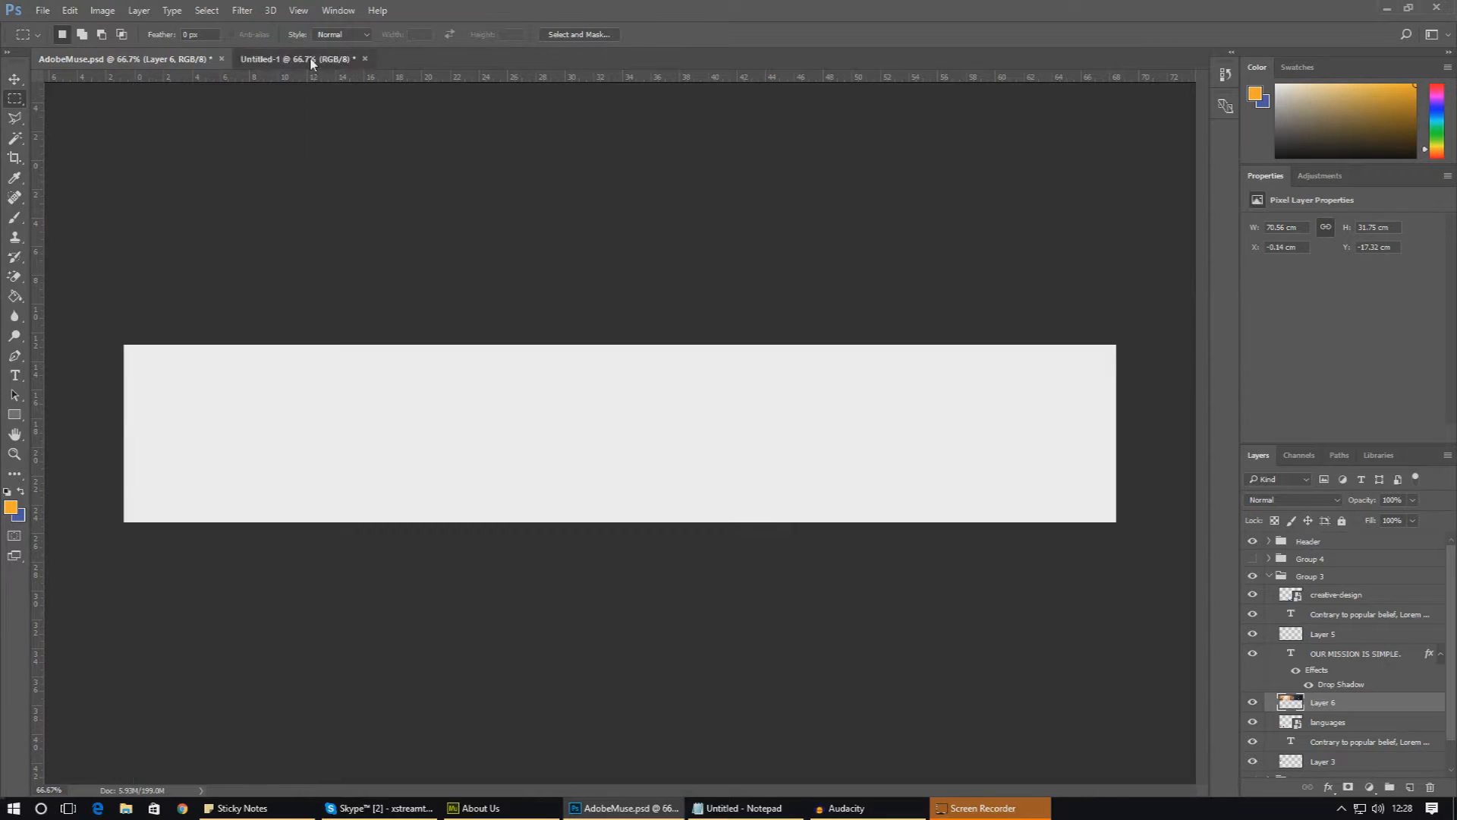
key(ctrl+v)
key(ctrl+t)
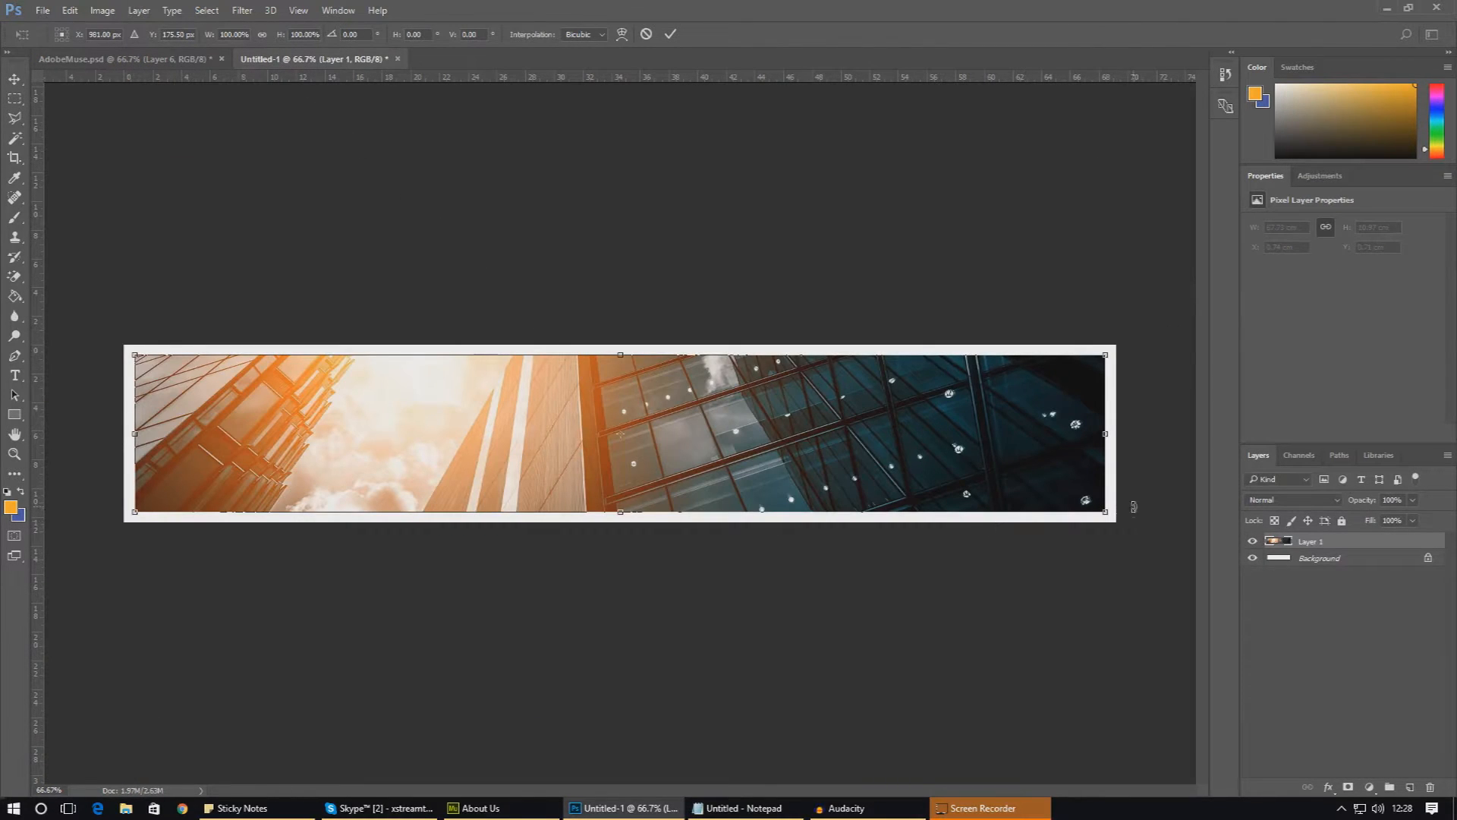
drag(1098, 514, 1116, 522)
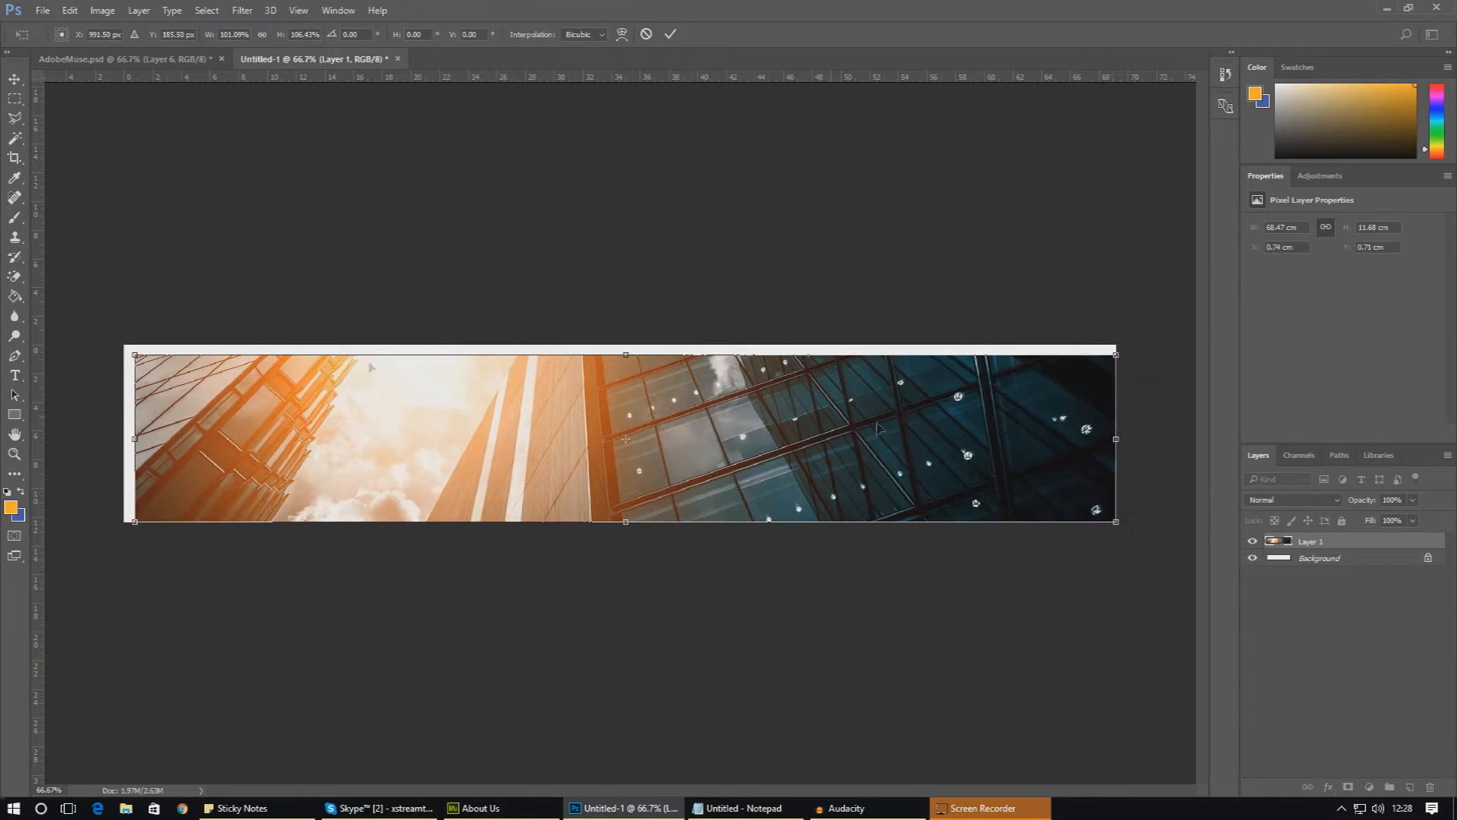
key(Return)
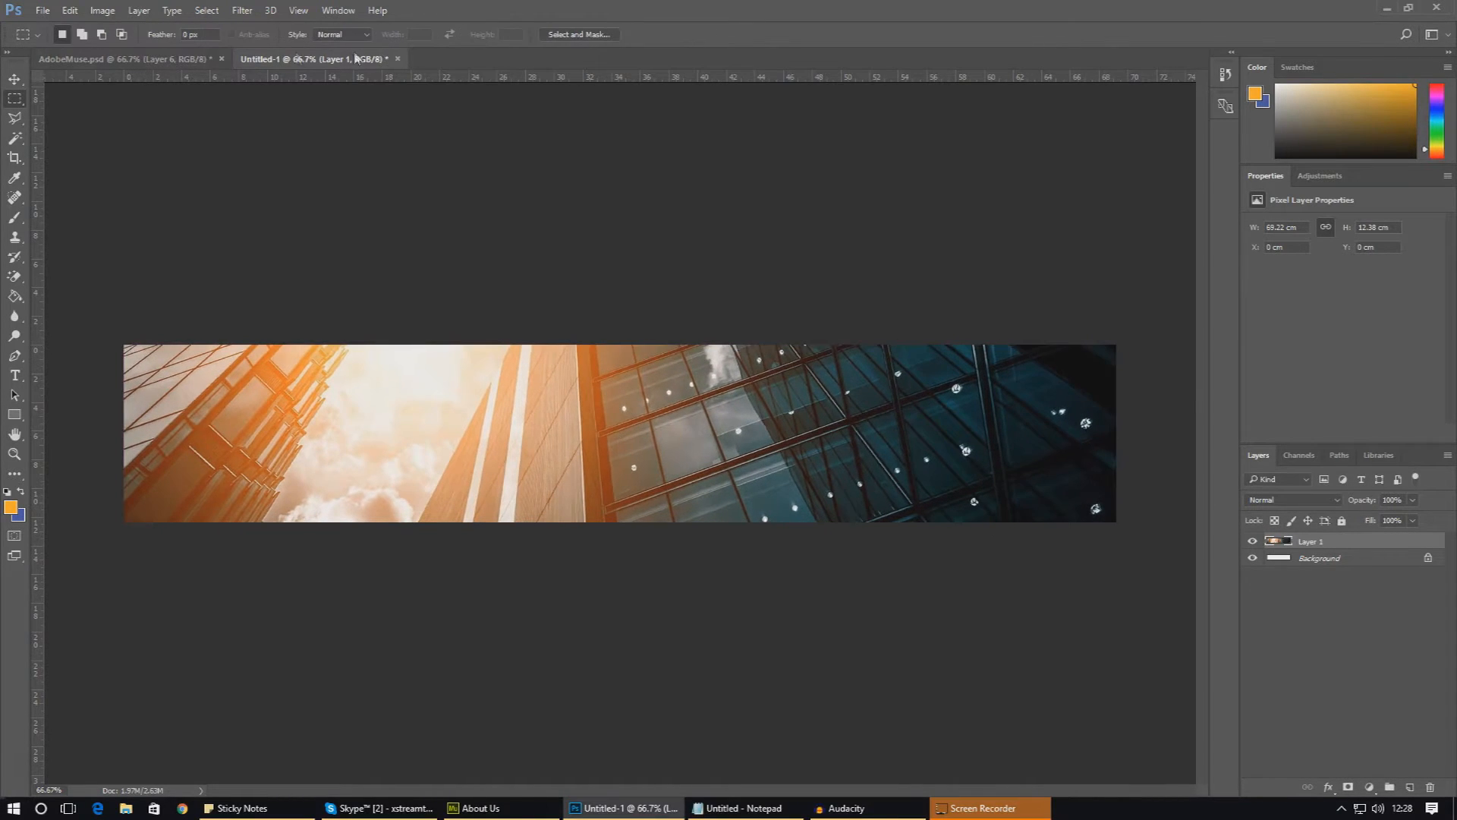
Select the banner headline text in AdobeMuse.psd and float the Untitled-1 document in its own window over the layout
click(140, 60)
click(773, 296)
key(v)
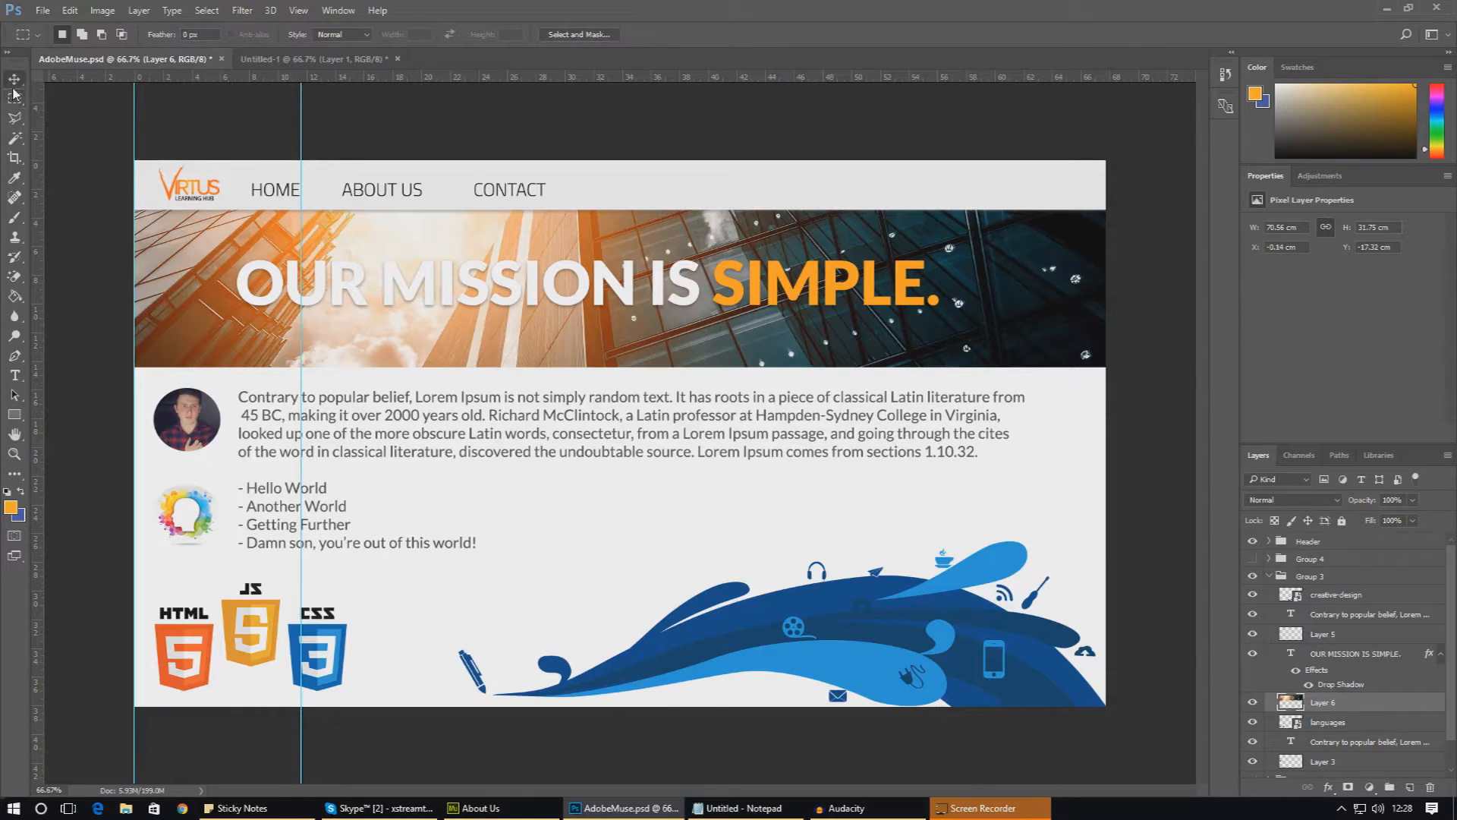
click(337, 308)
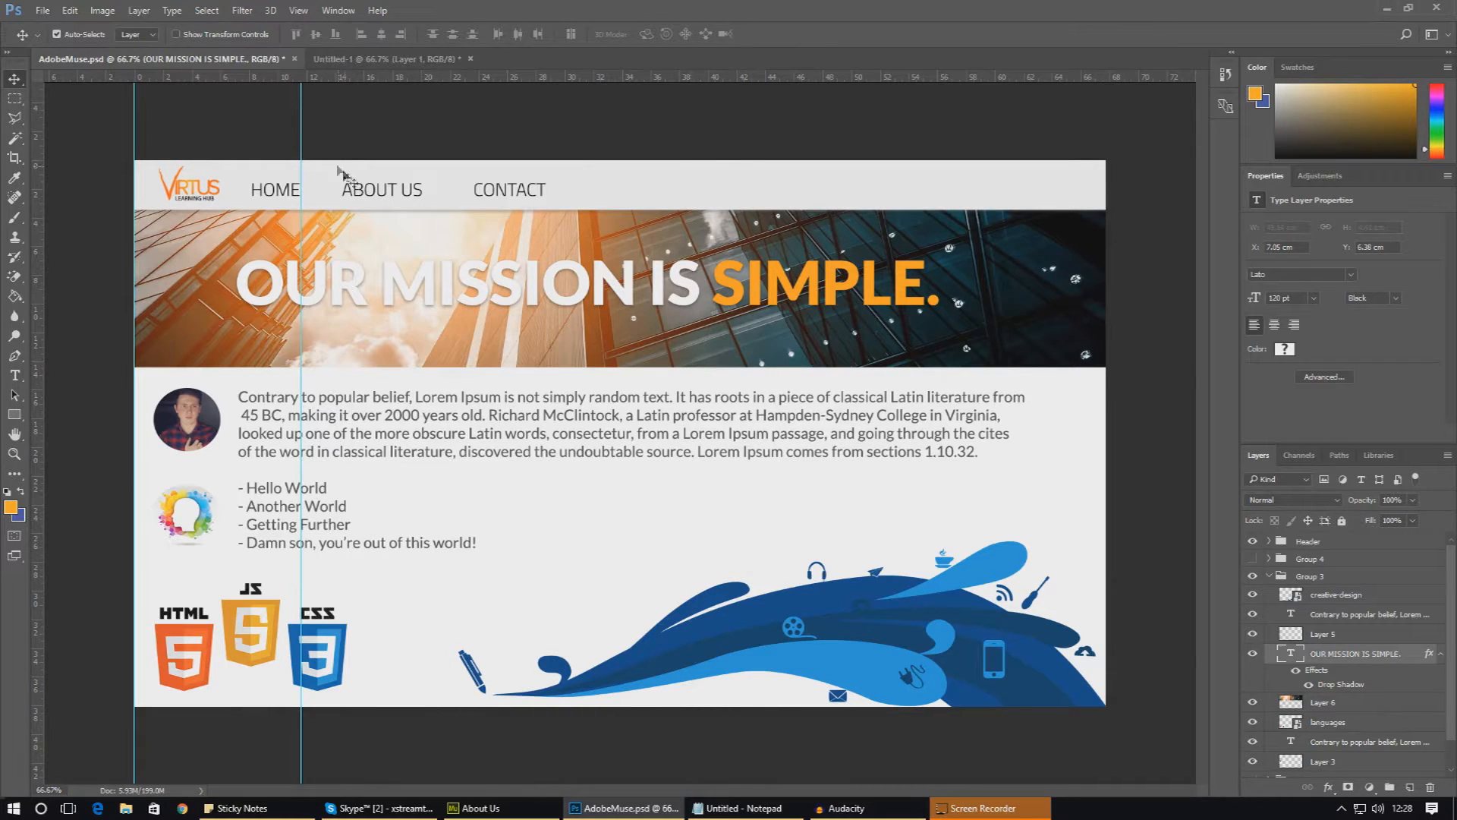
drag(403, 60, 1287, 530)
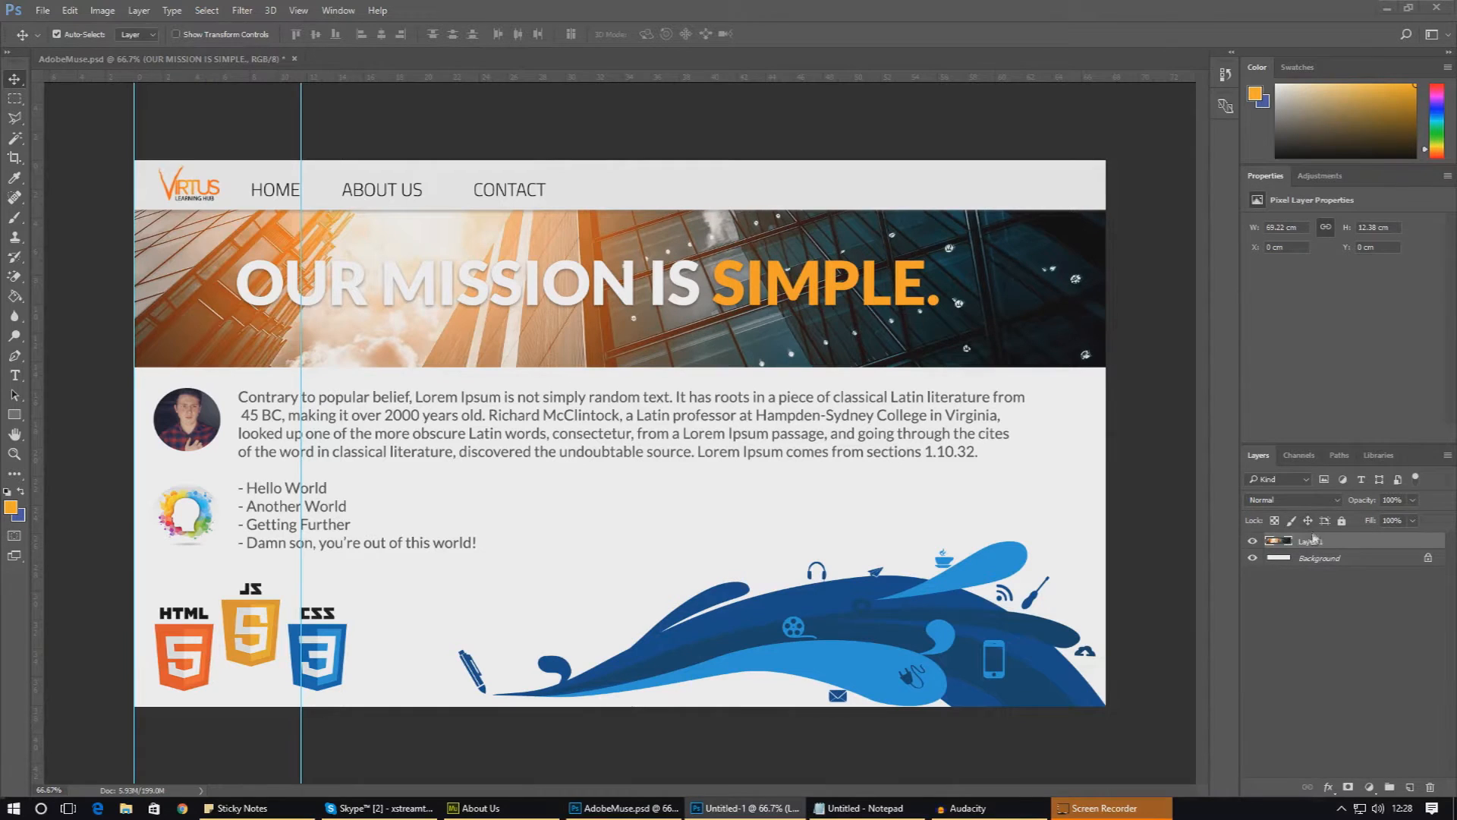
click(869, 304)
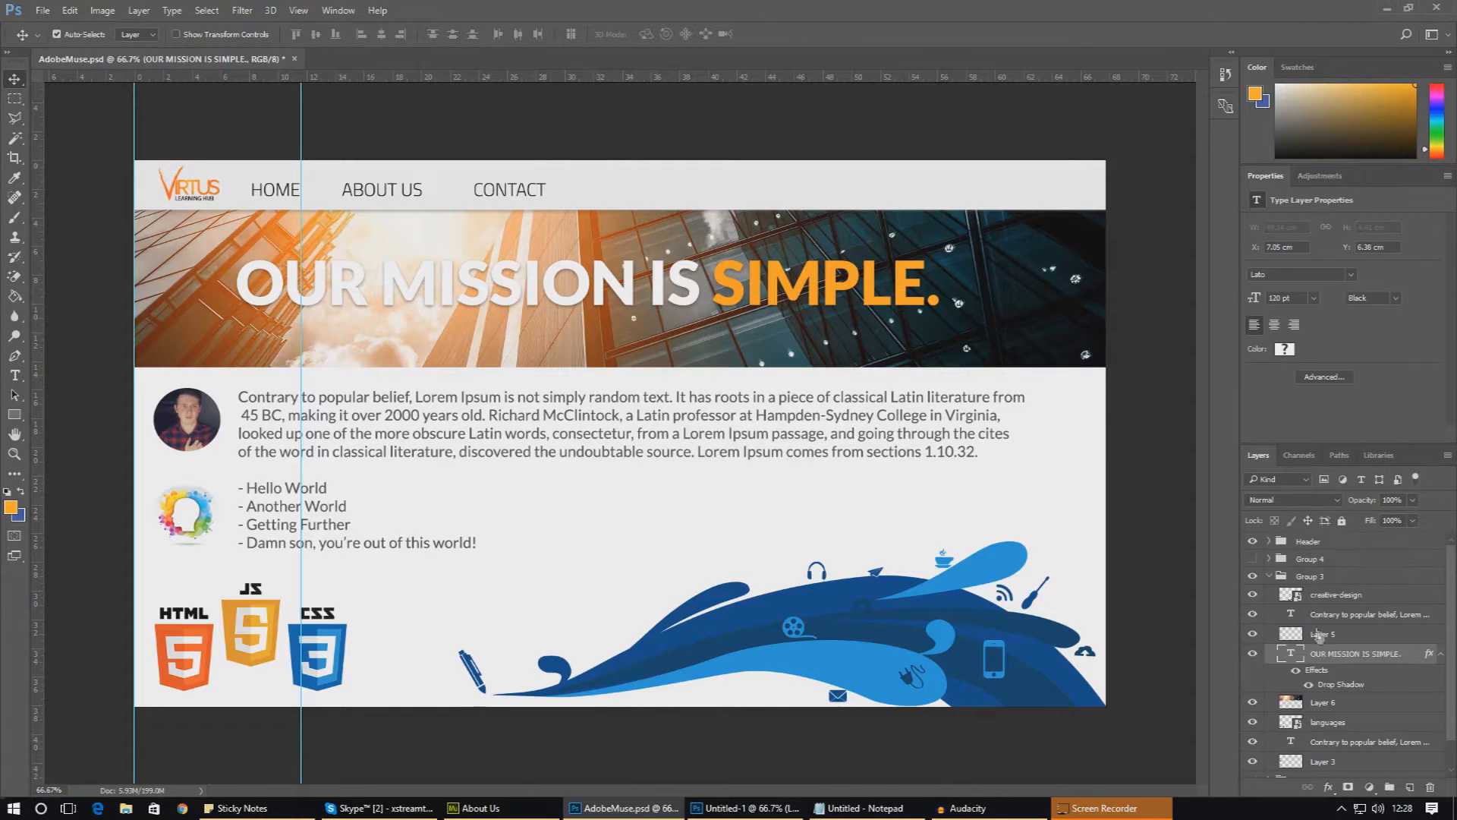
drag(1456, 220, 521, 159)
click(318, 319)
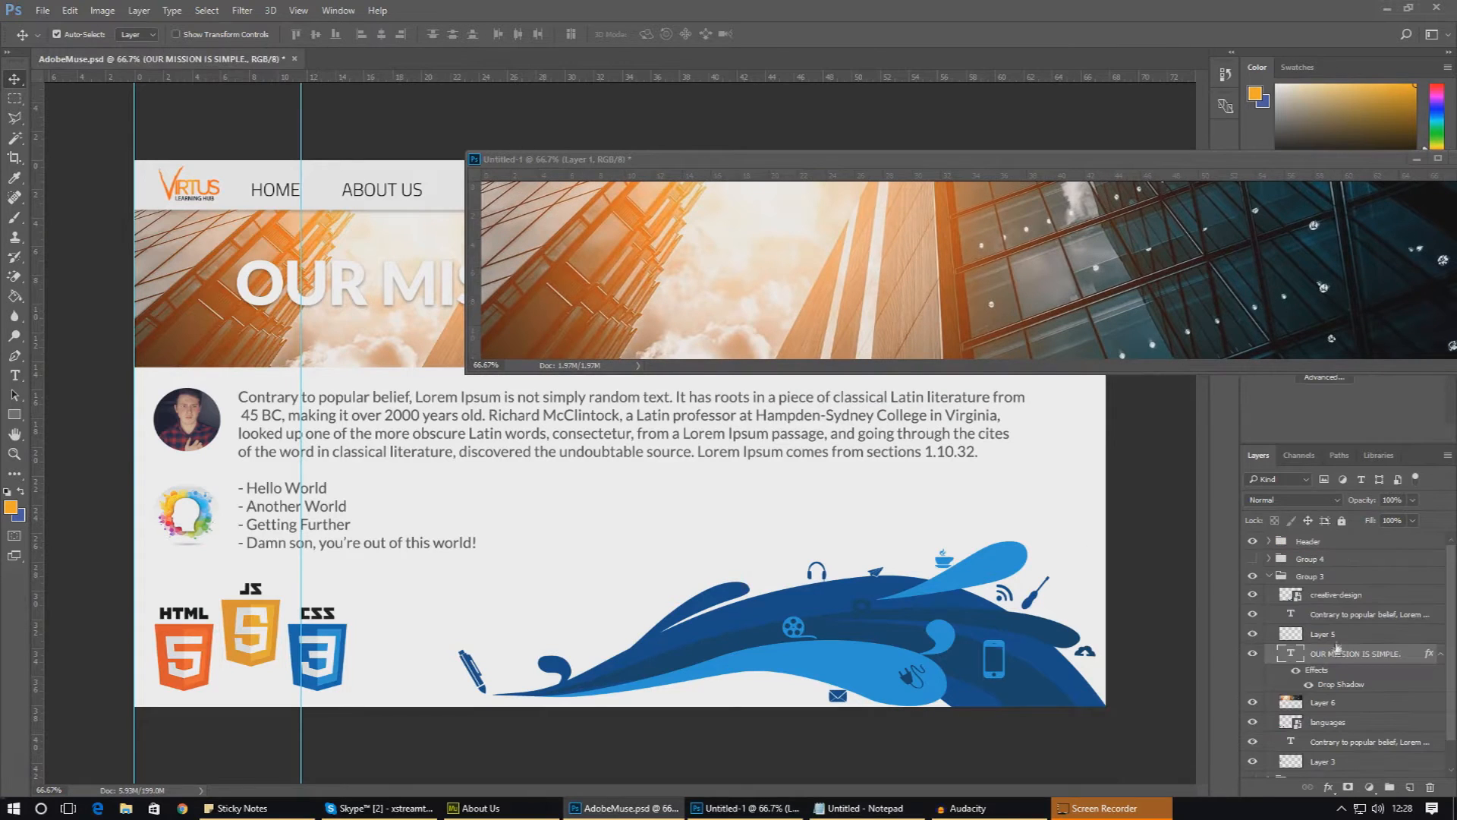
Copy the OUR MISSION IS SIMPLE. text layer into the Untitled-1 document and centre it on the banner photo
drag(1340, 655, 914, 224)
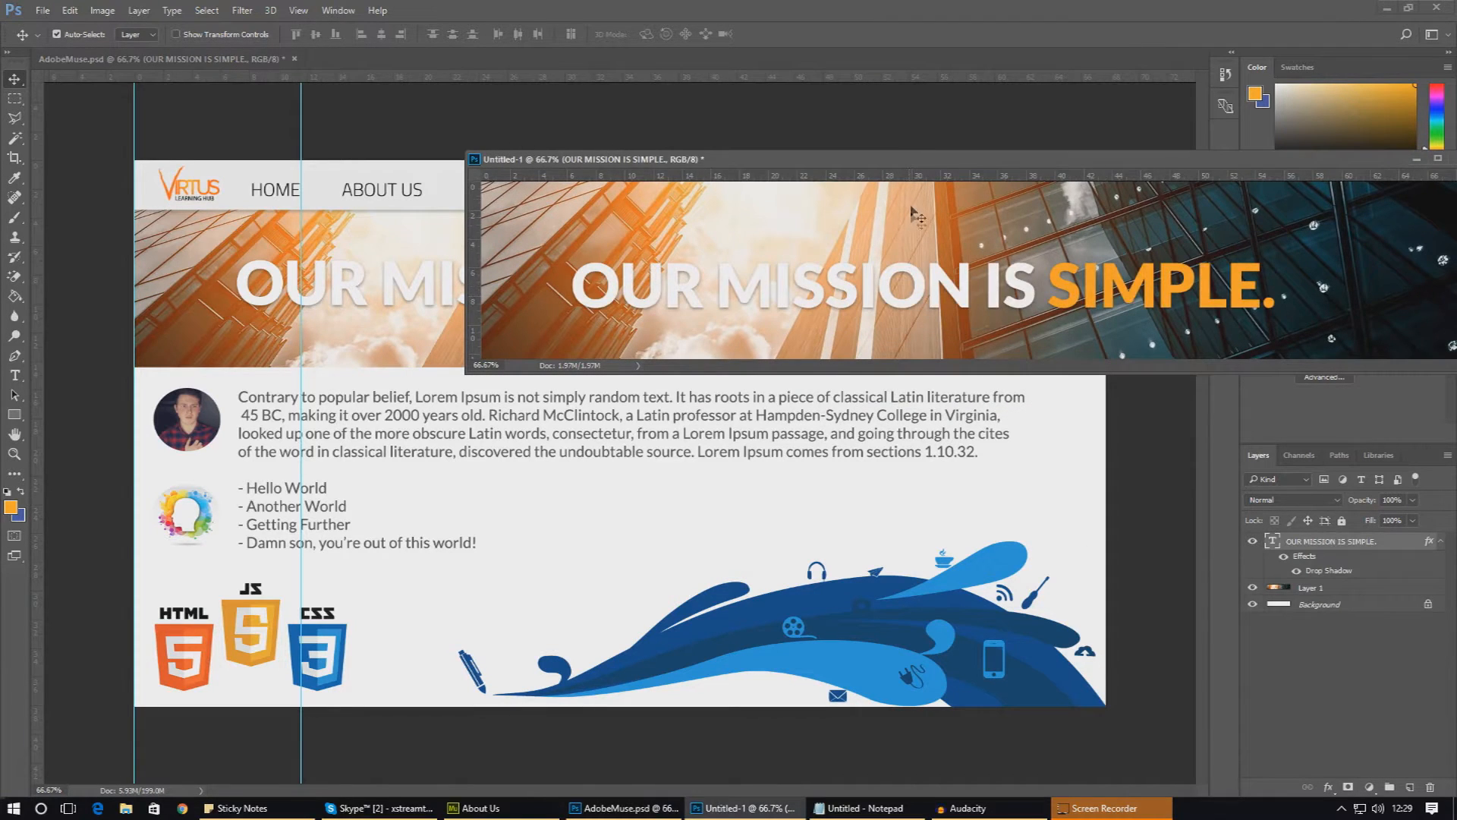
drag(909, 167, 740, 64)
drag(653, 471, 700, 455)
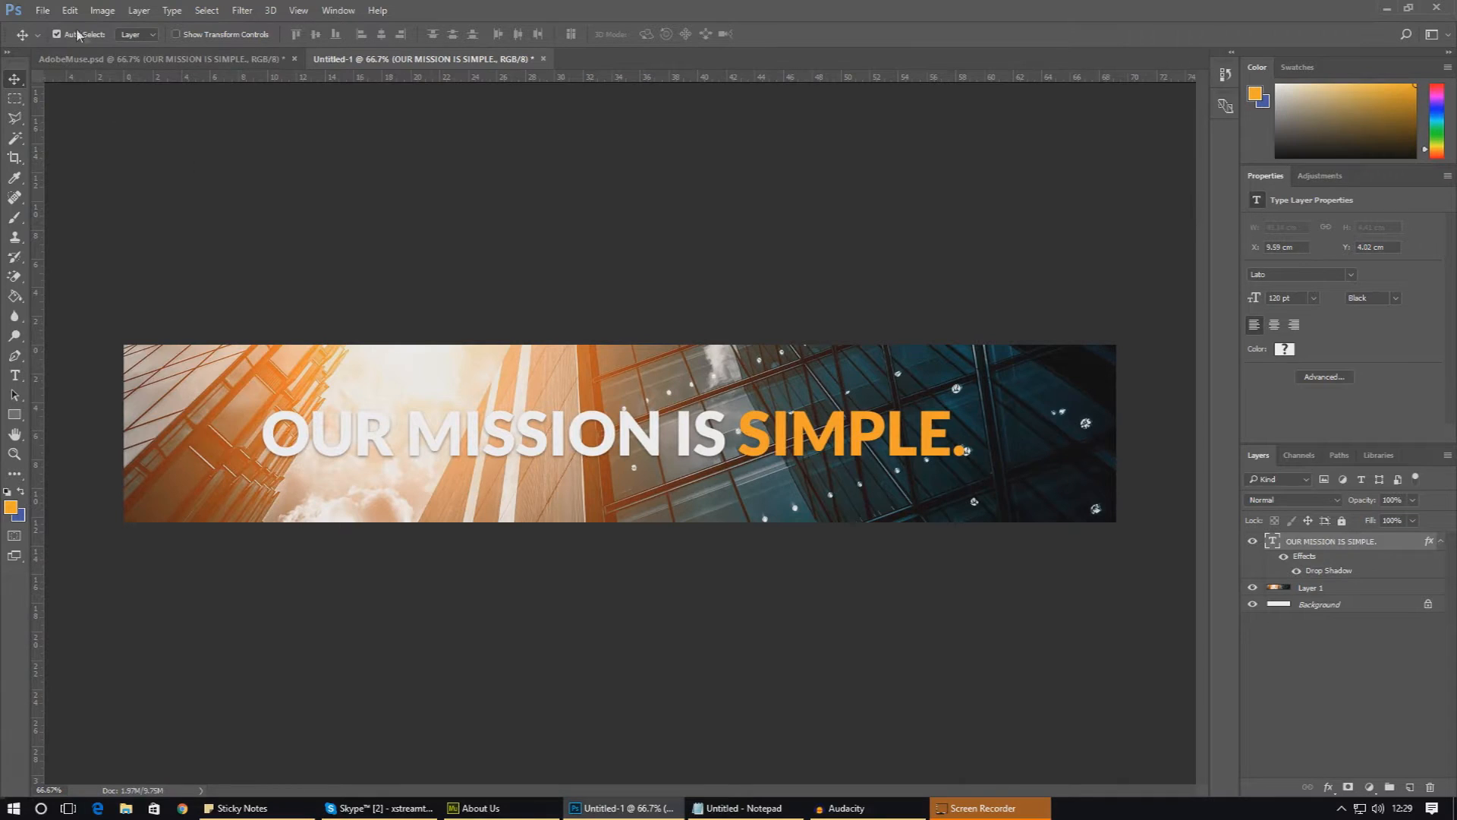
Start saving the banner document under a new name in the Content folder of MuseWebsite on the Desktop
click(47, 13)
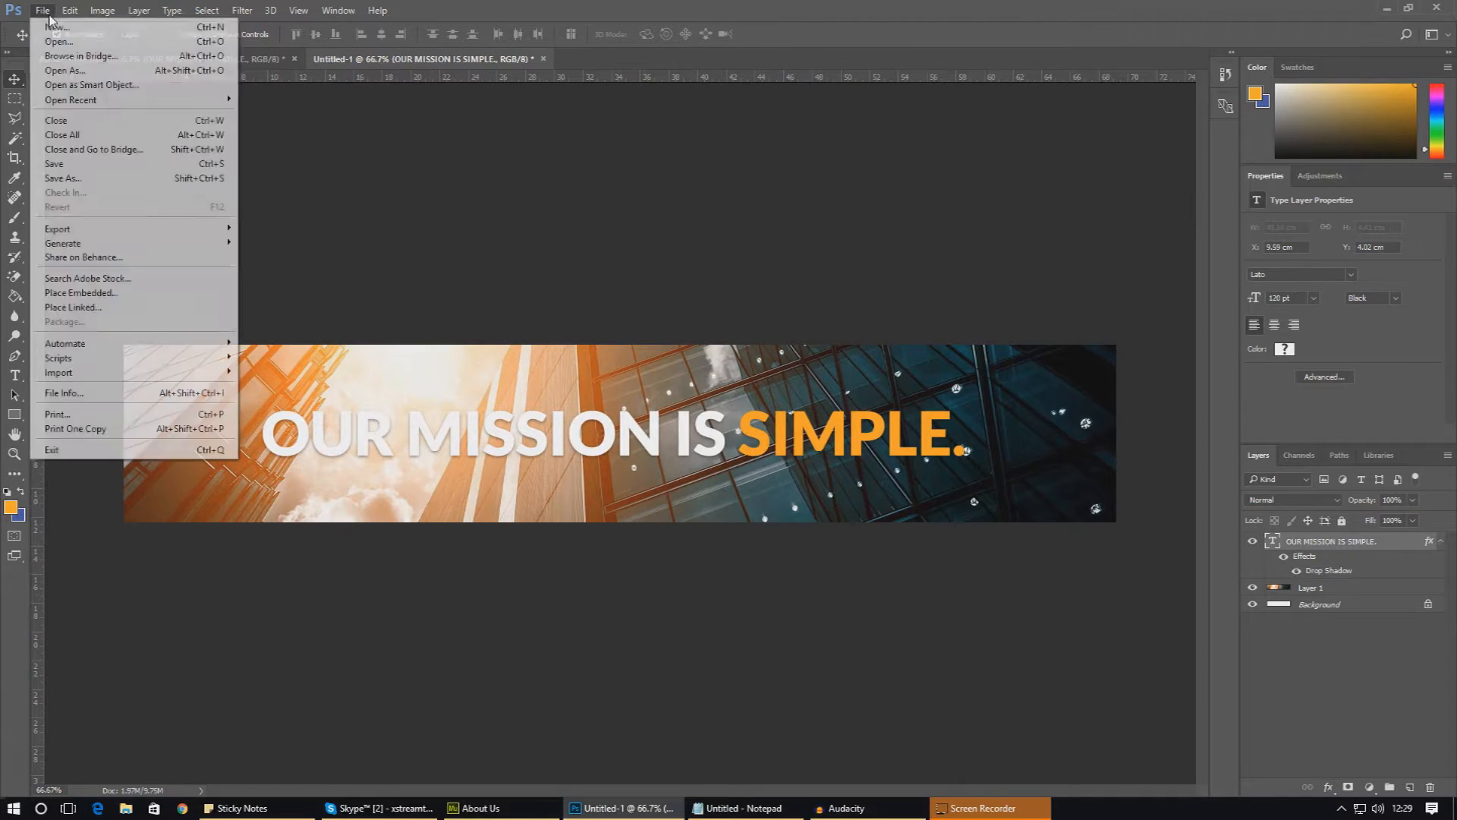
click(101, 181)
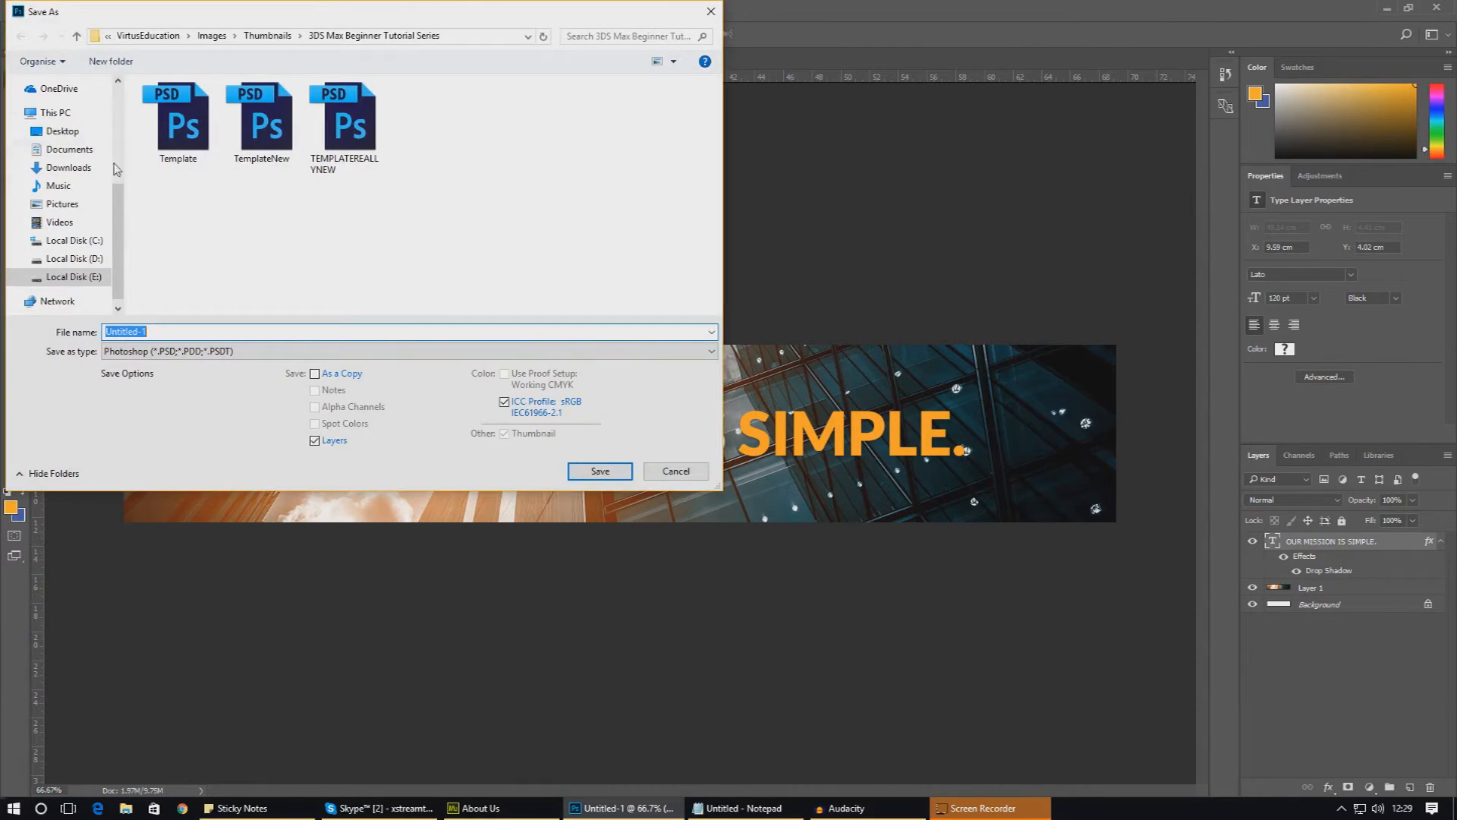
click(62, 132)
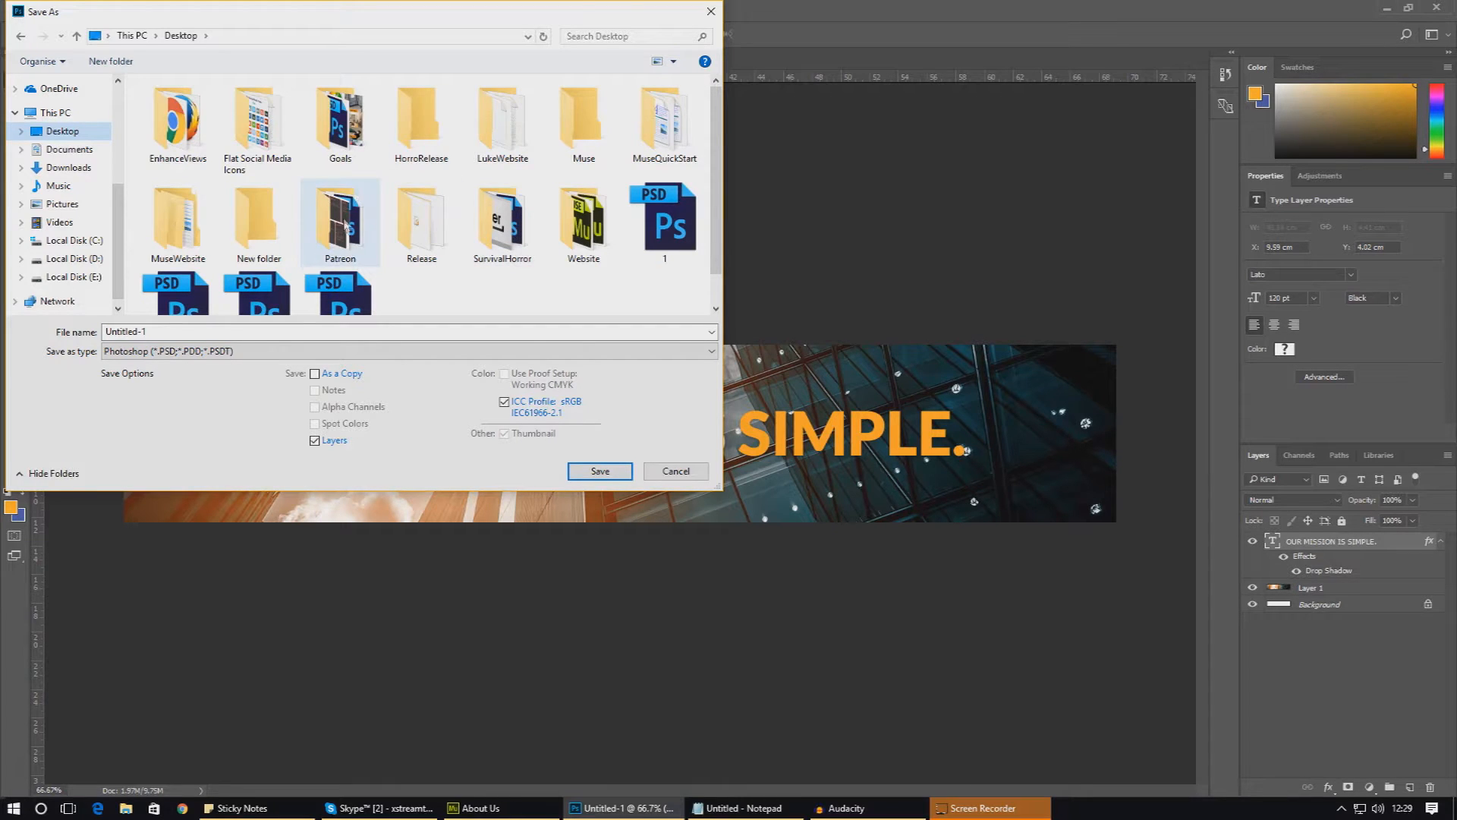
double_click(583, 220)
click(183, 35)
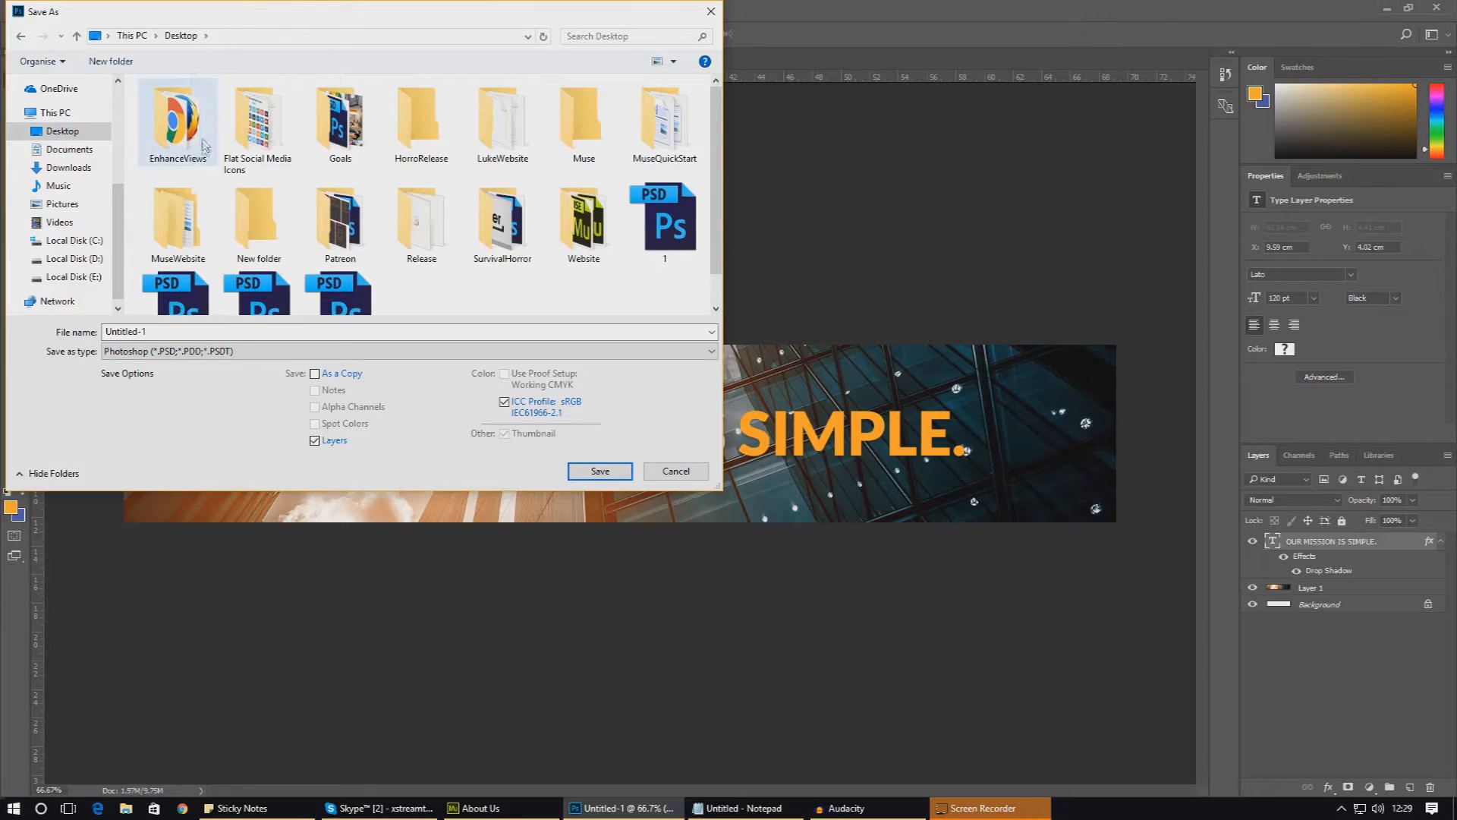
double_click(199, 212)
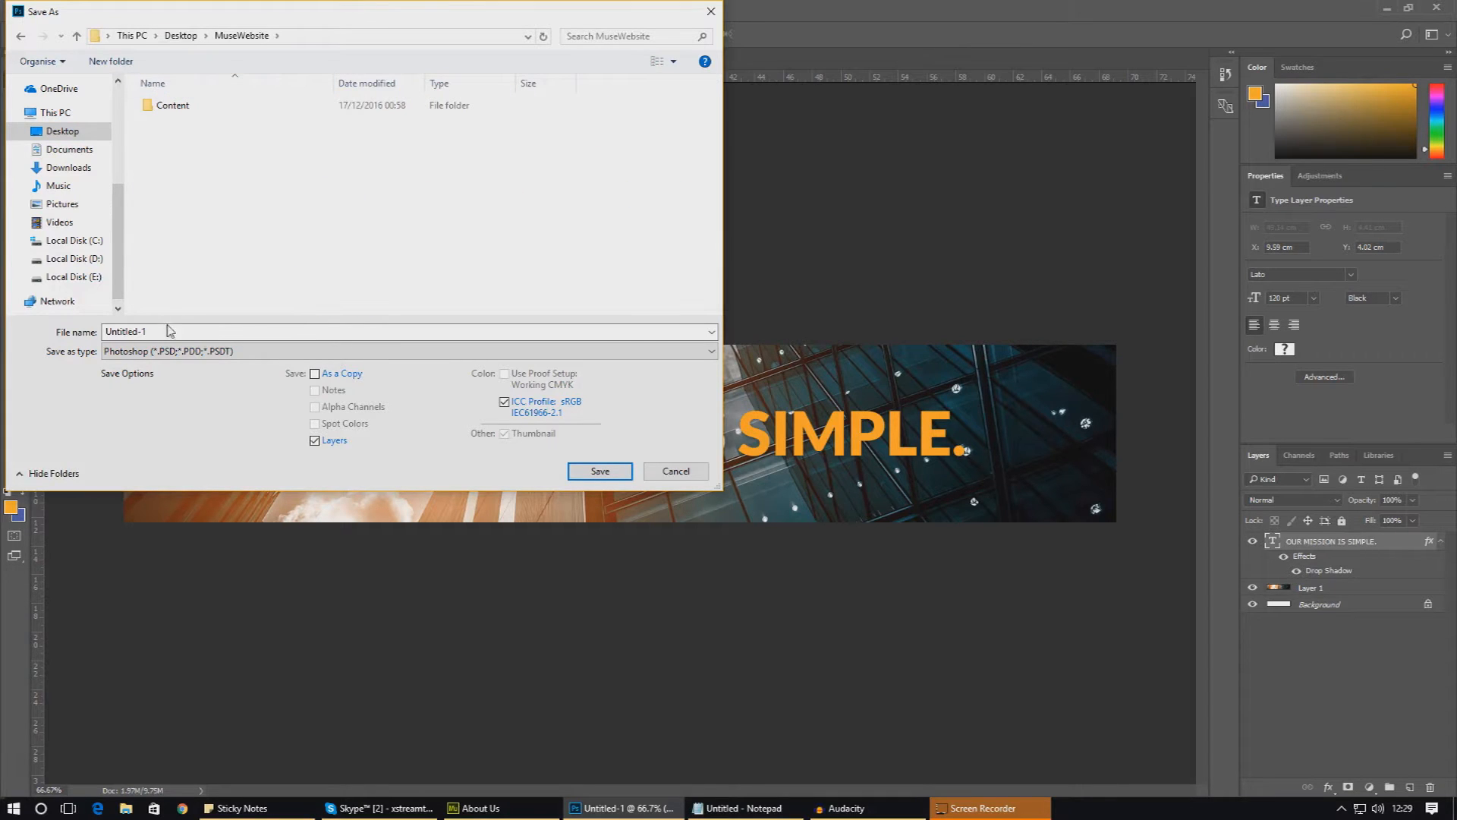
double_click(188, 106)
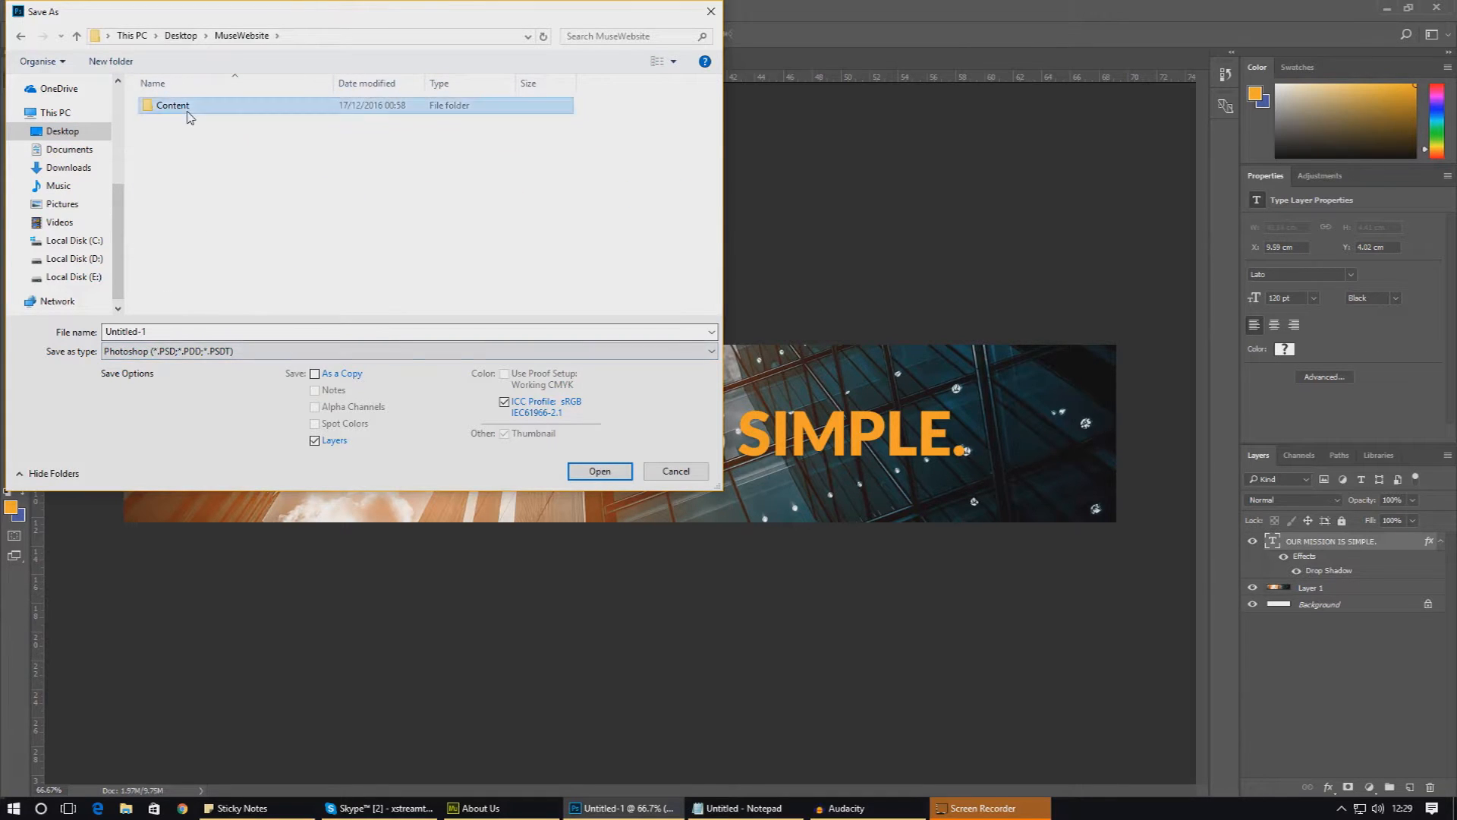
Save the banner as a JPEG named AboutBanner in the Content folder and switch to Adobe Muse
click(179, 351)
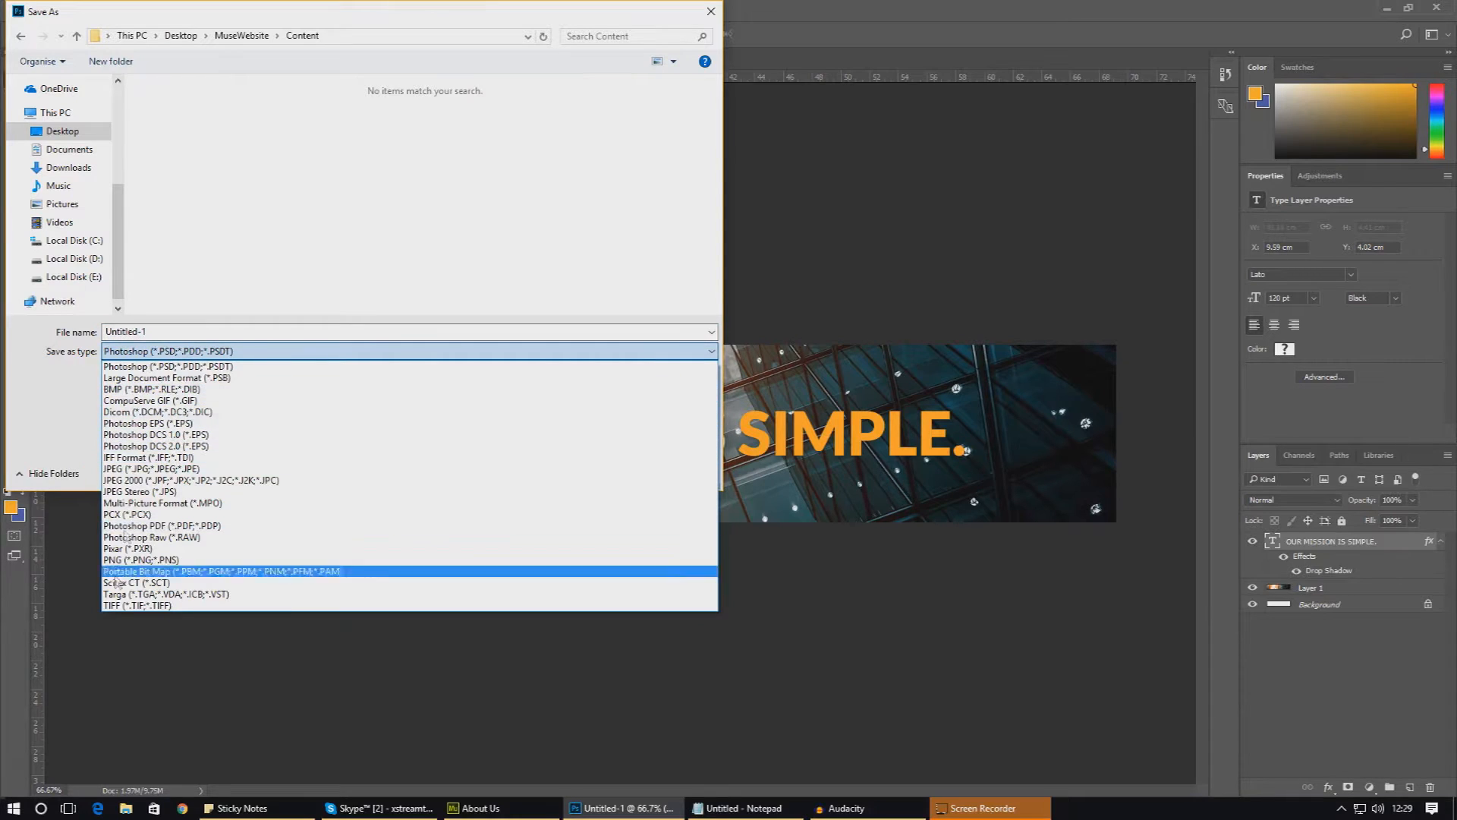
click(125, 468)
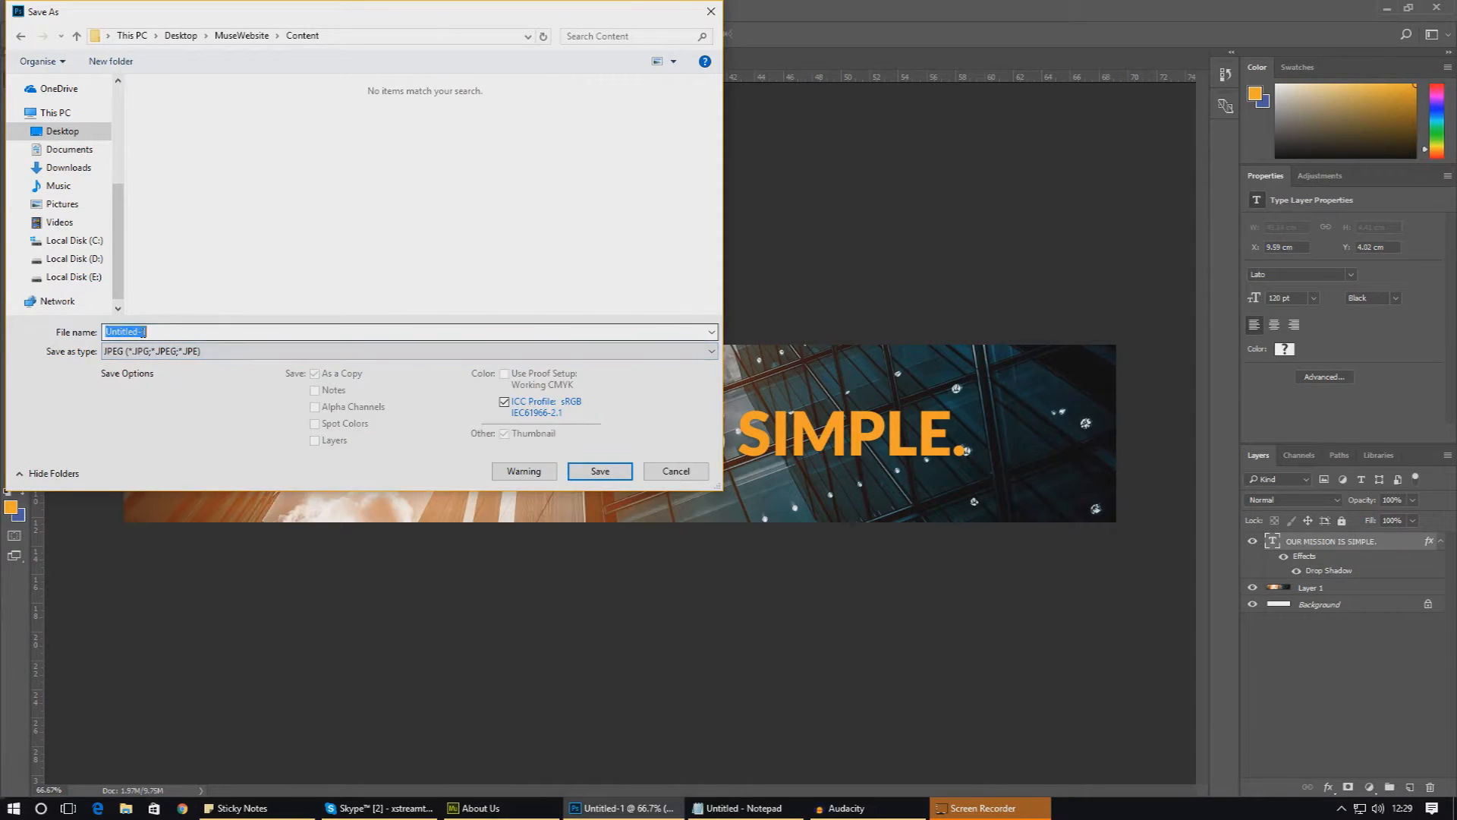
text(Abo)
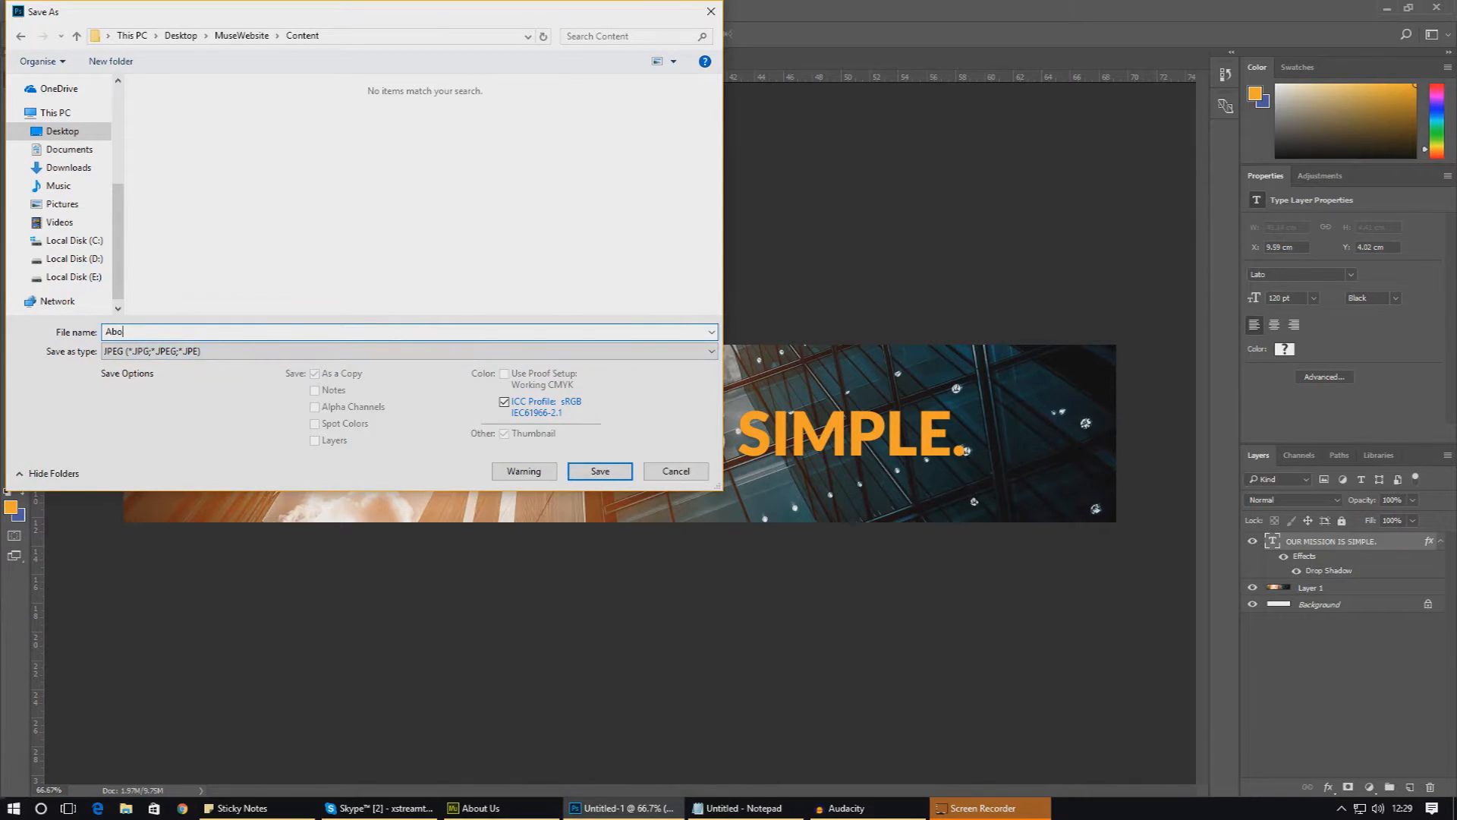
text(utBann)
key(Return)
key(Return)
click(475, 809)
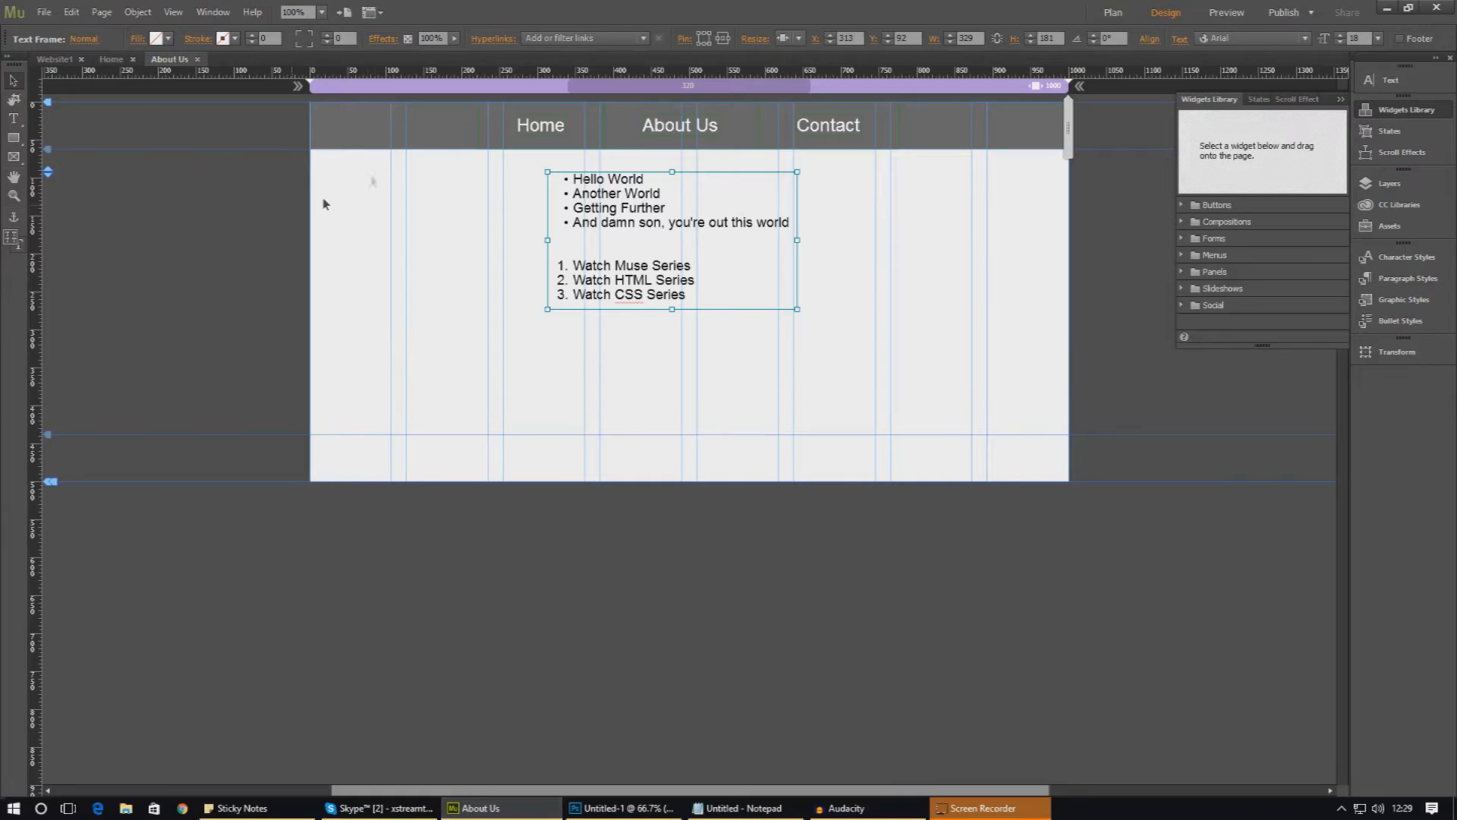
Try placing AboutBanner.jpg from the MuseWebsite Content folder directly on the About Us page as an image
click(44, 12)
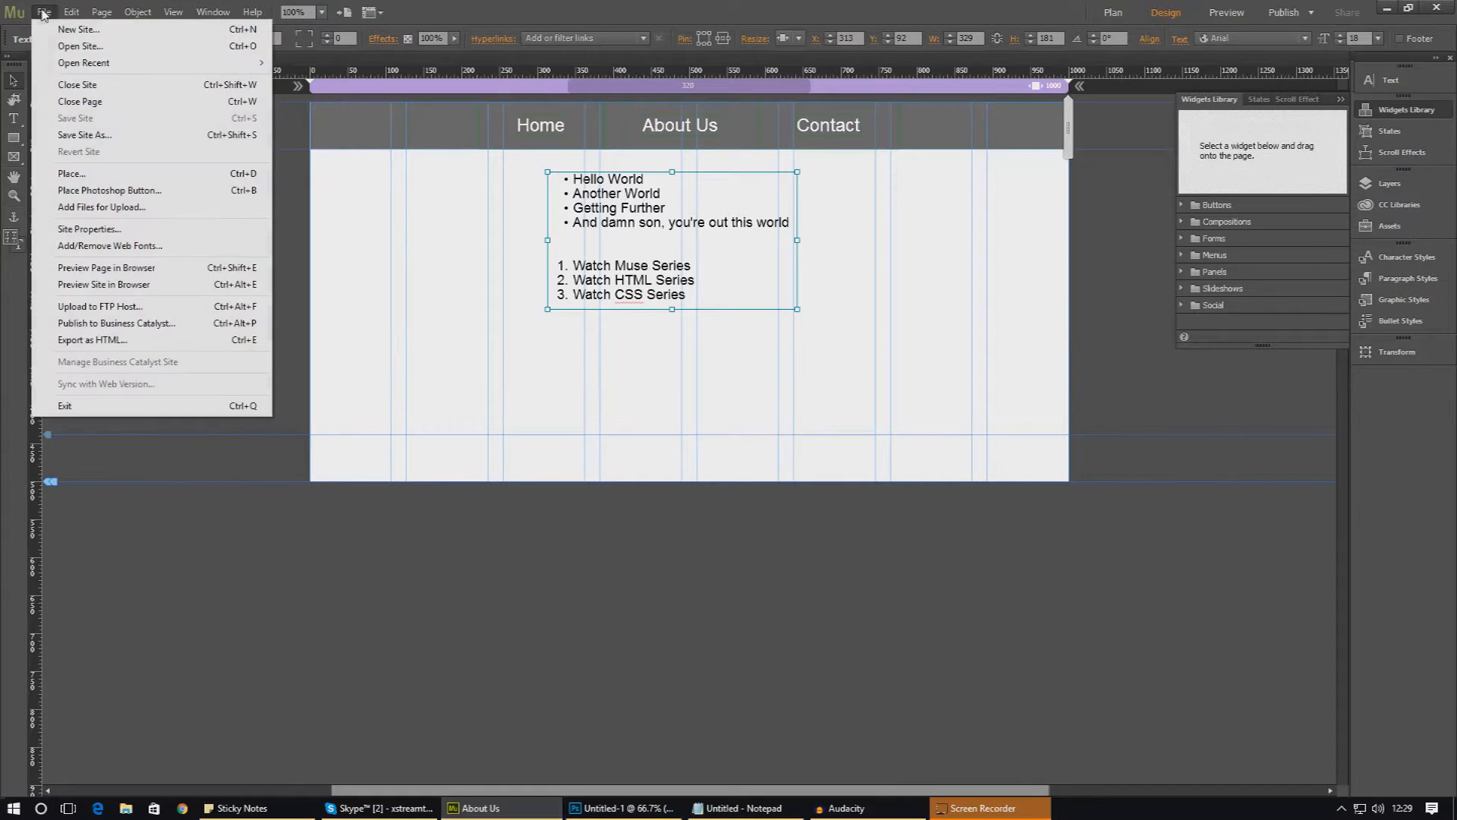
click(83, 179)
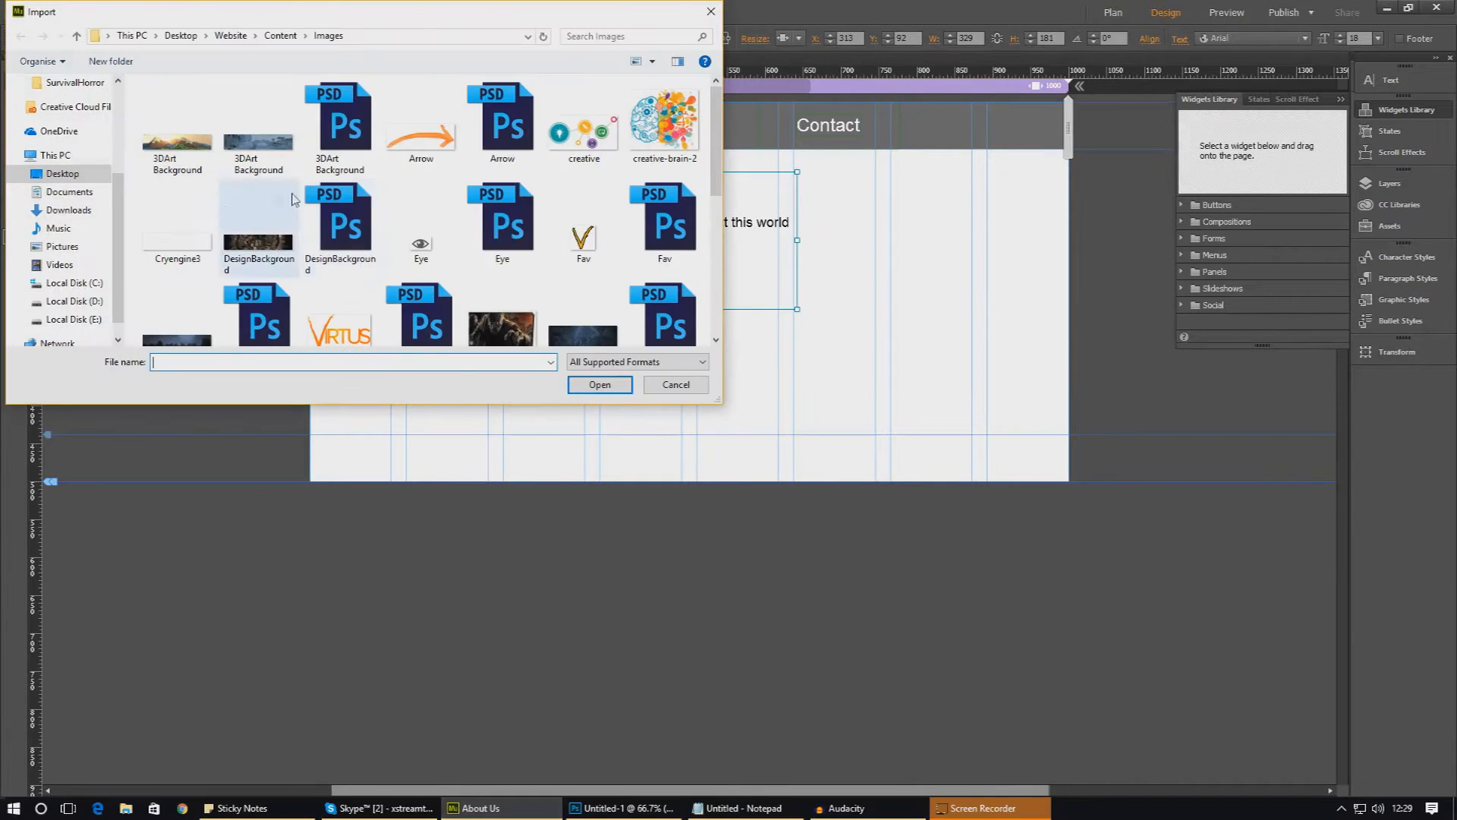
click(182, 36)
double_click(199, 222)
click(185, 112)
double_click(183, 107)
double_click(185, 122)
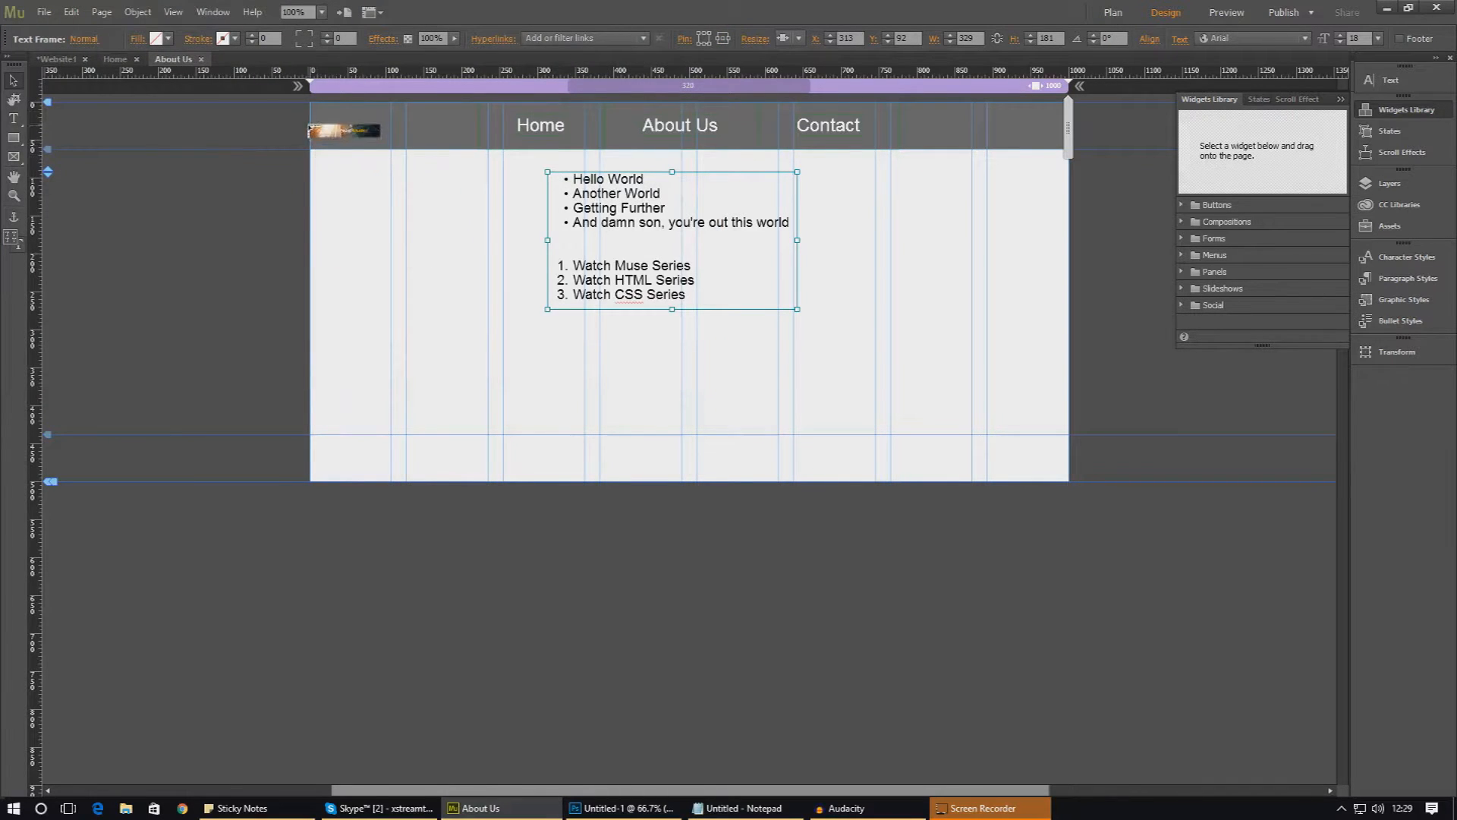
click(331, 188)
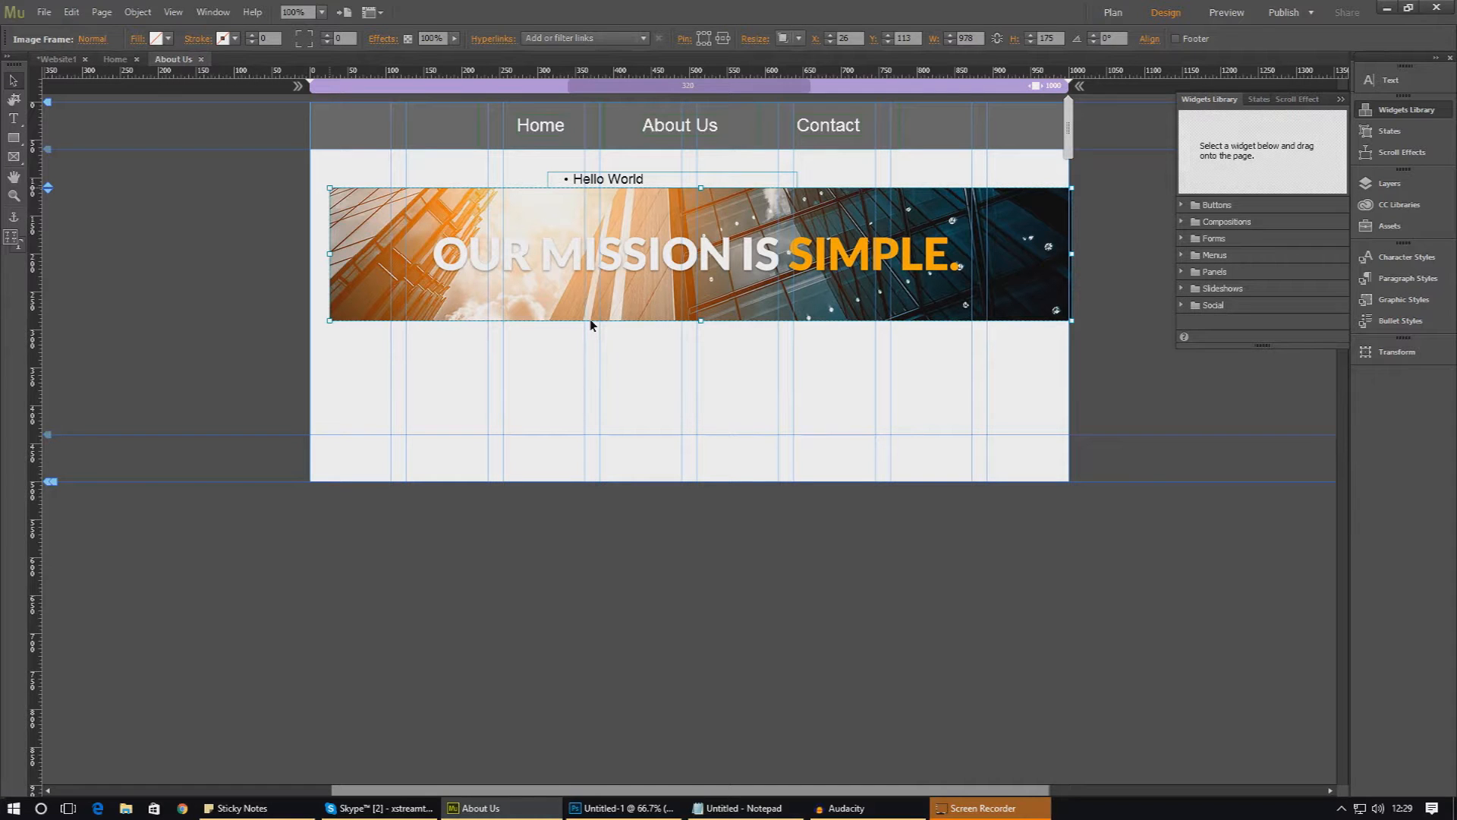
drag(603, 306, 619, 439)
key(Delete)
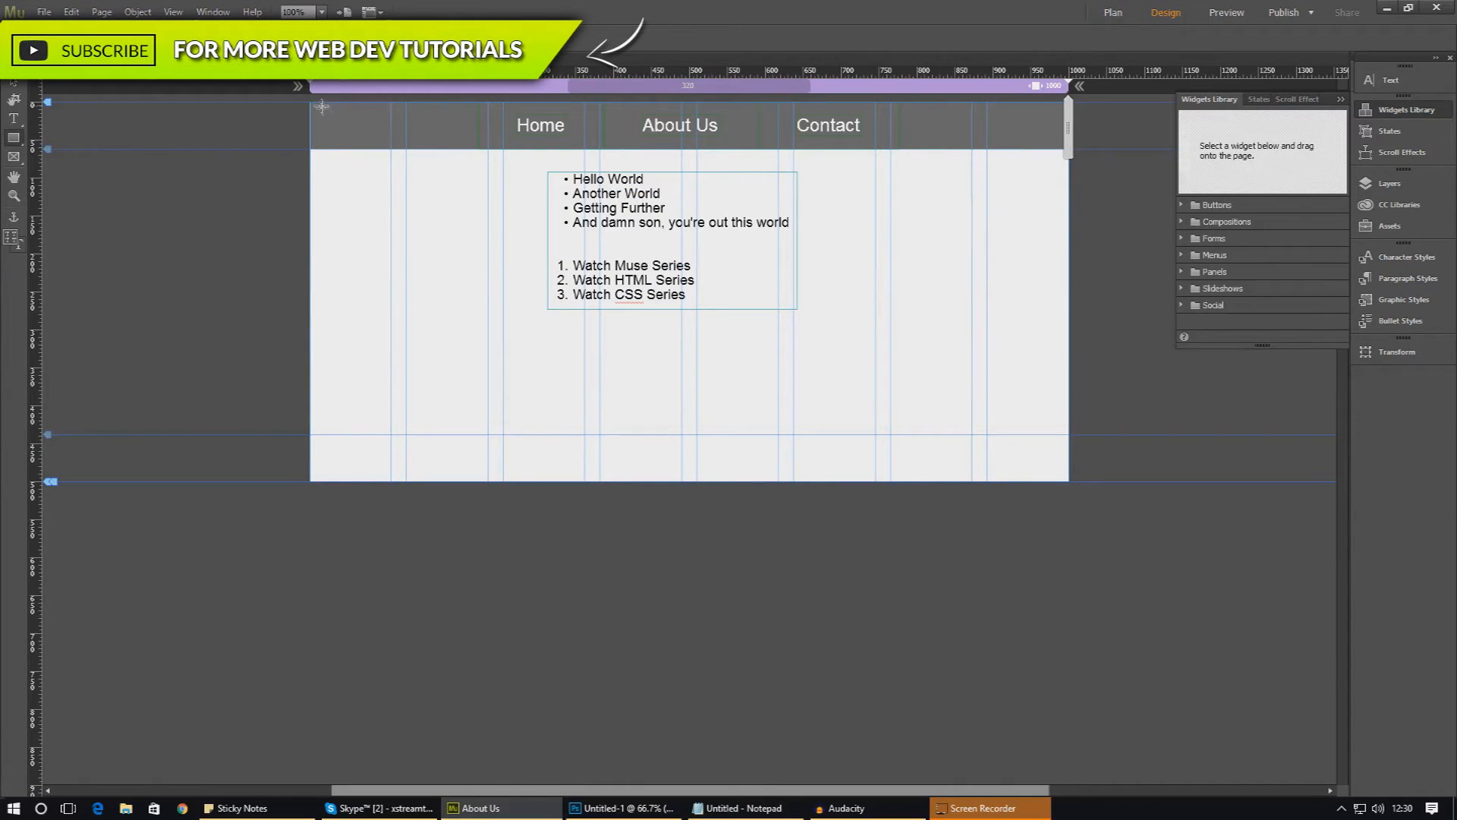
Draw a rectangle about 1000 by 209 pixels across the top of the About Us page and fill it with AboutBanner.jpg
drag(310, 101, 1068, 260)
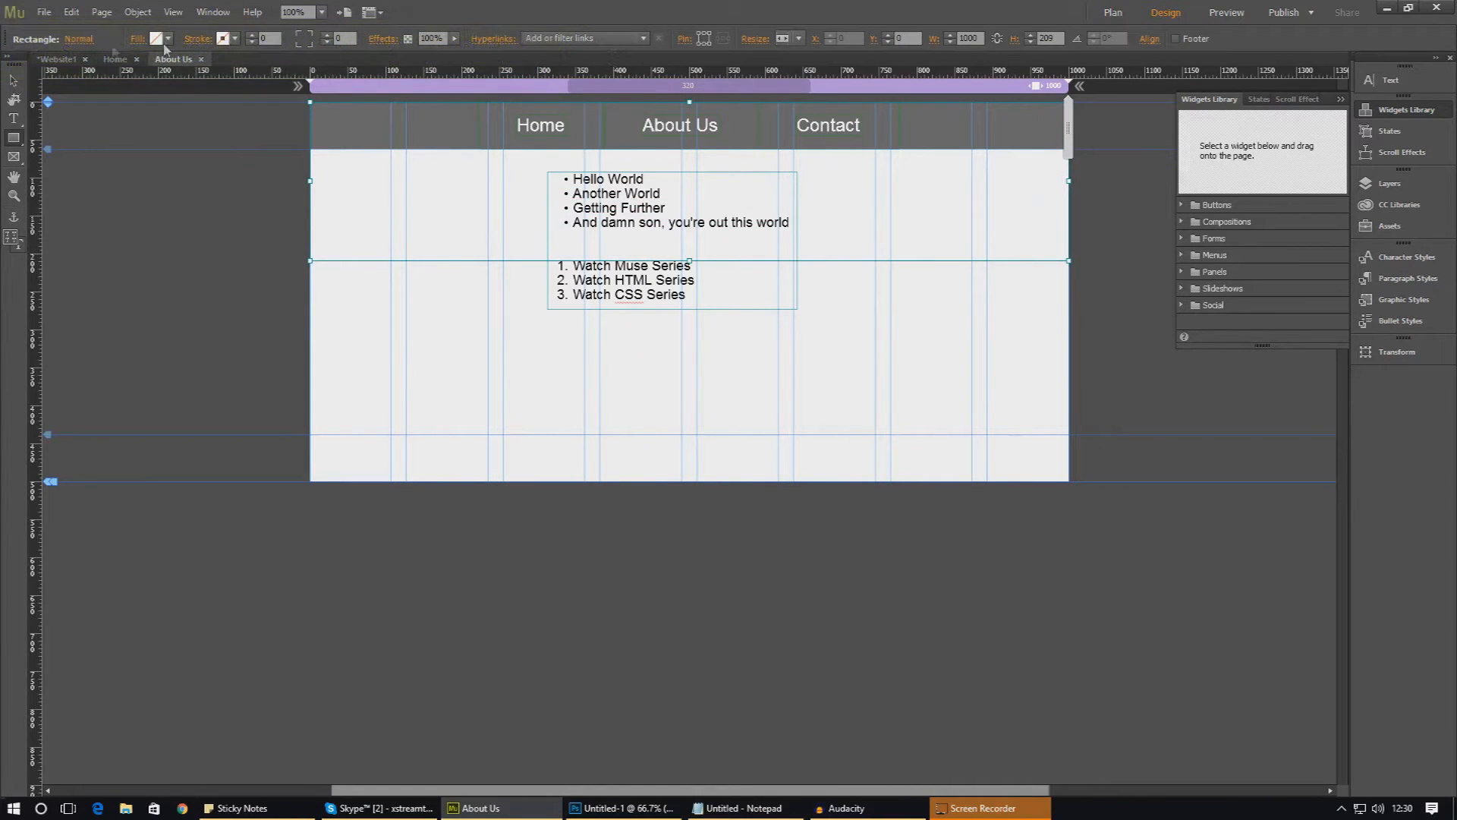
click(139, 39)
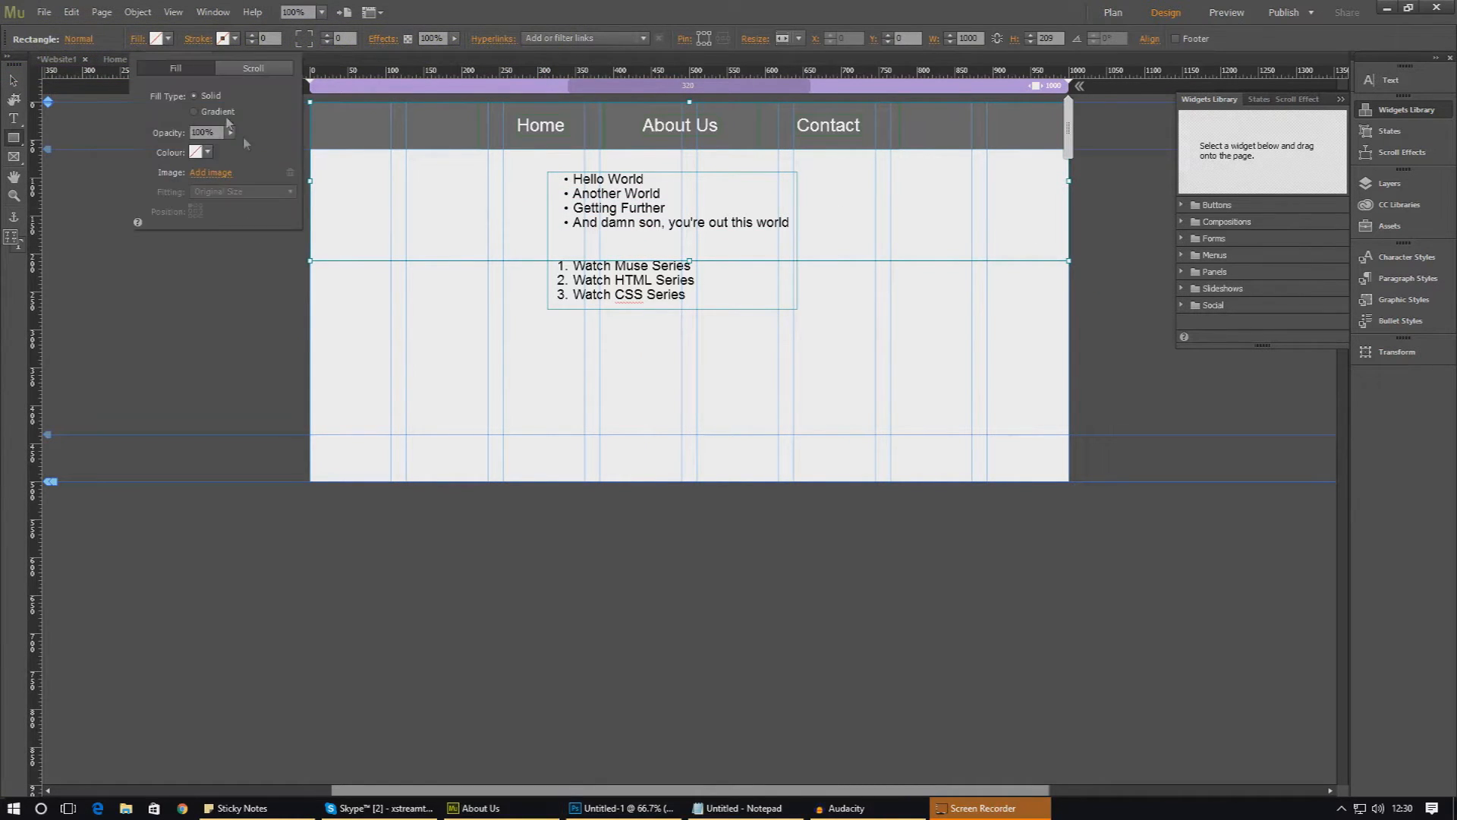
click(220, 173)
double_click(304, 152)
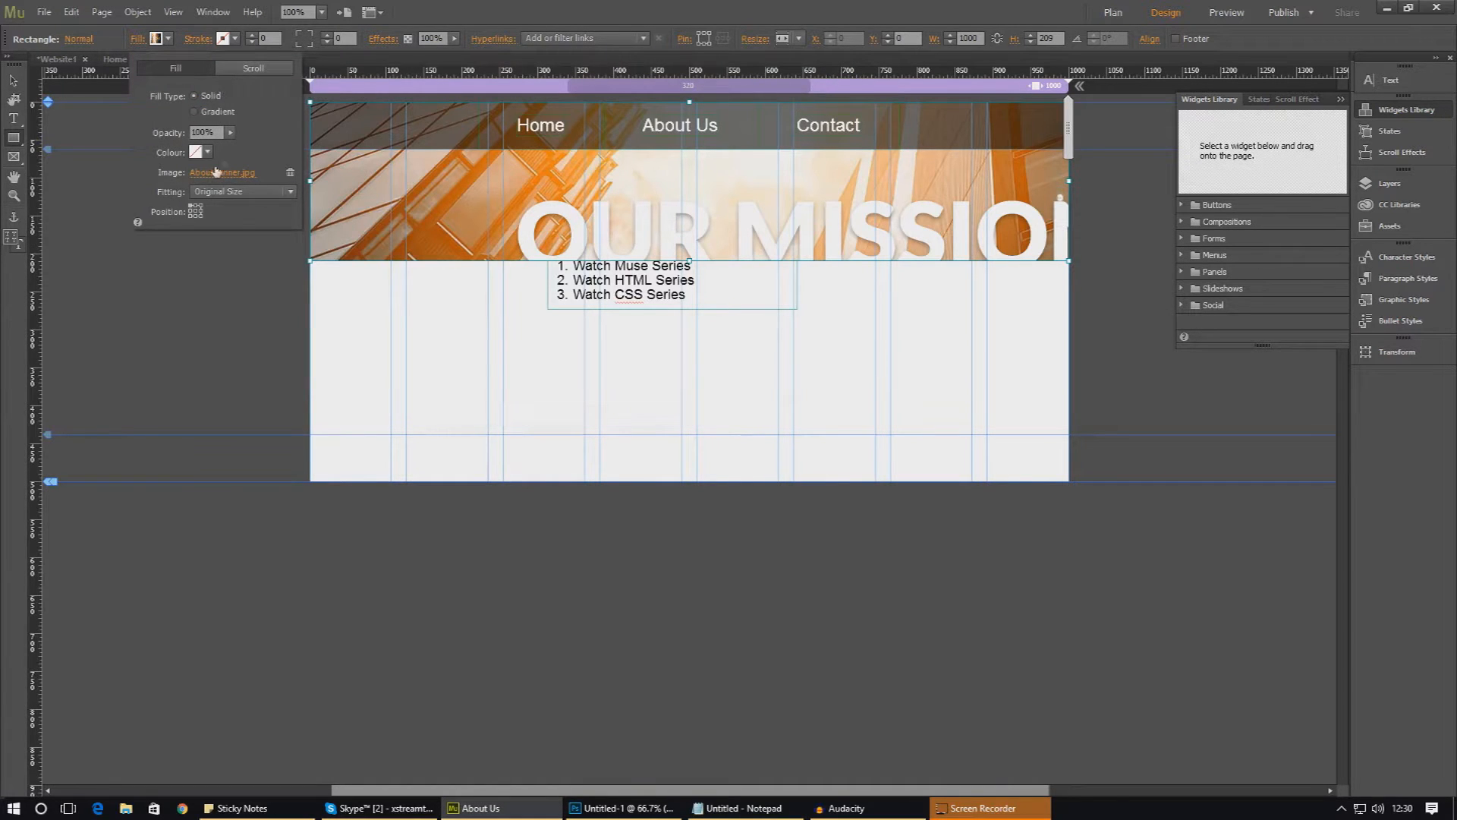
Set the rectangle's fill image to Scale to Fill and centre its position
click(241, 192)
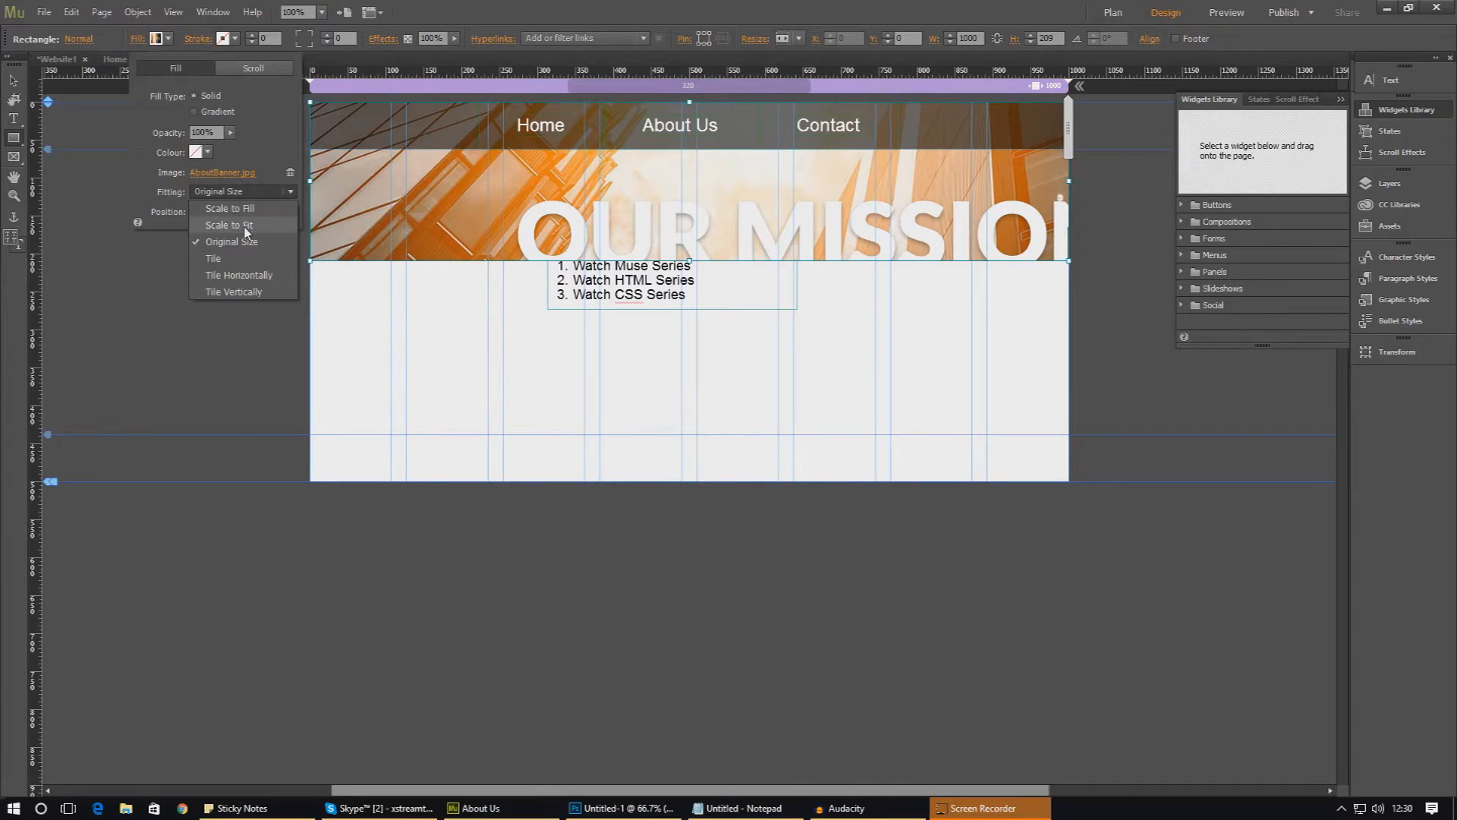
click(246, 226)
click(242, 191)
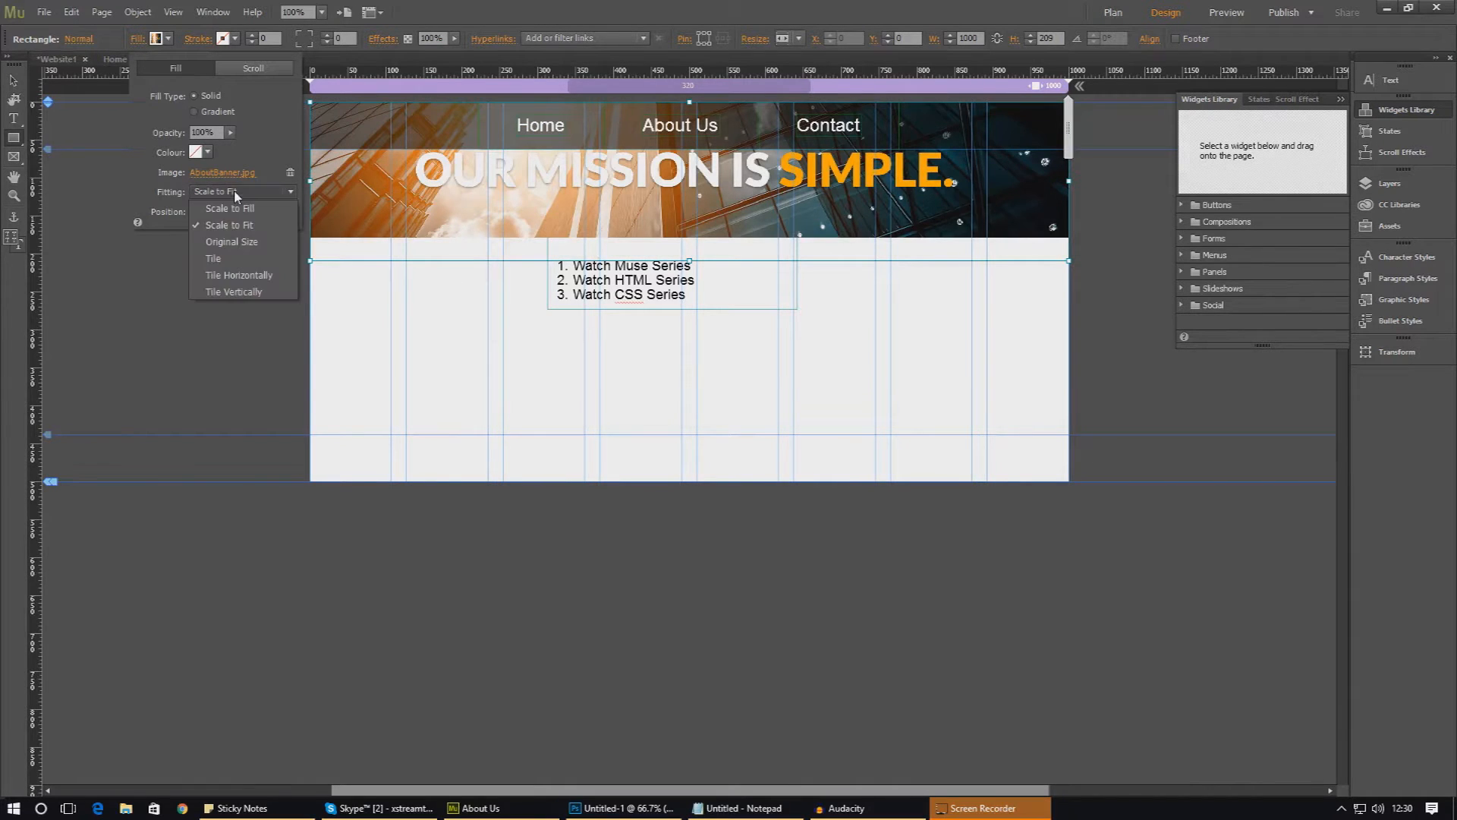
click(253, 211)
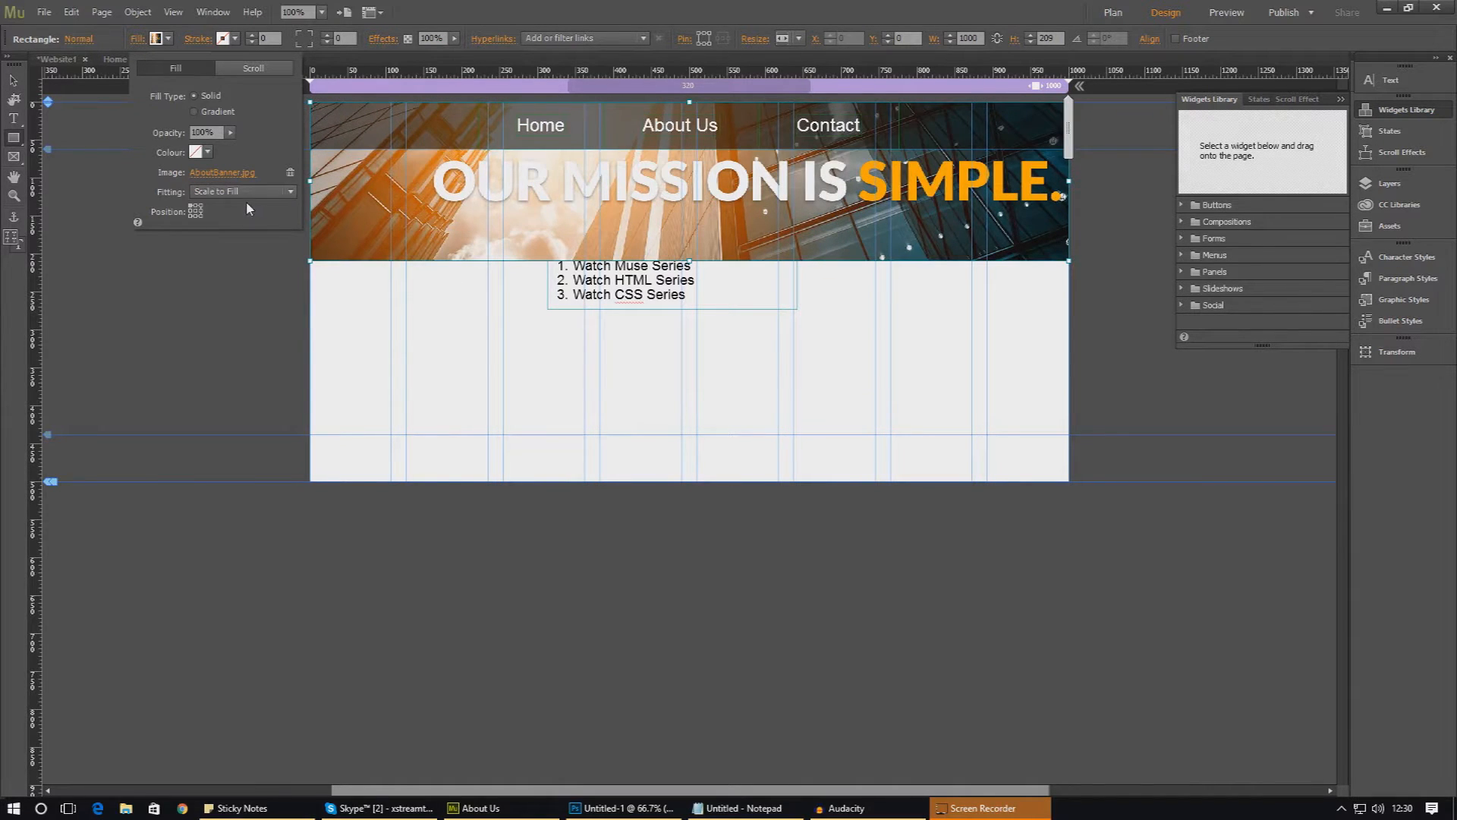
click(196, 213)
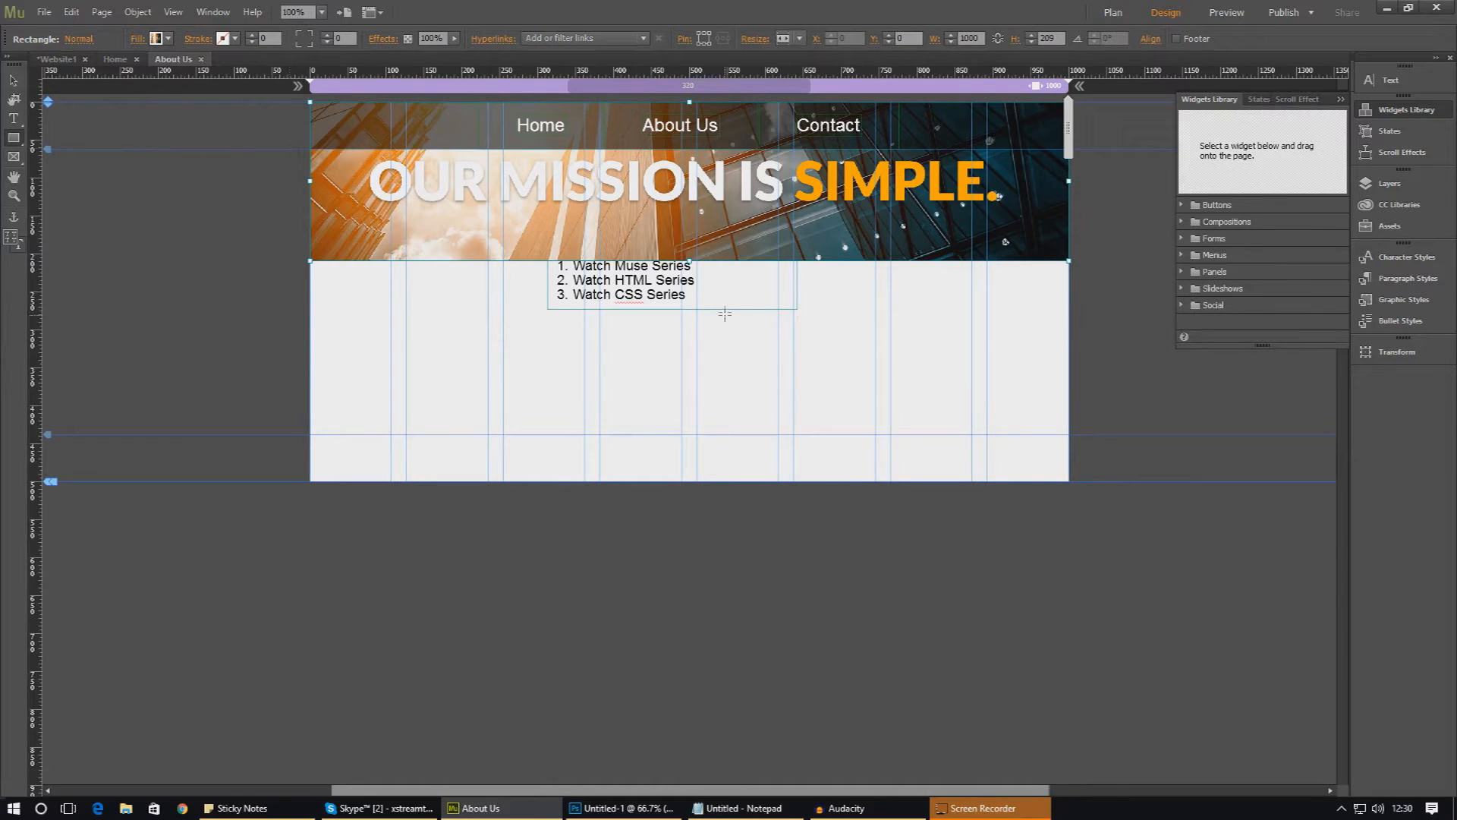
Move the text frame with the bulleted and numbered lists below the banner, to about X 190, Y 221
click(13, 80)
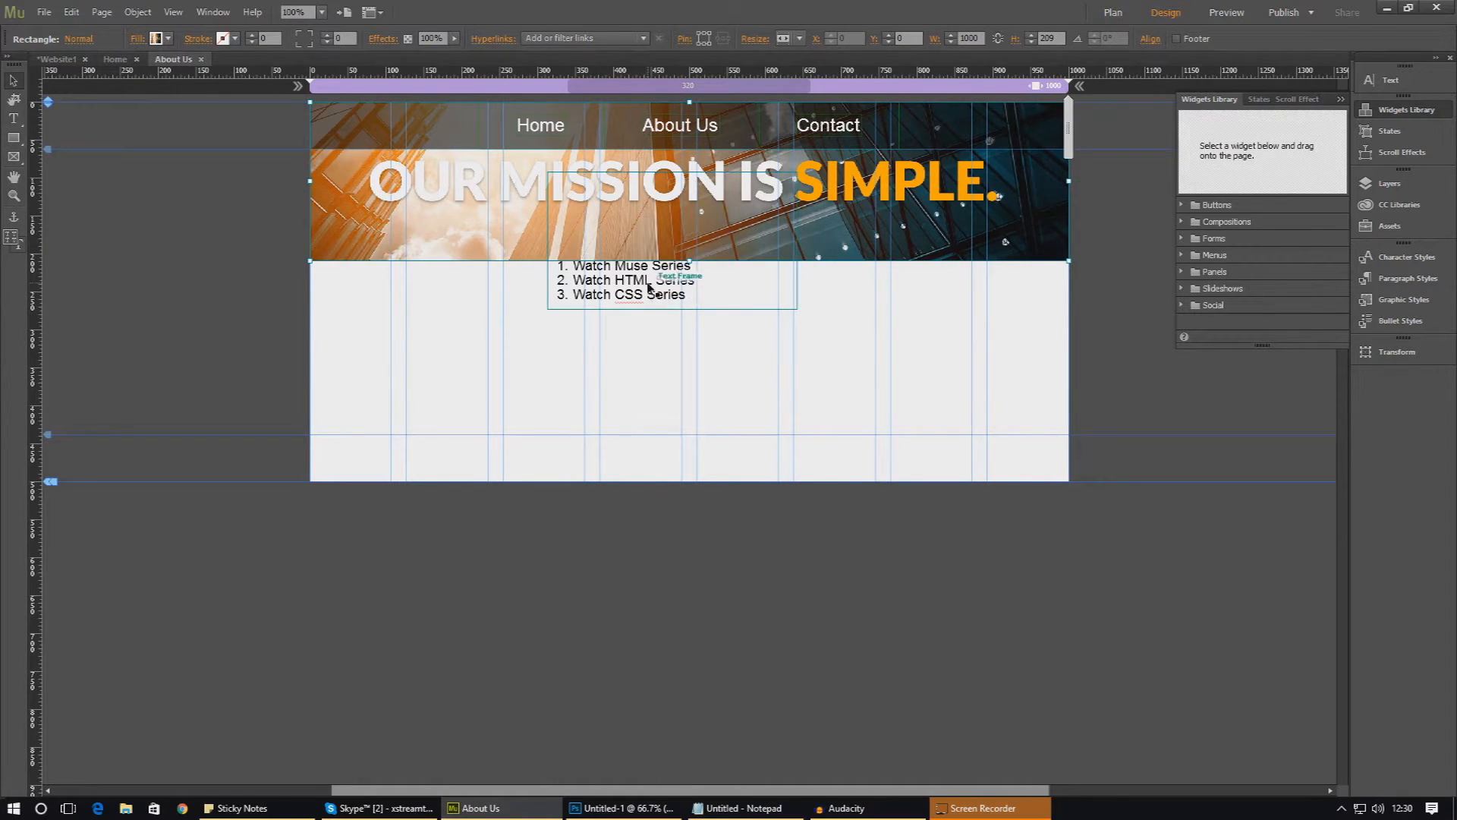
click(689, 296)
drag(689, 296, 593, 393)
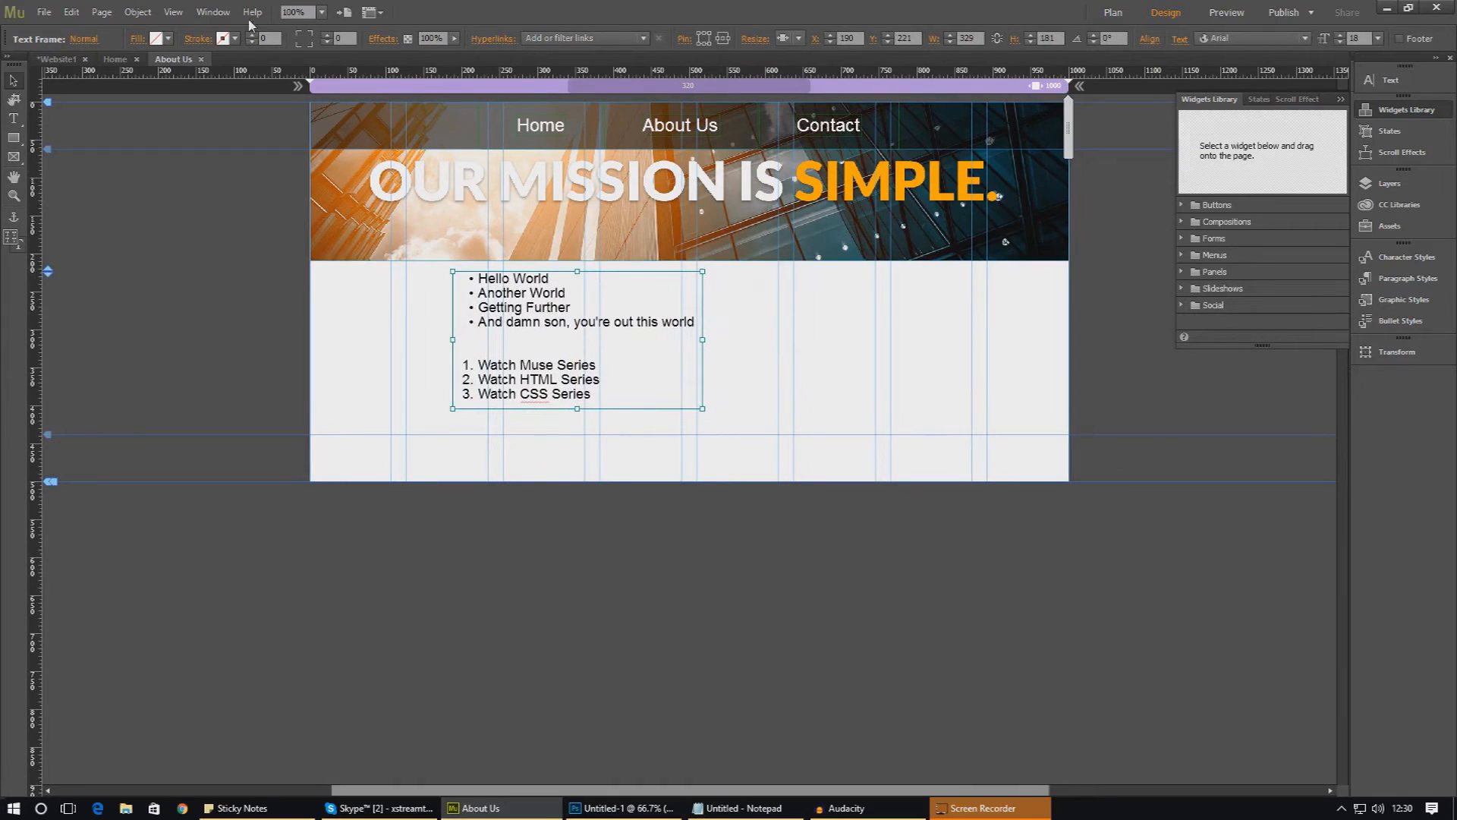
Preview the whole site in the browser, compare the Home and About Us pages, and return to the Website1 site plan
click(43, 11)
click(134, 288)
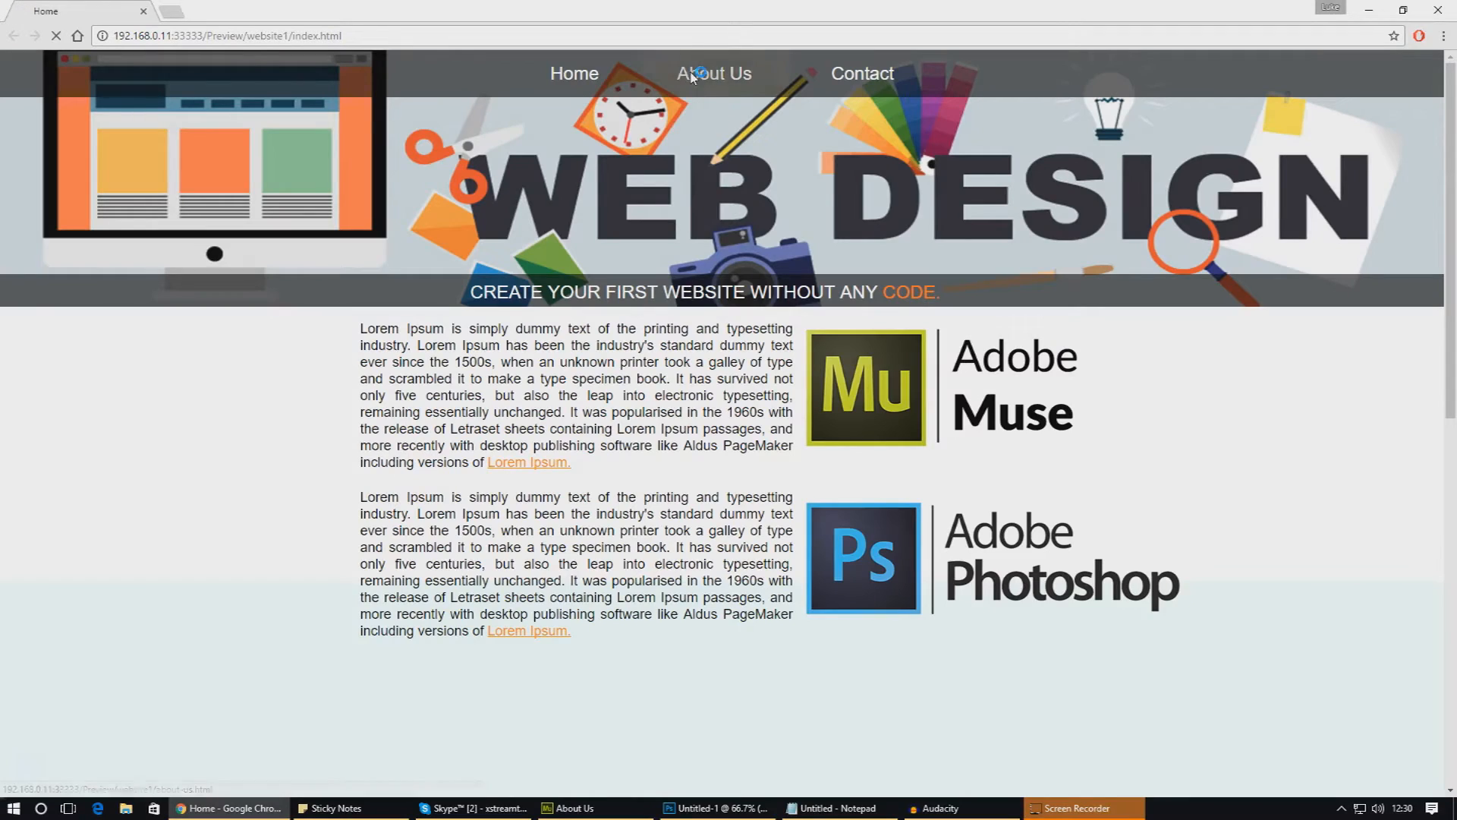
click(692, 77)
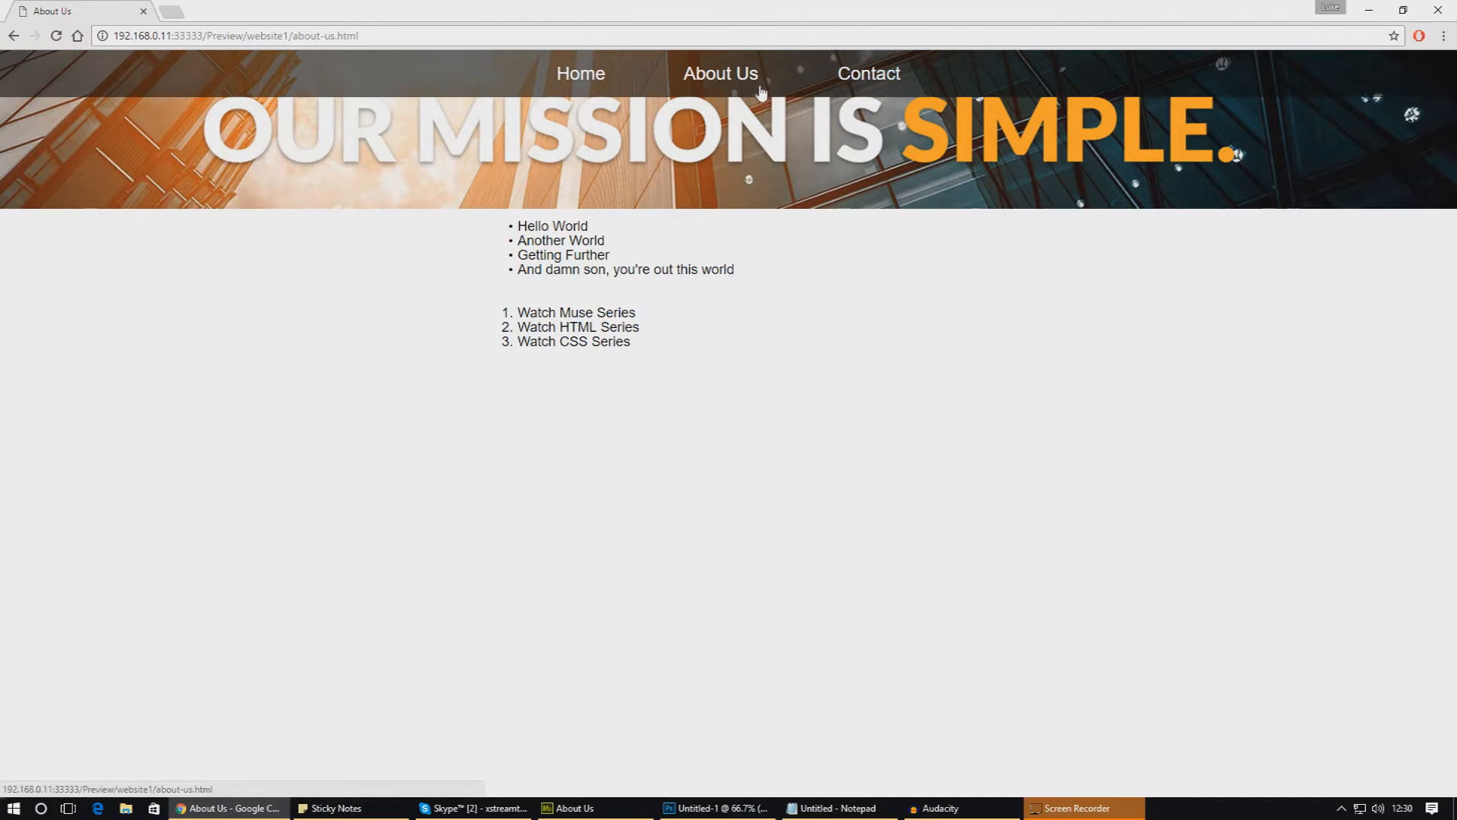
click(580, 80)
click(673, 73)
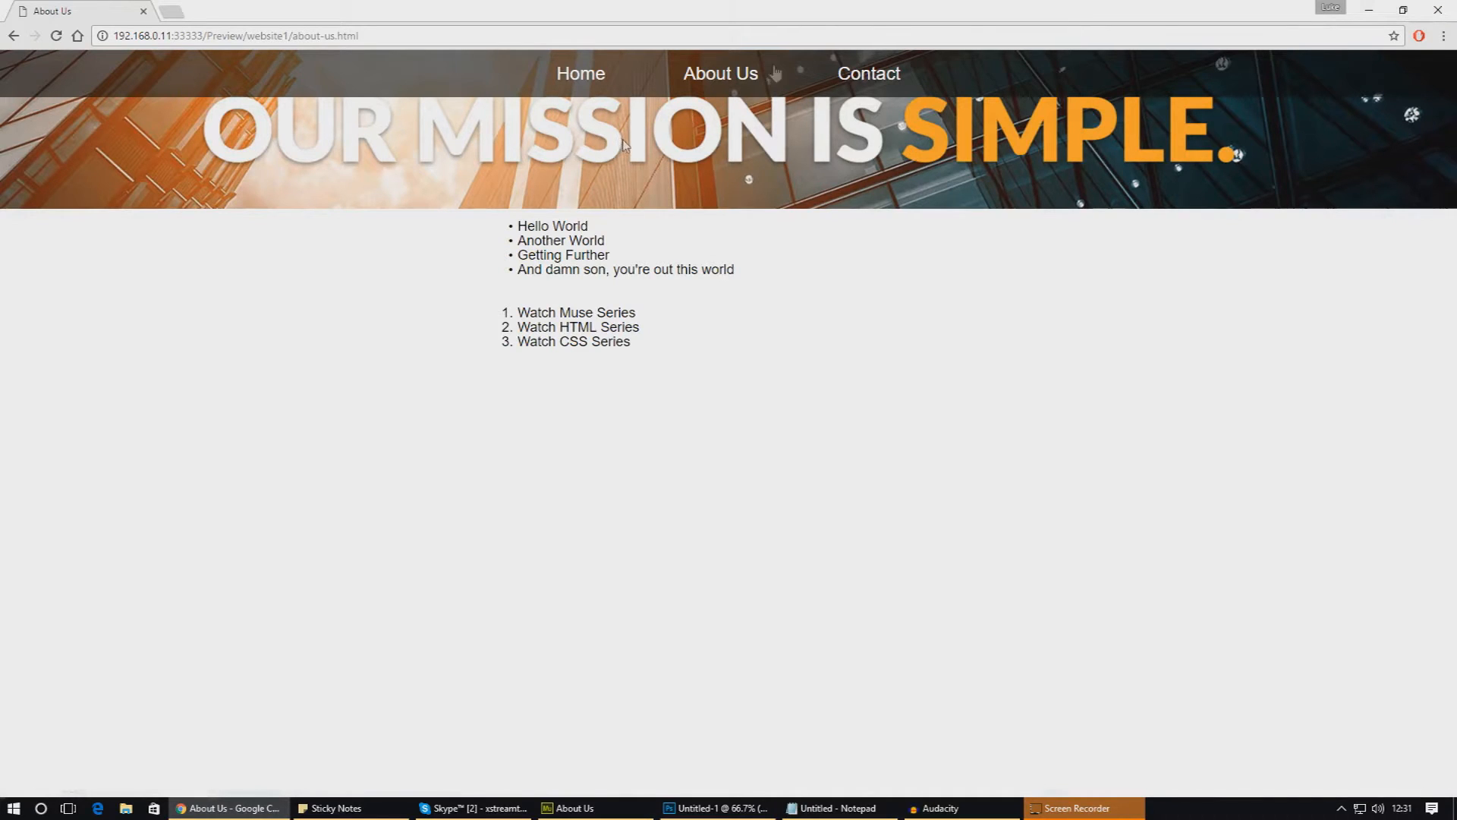
click(1439, 10)
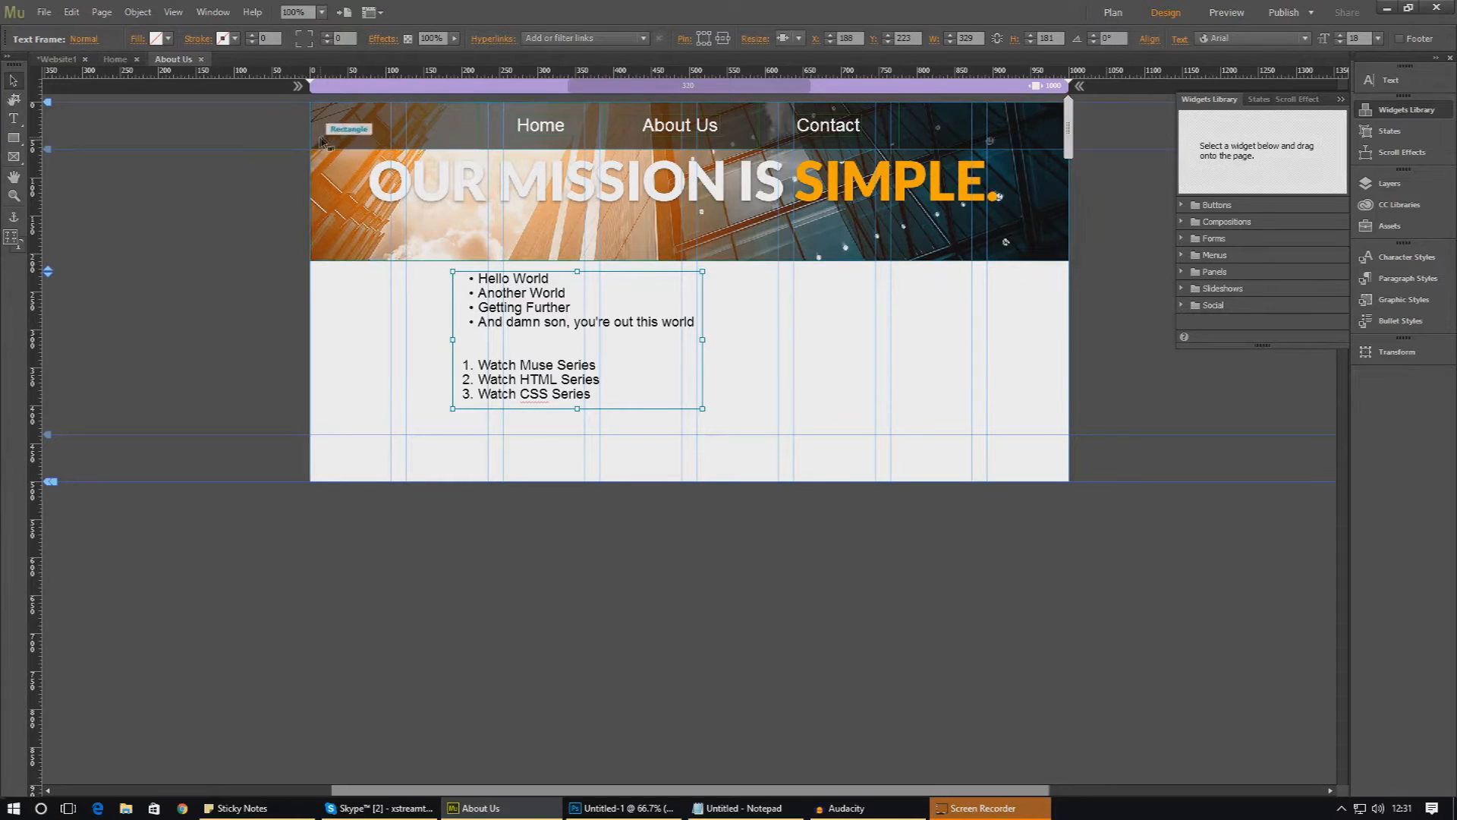
click(125, 66)
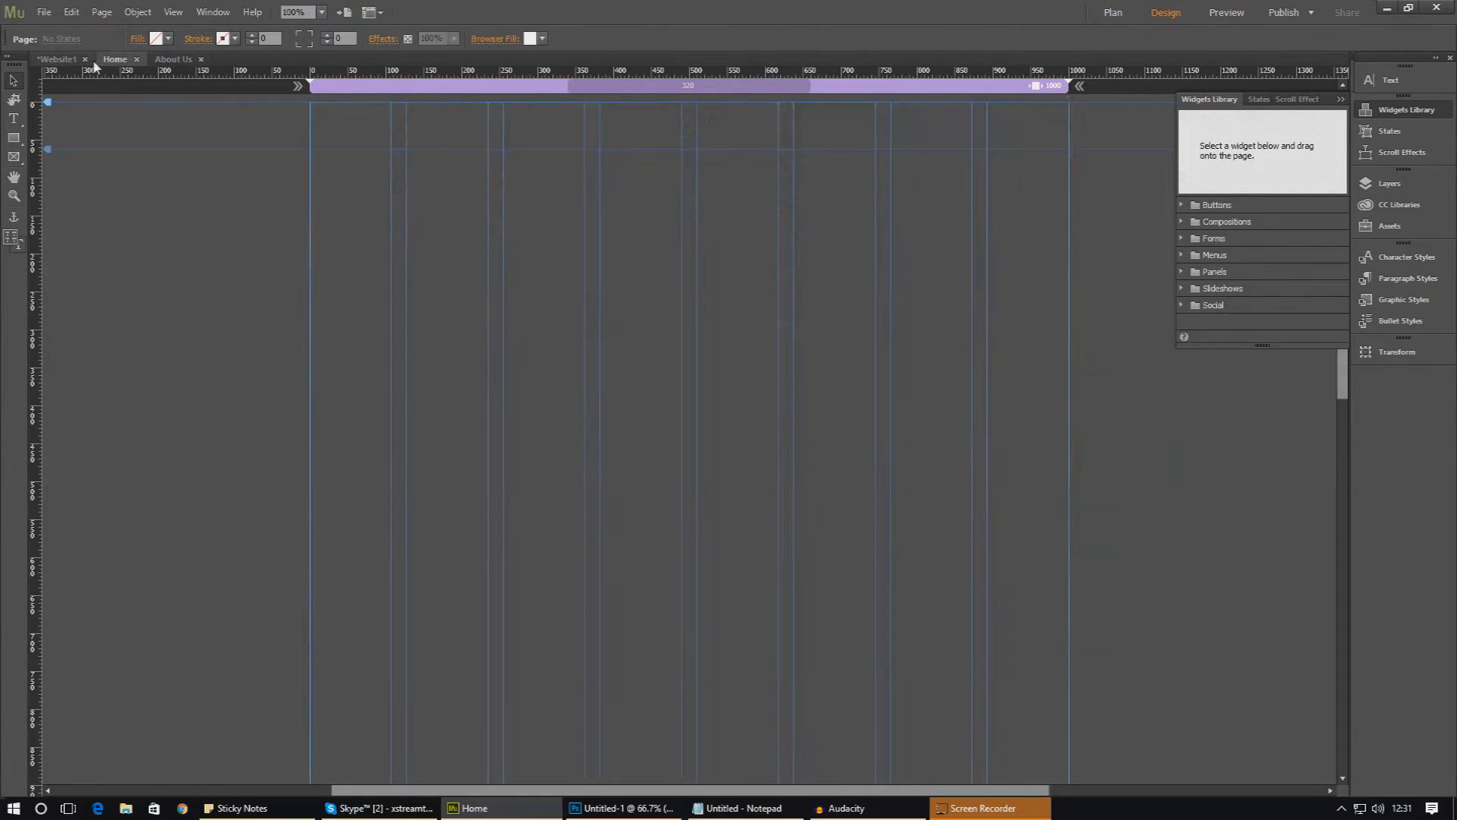
click(77, 62)
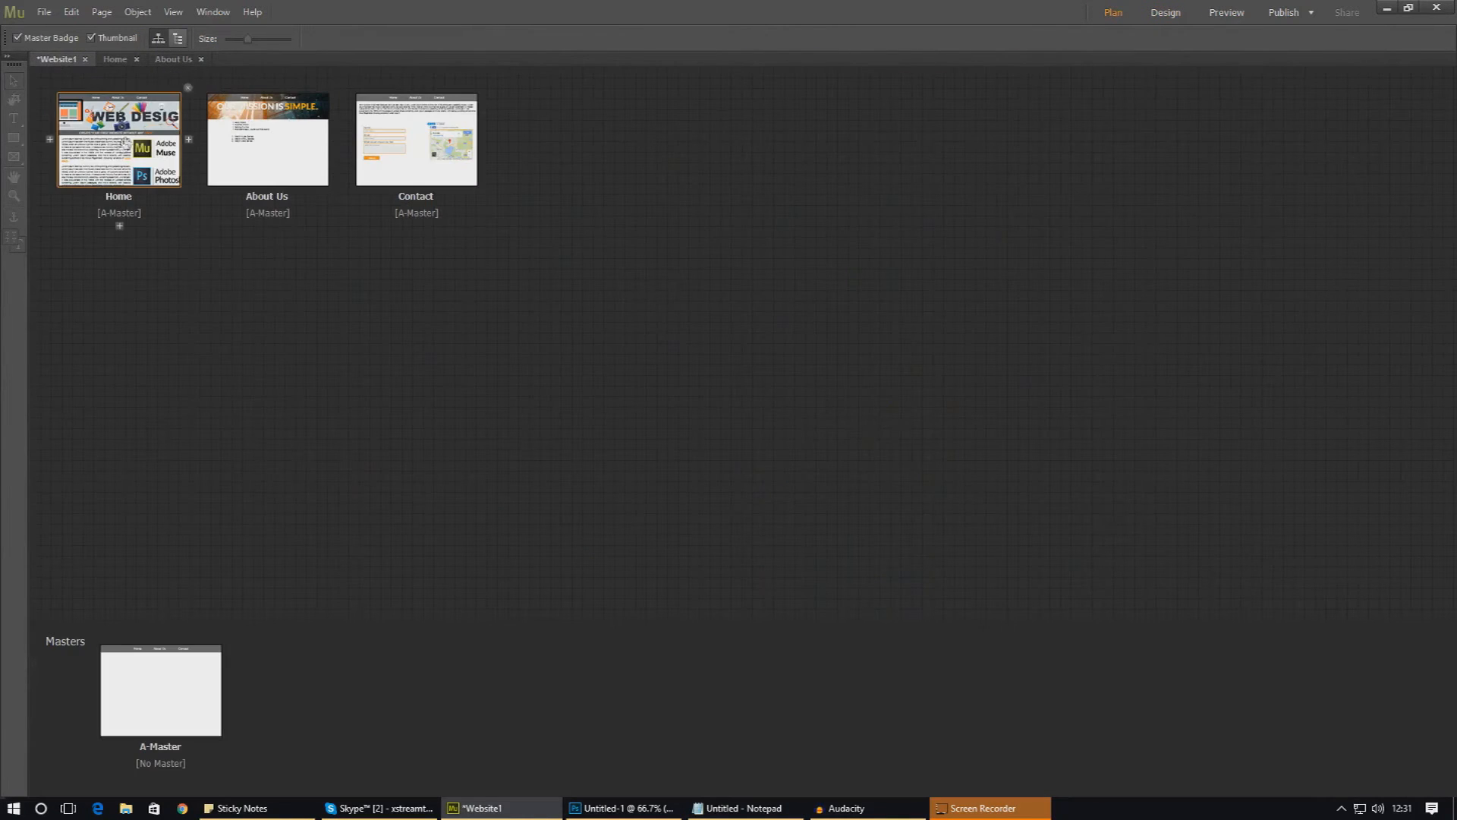
Switch to Photoshop and shift the banner photo, Layer 6, downward in the AdobeMuse.psd layout
click(630, 808)
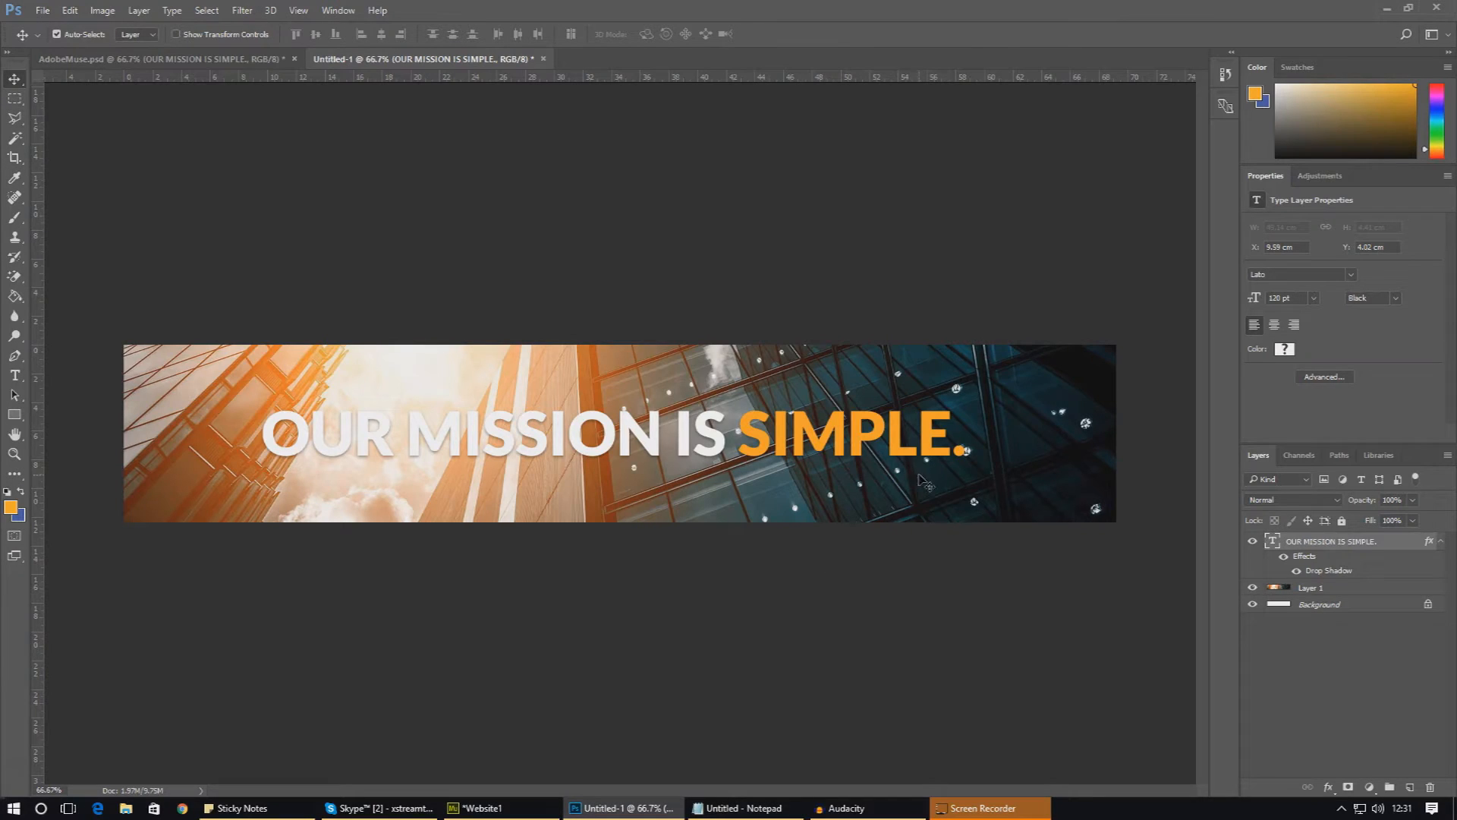
drag(250, 148, 896, 460)
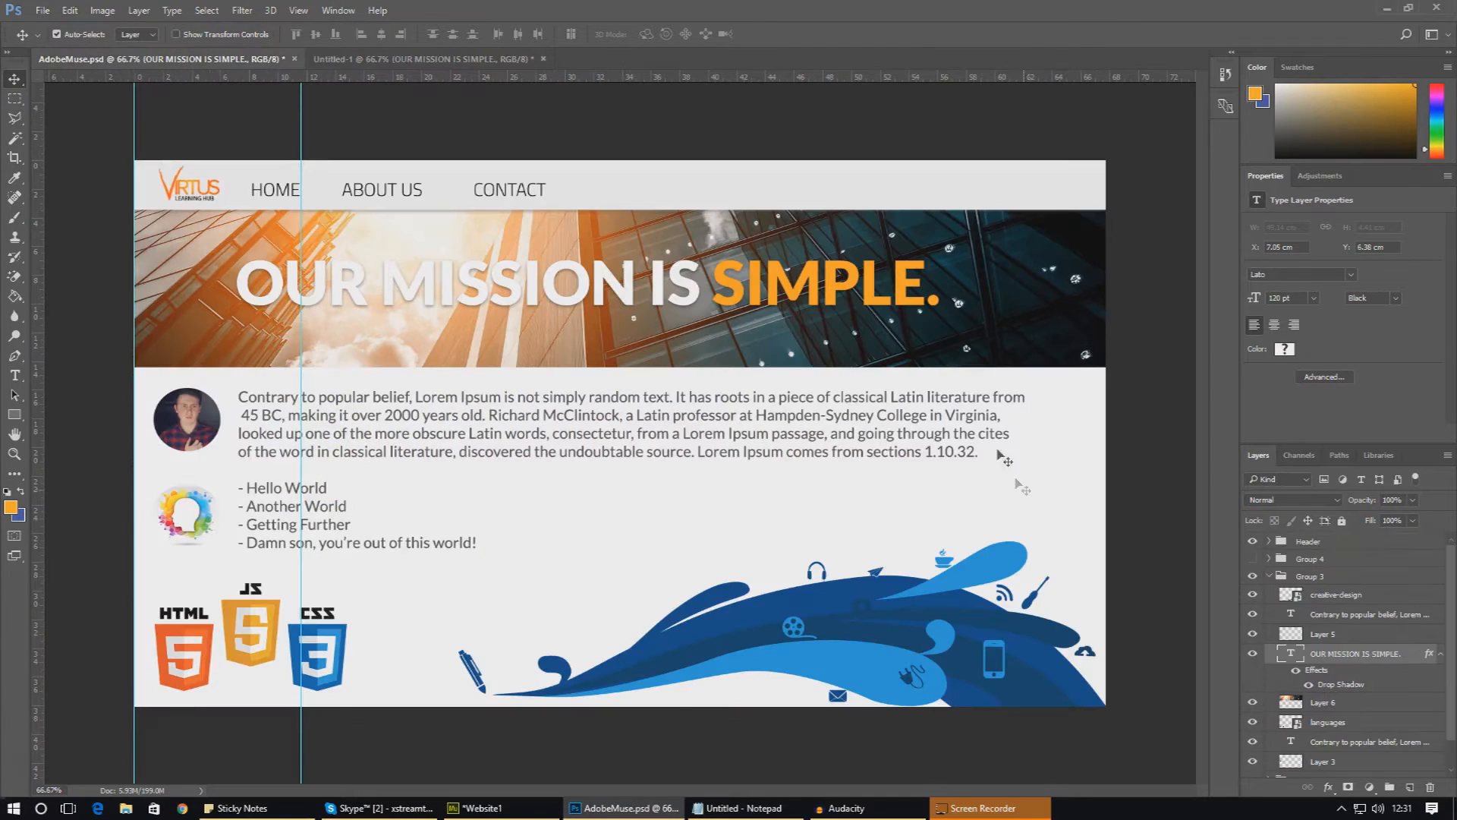
click(966, 357)
click(1253, 702)
click(1252, 702)
drag(744, 367, 684, 414)
Set the Untitled-1 banner document's canvas height to 550 pixels
click(262, 59)
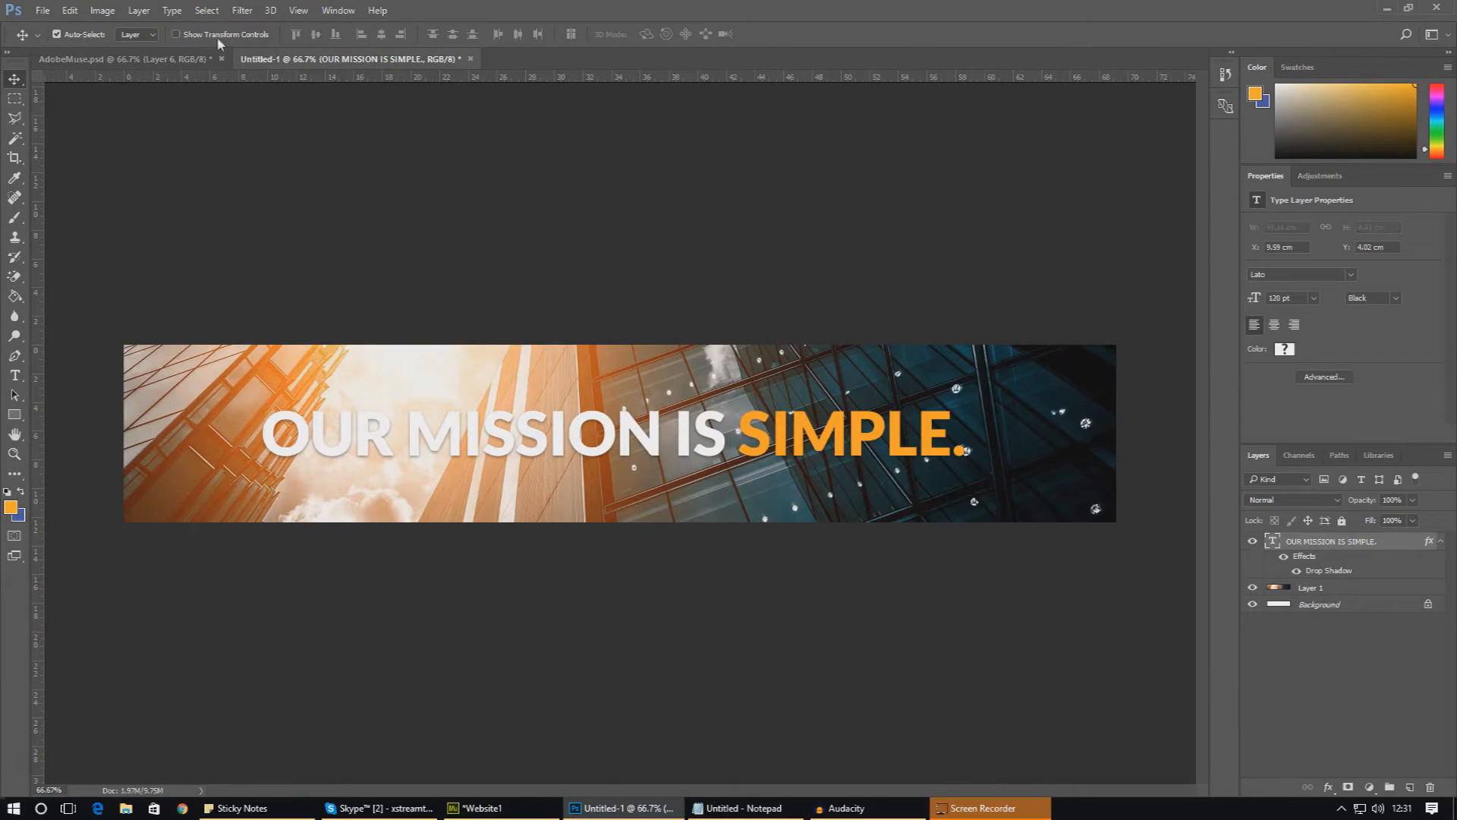
click(105, 11)
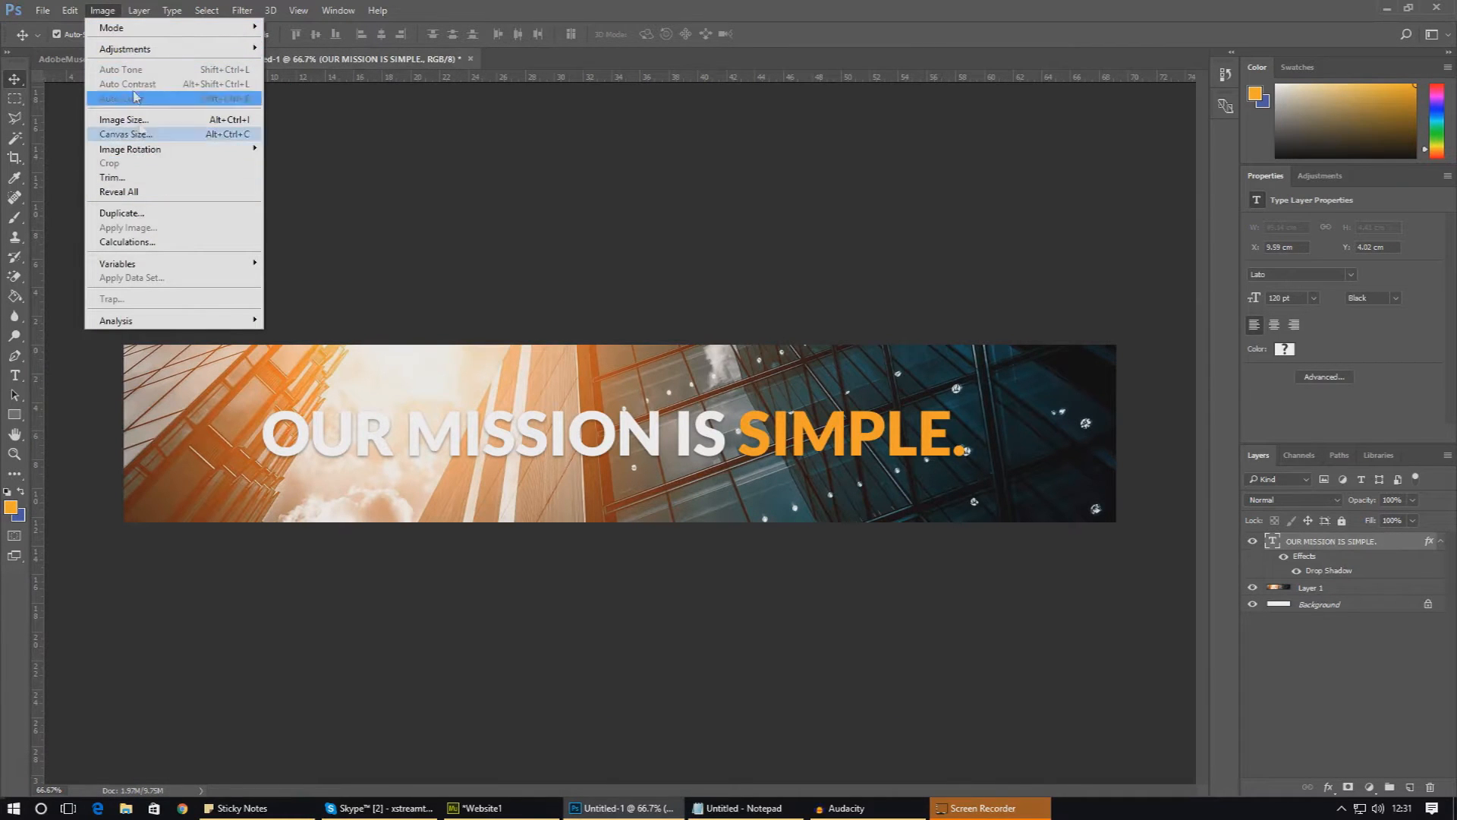
click(125, 134)
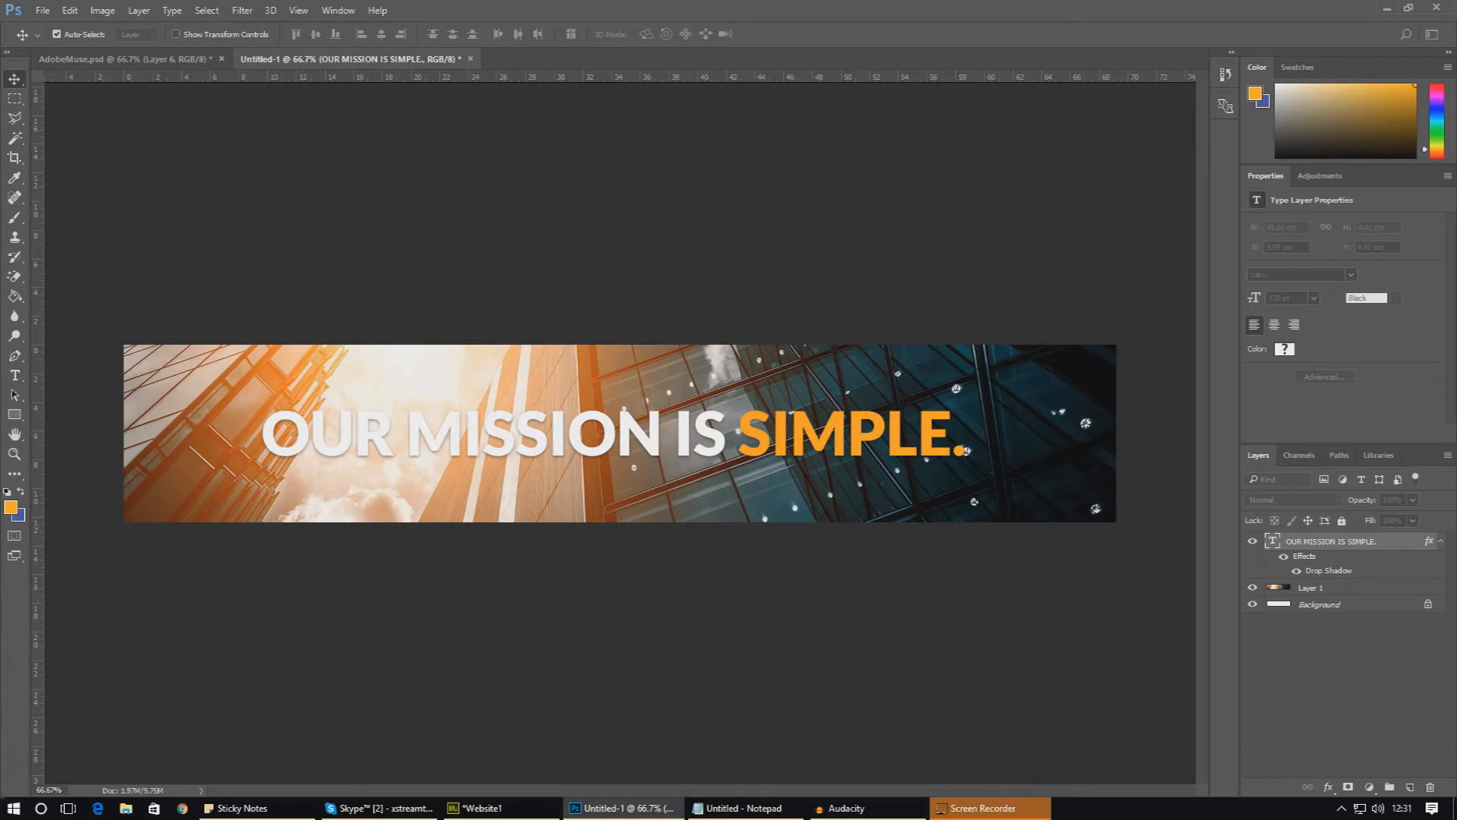
click(554, 287)
click(550, 313)
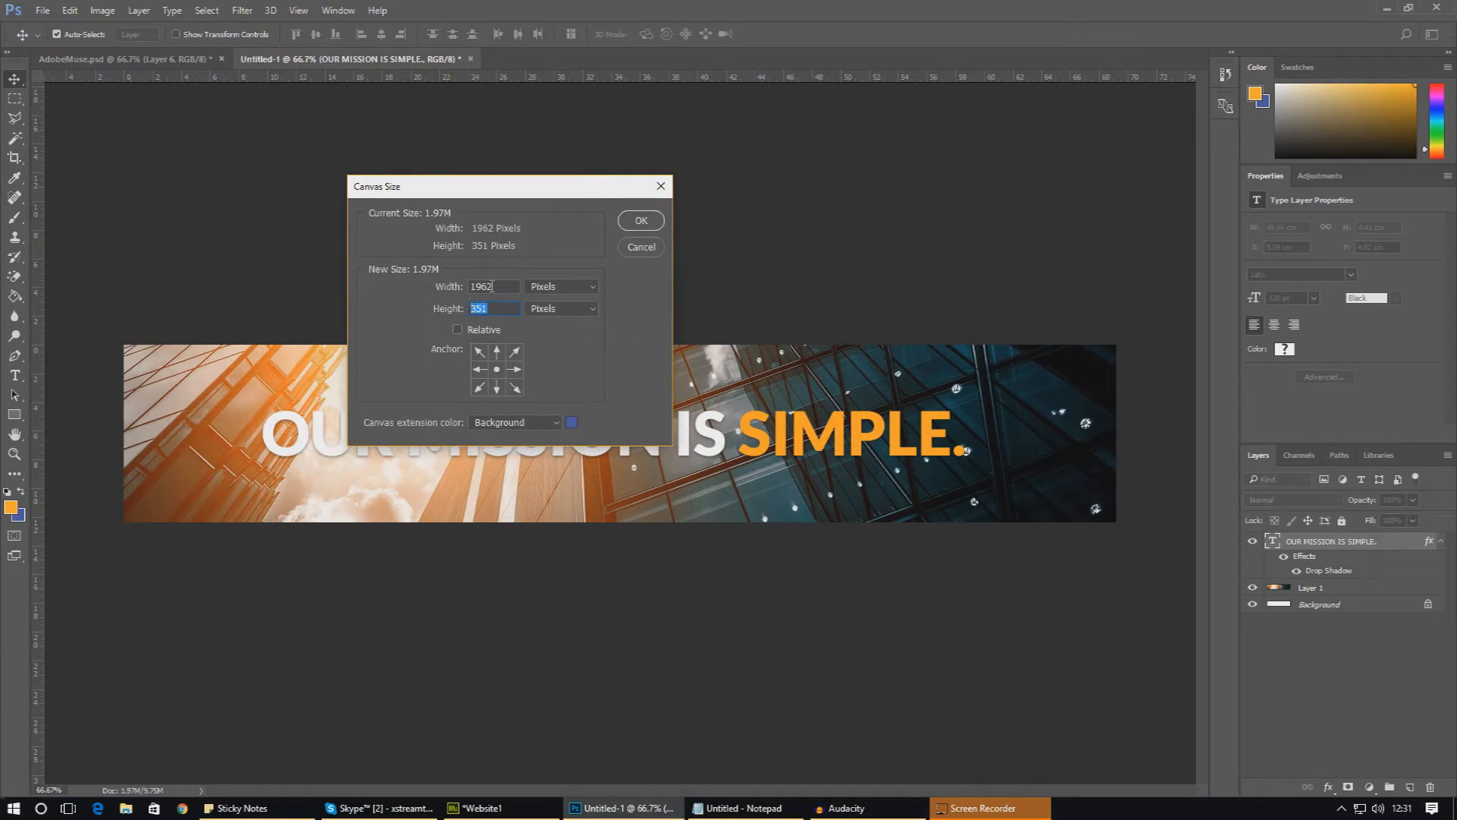
text(550)
key(Return)
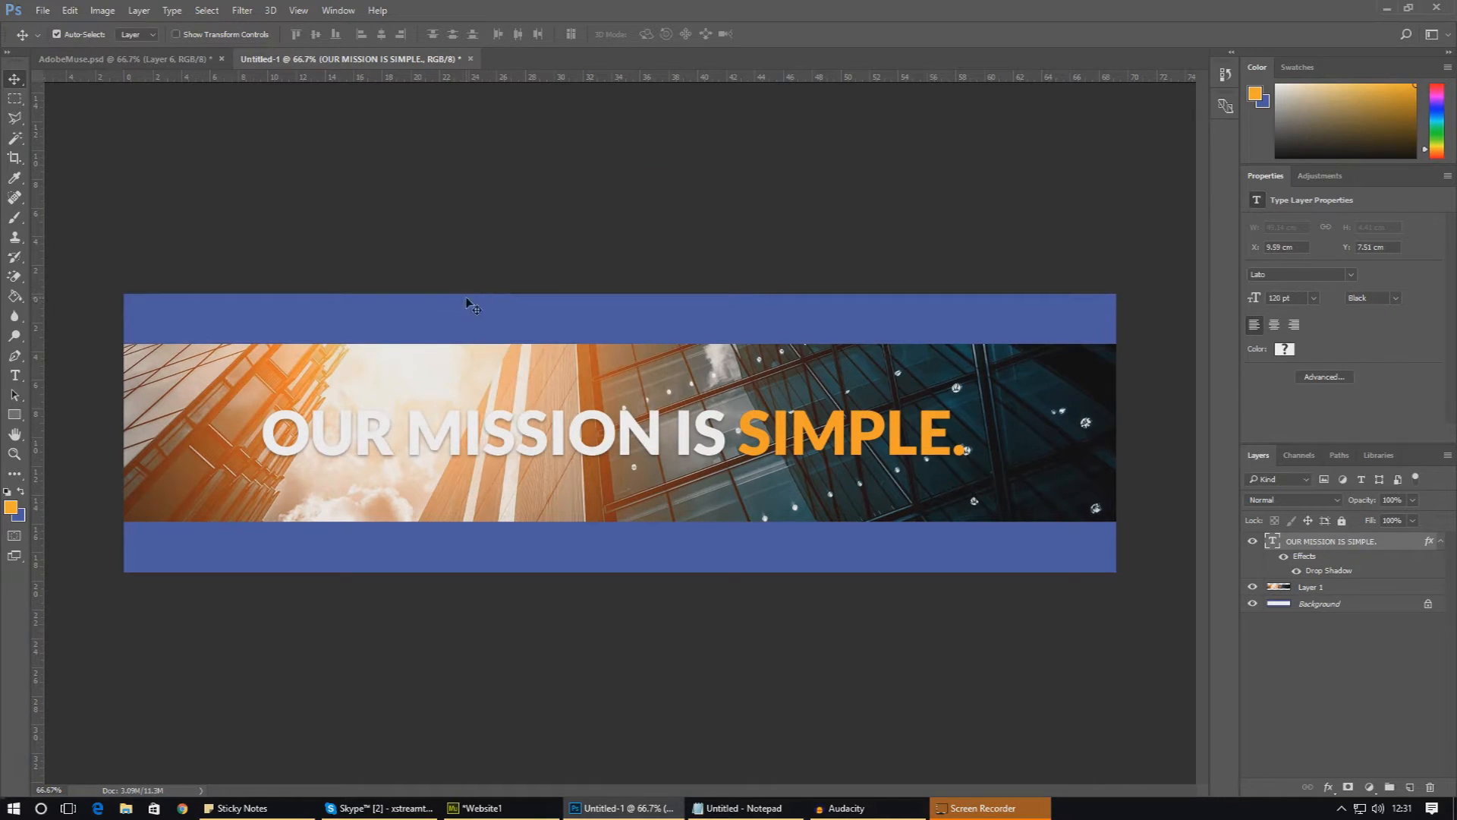
Delete the Background layer and the Layer 1 banner photo from Untitled-1, keeping only the headline text
click(1326, 602)
key(Delete)
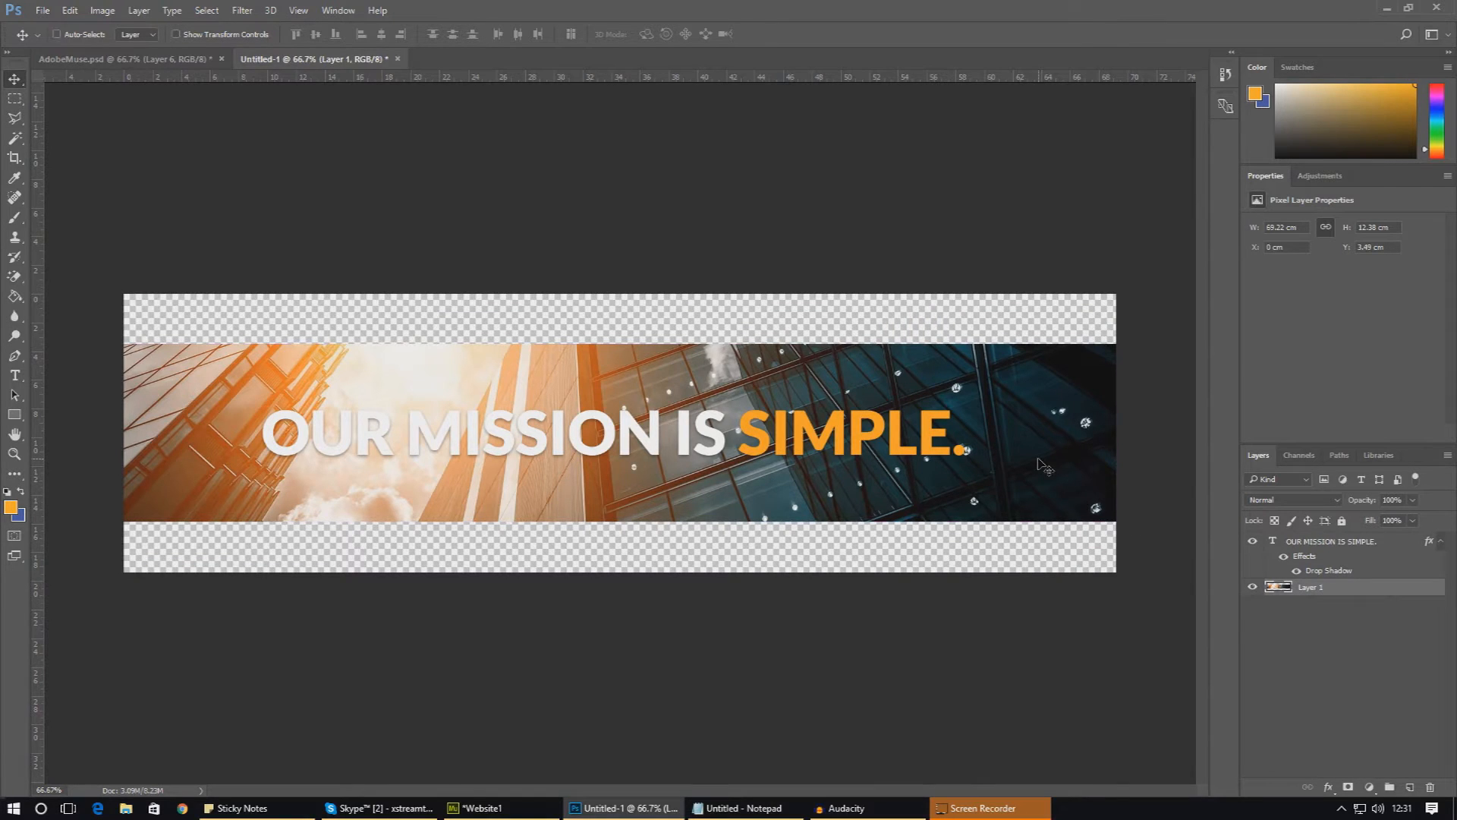
key(Delete)
Float AdobeMuse.psd in its own window and copy its Layer 6 banner photo into the Untitled-1 document
drag(172, 60, 1456, 228)
click(1356, 653)
click(1323, 703)
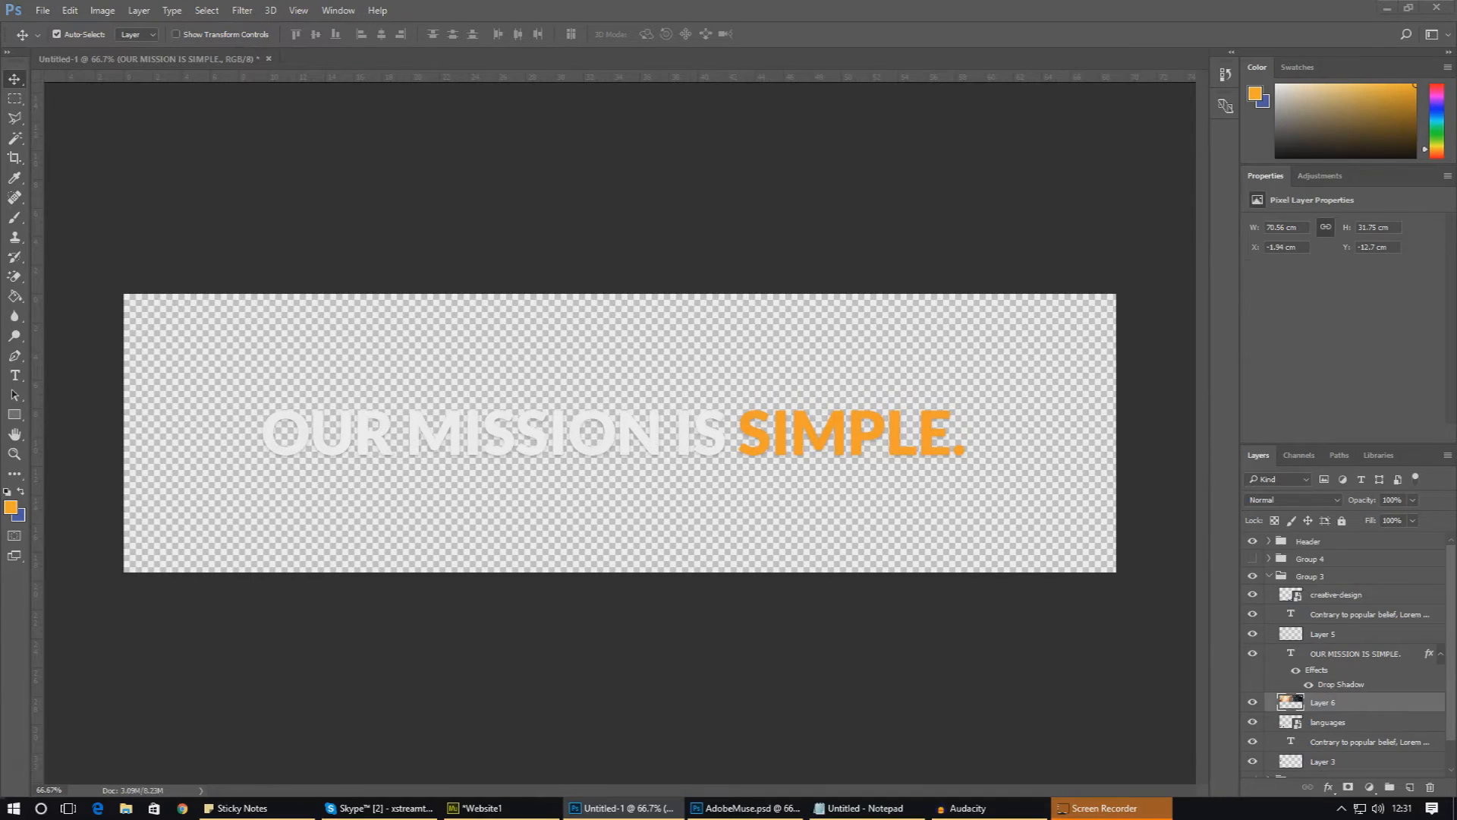
drag(1456, 228, 836, 120)
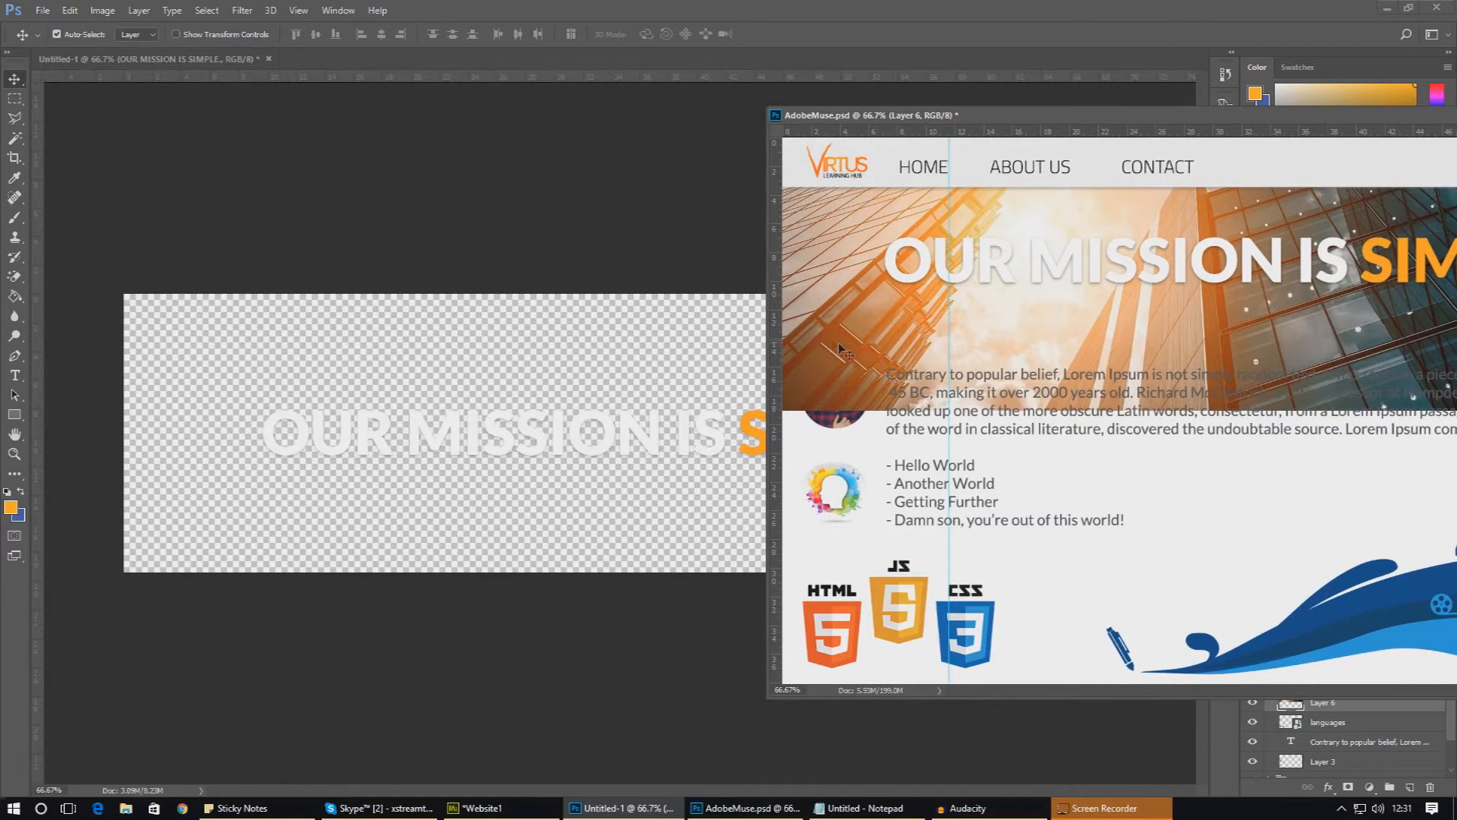
drag(1309, 700, 624, 478)
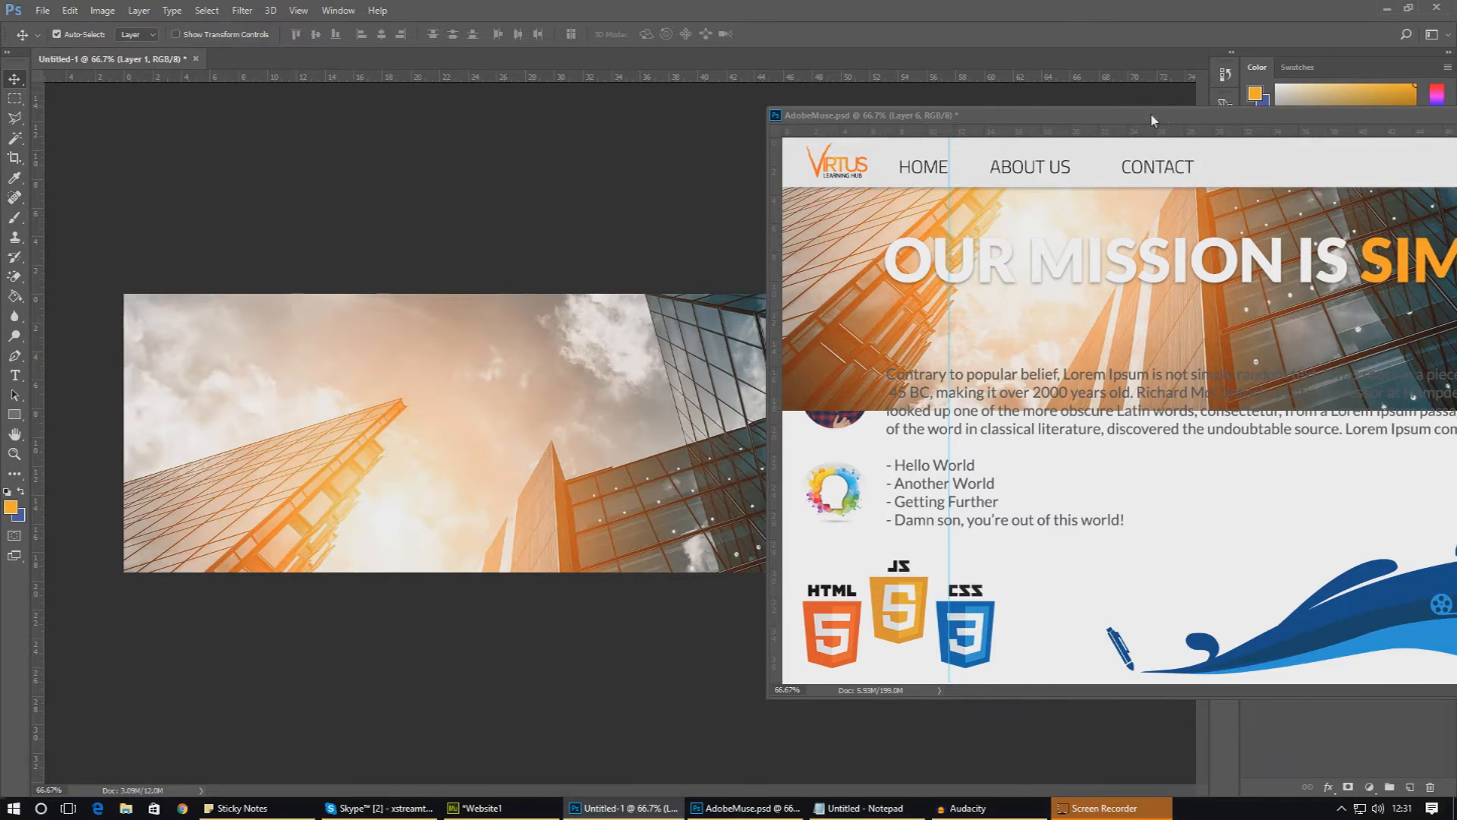
Return to Untitled-1, place the Layer 1 photo beneath the headline text layer, and shift the headline slightly lower on the banner
drag(1153, 119, 326, 306)
click(870, 300)
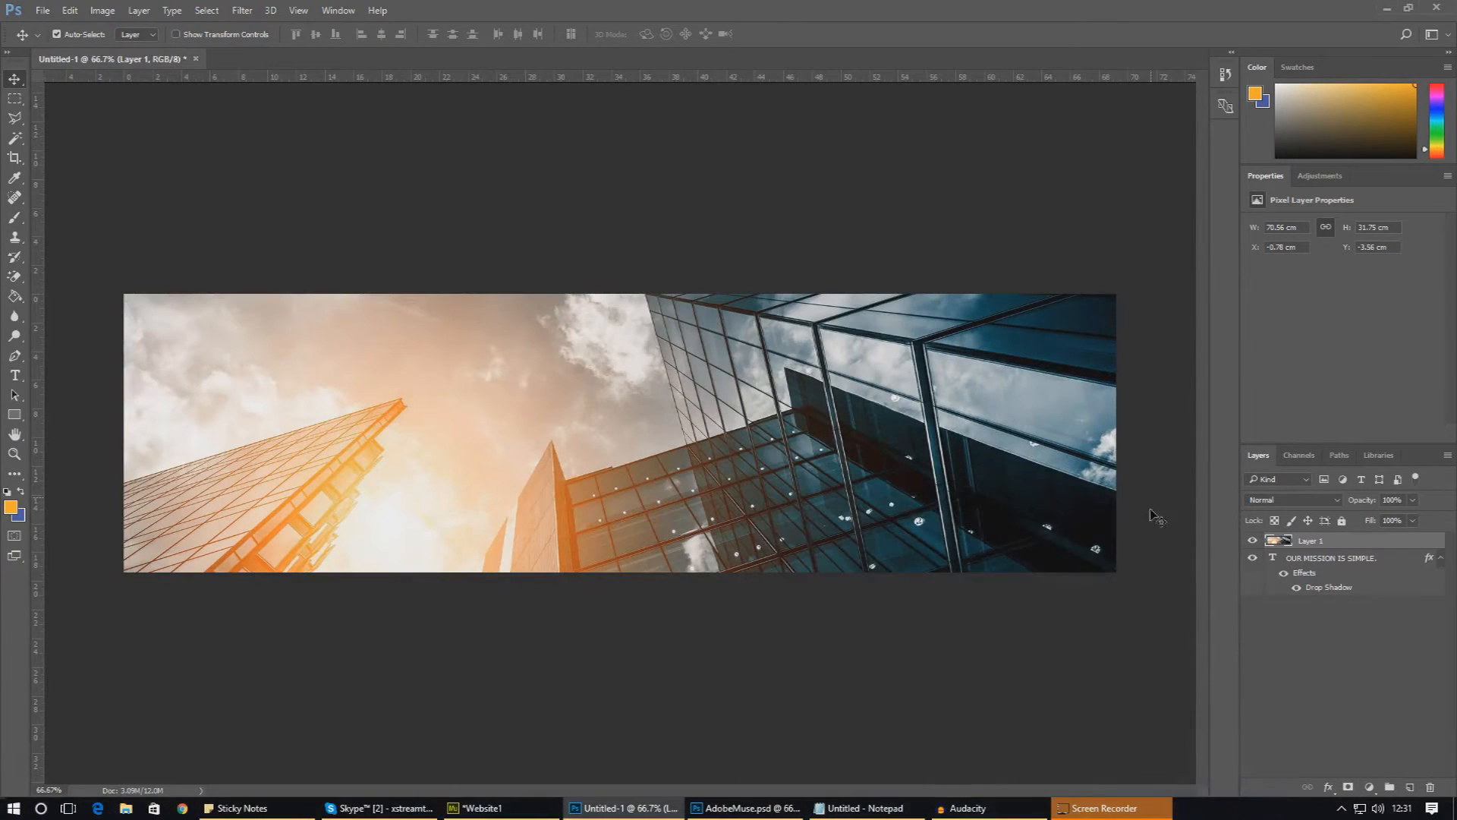
drag(1290, 542, 1289, 598)
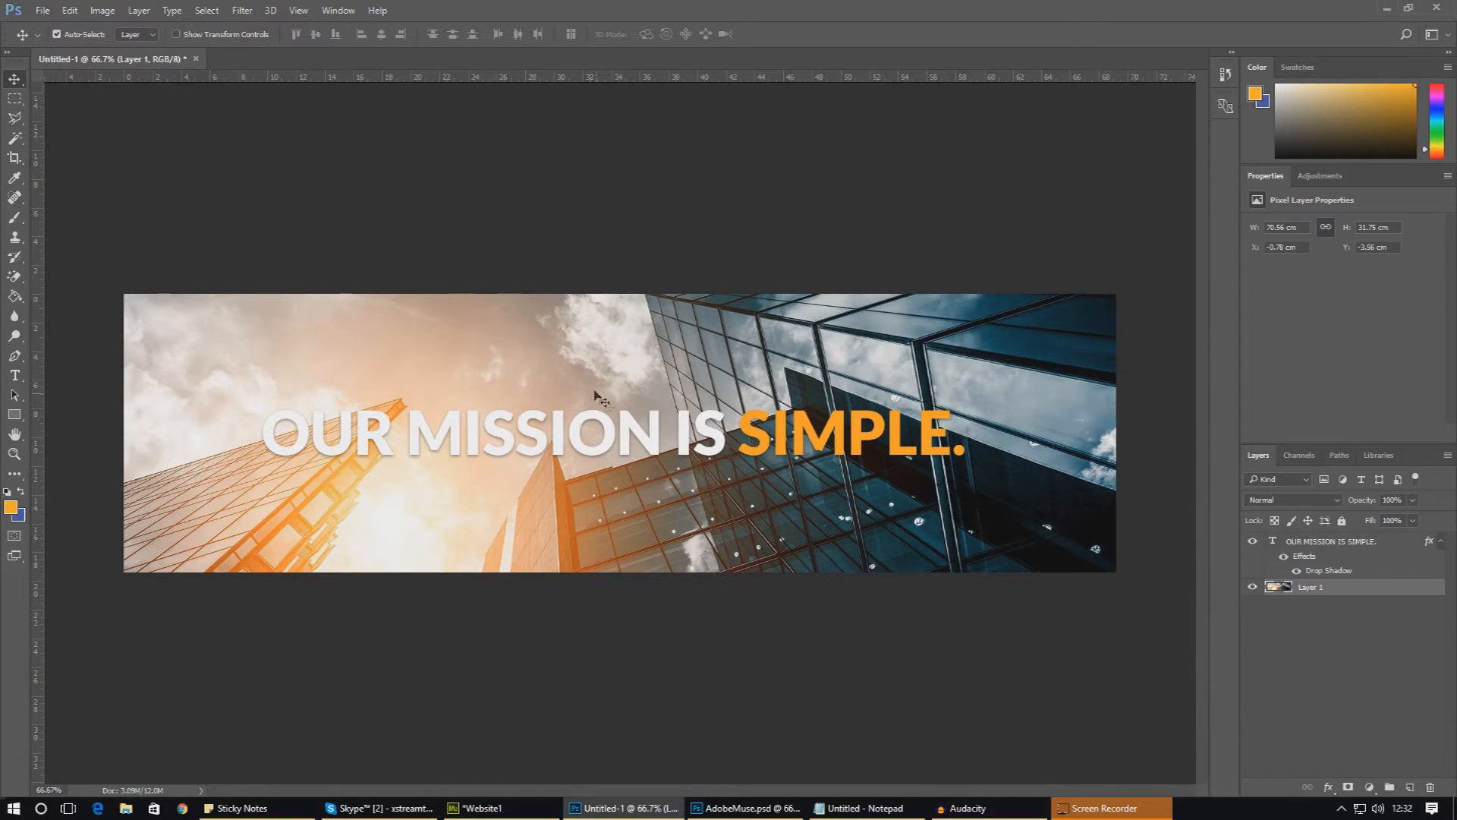
drag(607, 436, 607, 466)
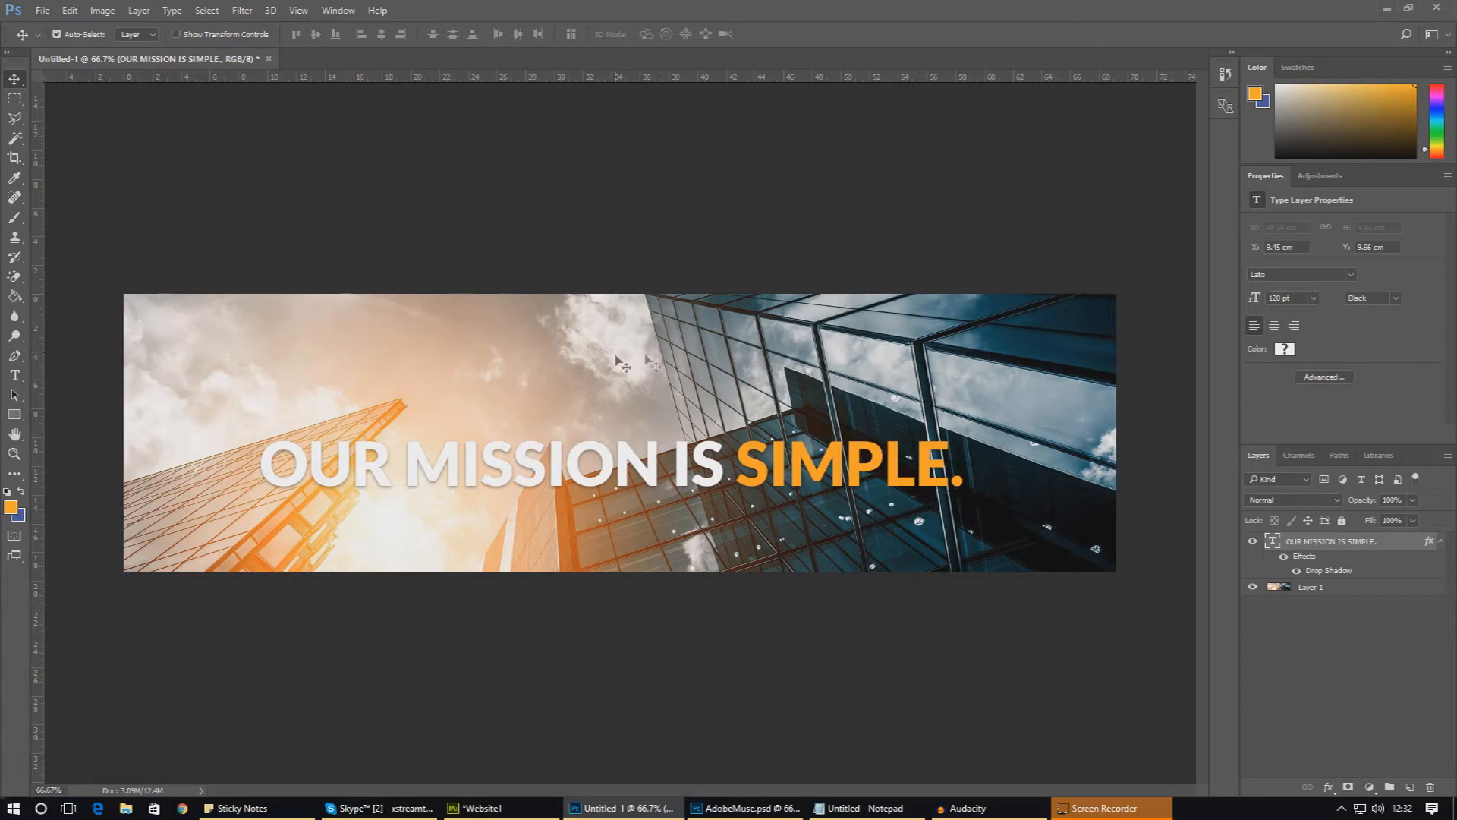
click(716, 388)
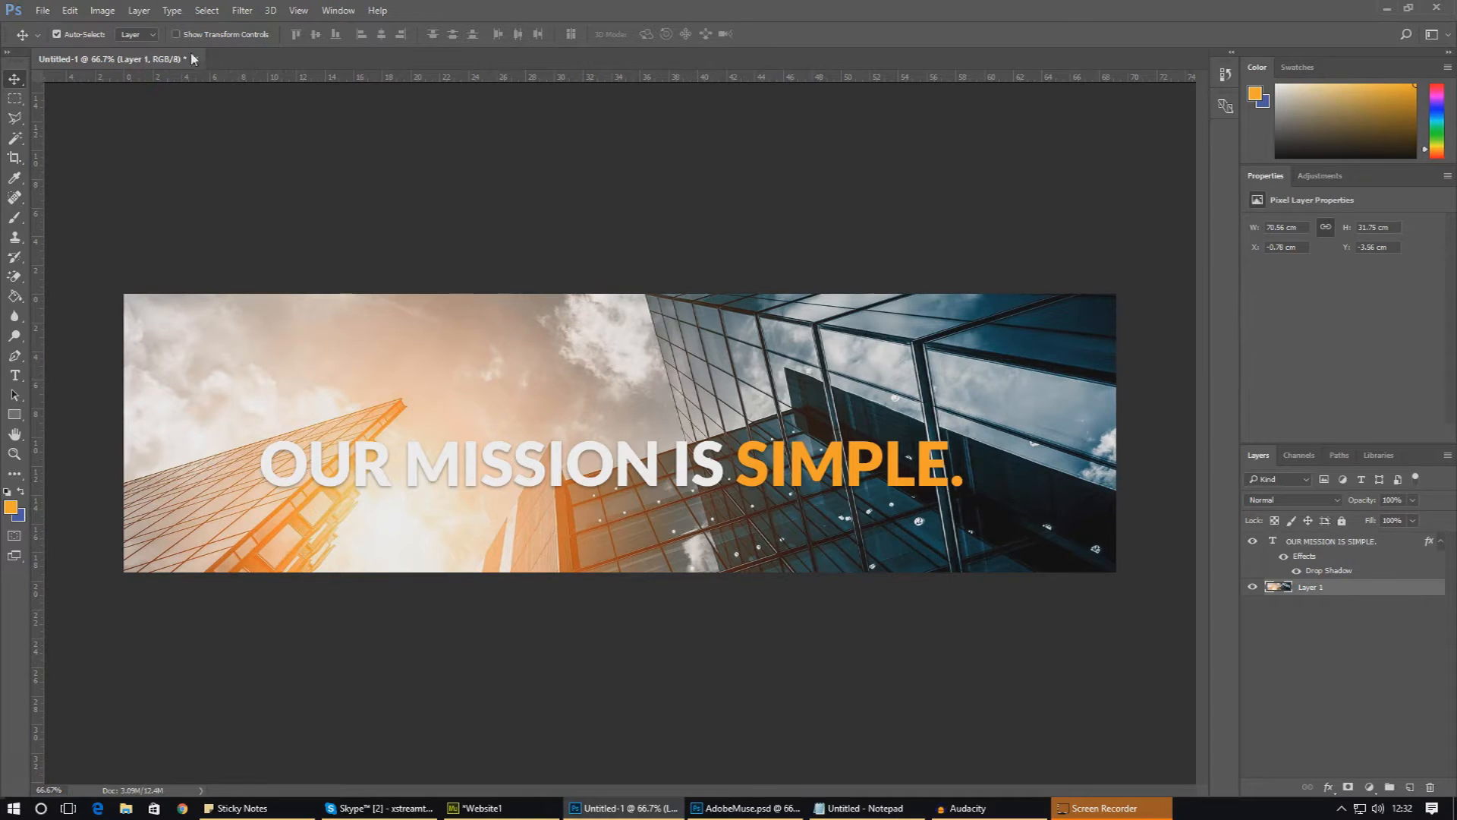
Save the banner as a JPEG over the existing AboutBanner.jpg in the Content folder, at quality 12 Maximum
click(44, 10)
click(84, 183)
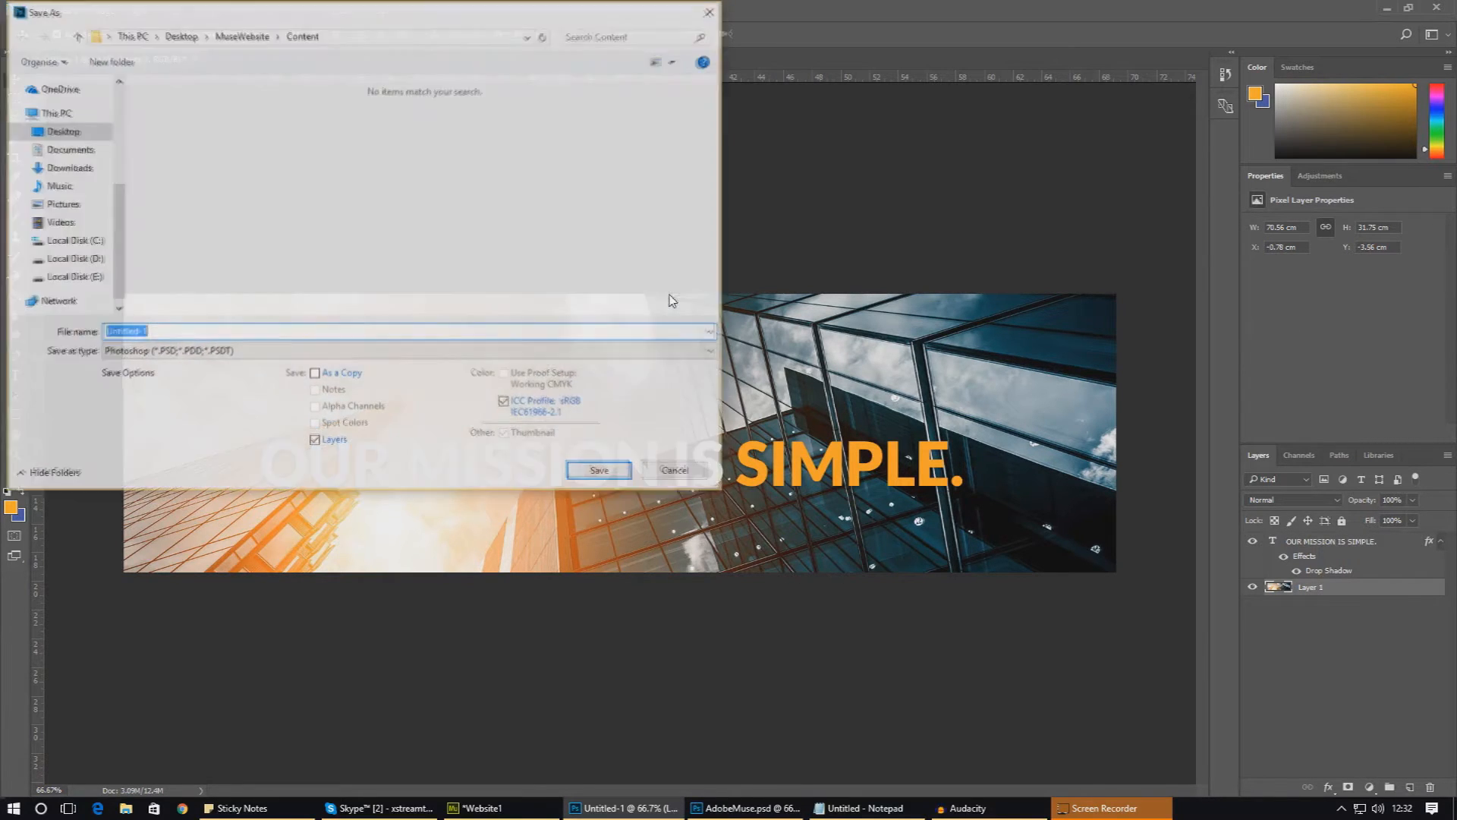
click(531, 351)
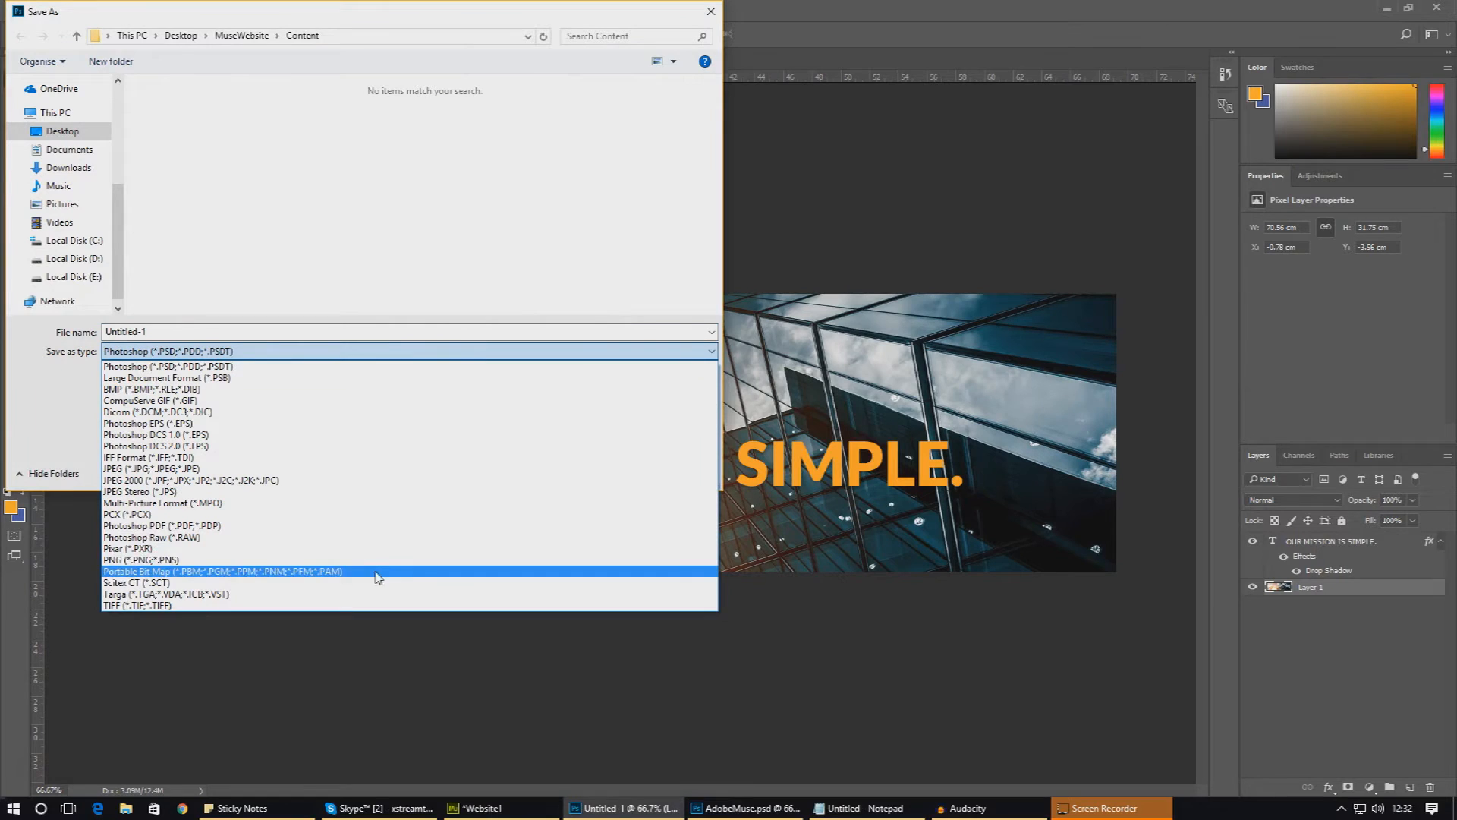
click(357, 469)
double_click(177, 92)
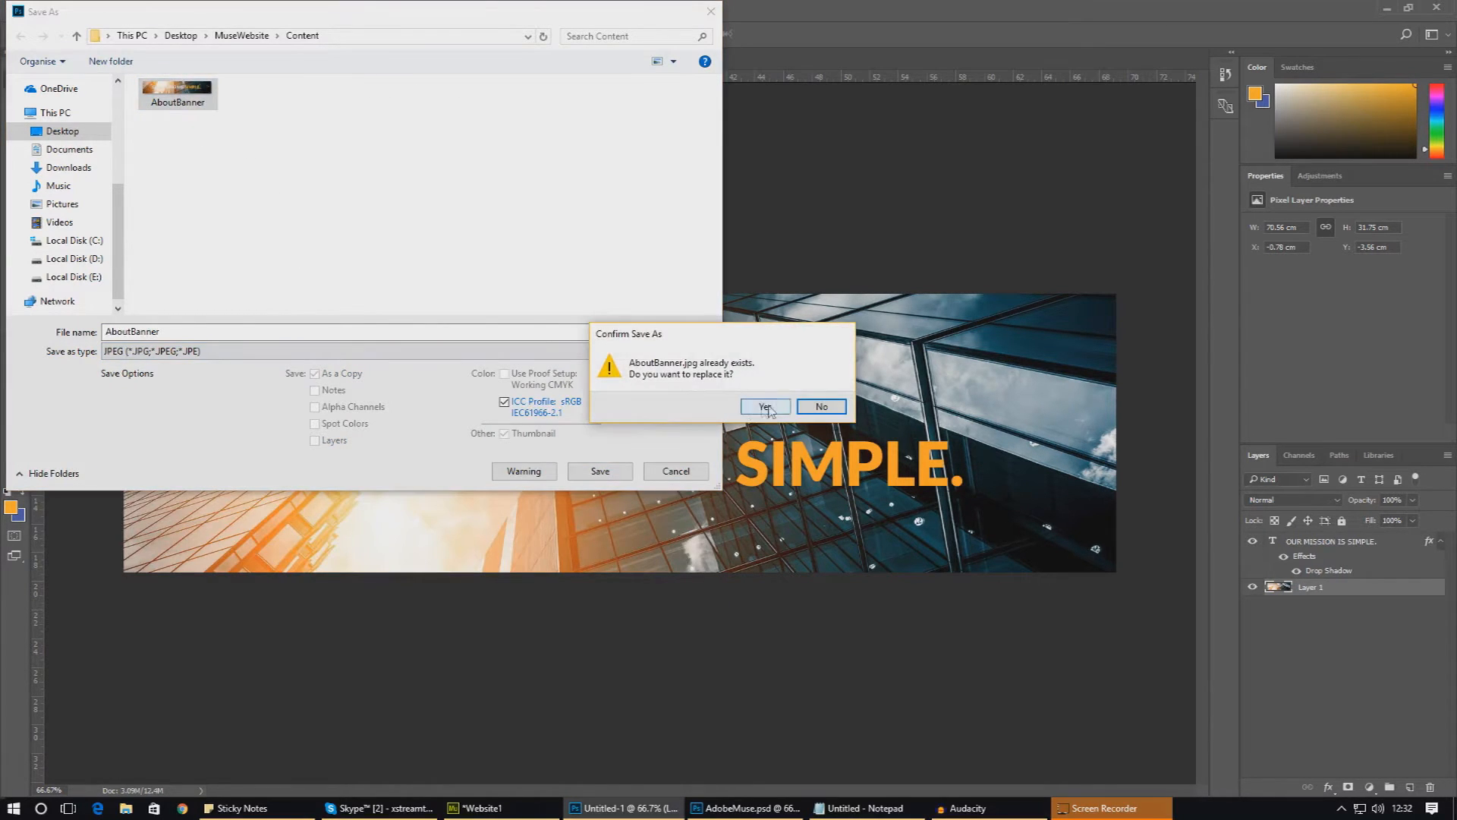
click(768, 409)
click(812, 217)
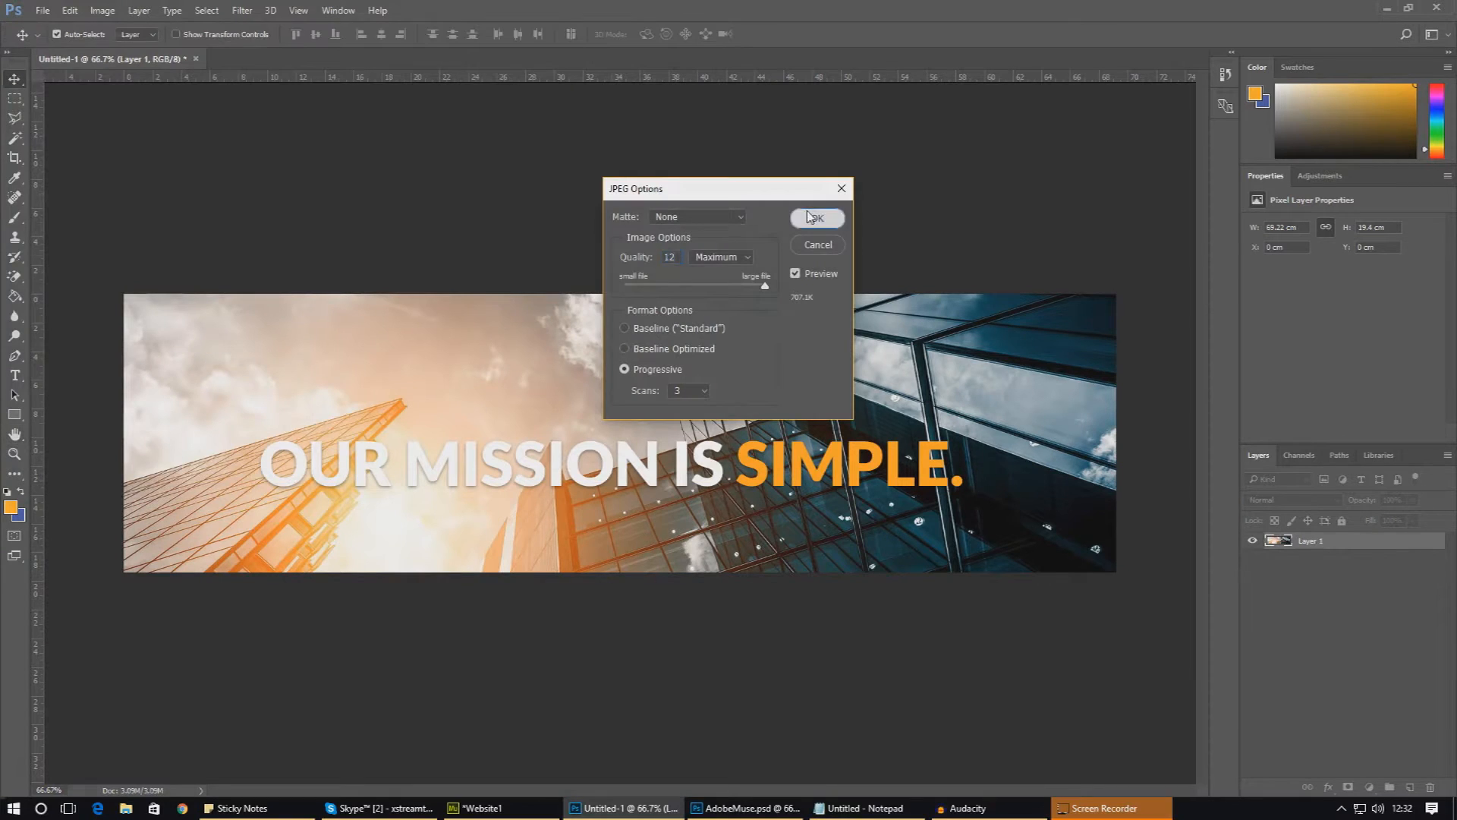
Switch to Muse, open the About Us page, and stretch the banner rectangle to about 283 px tall
click(478, 808)
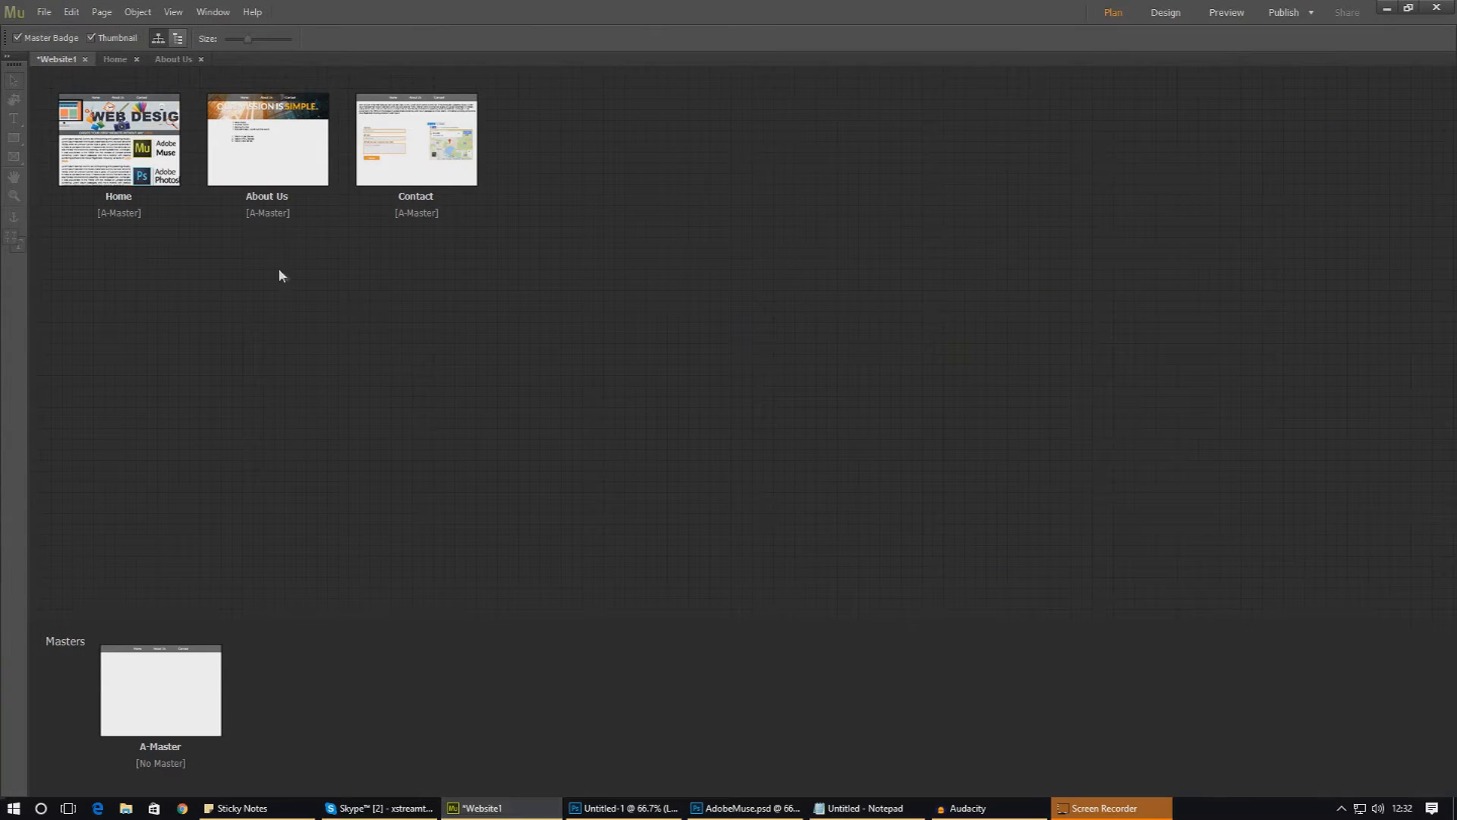
double_click(260, 160)
click(490, 219)
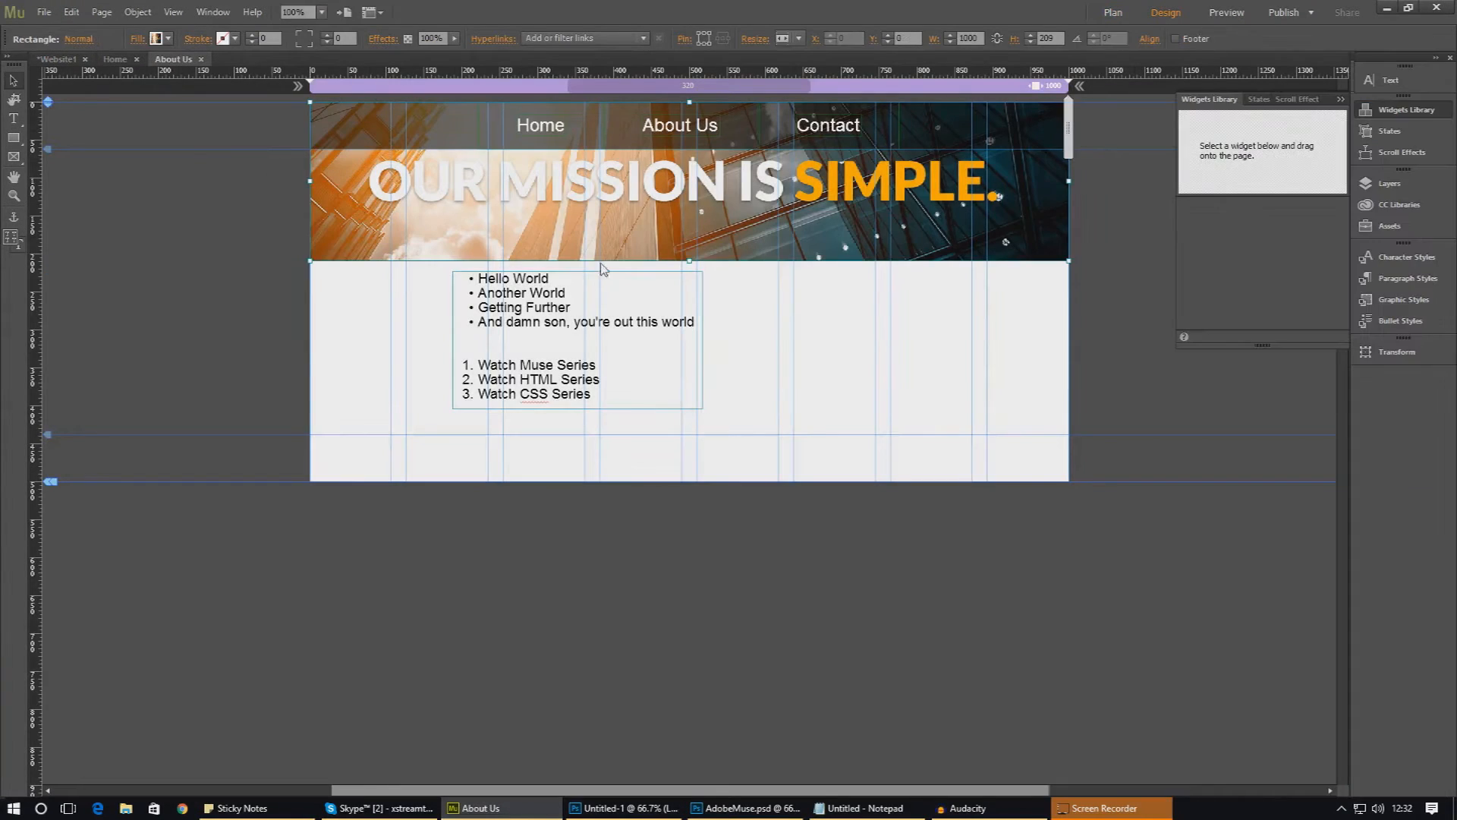
drag(689, 261, 689, 317)
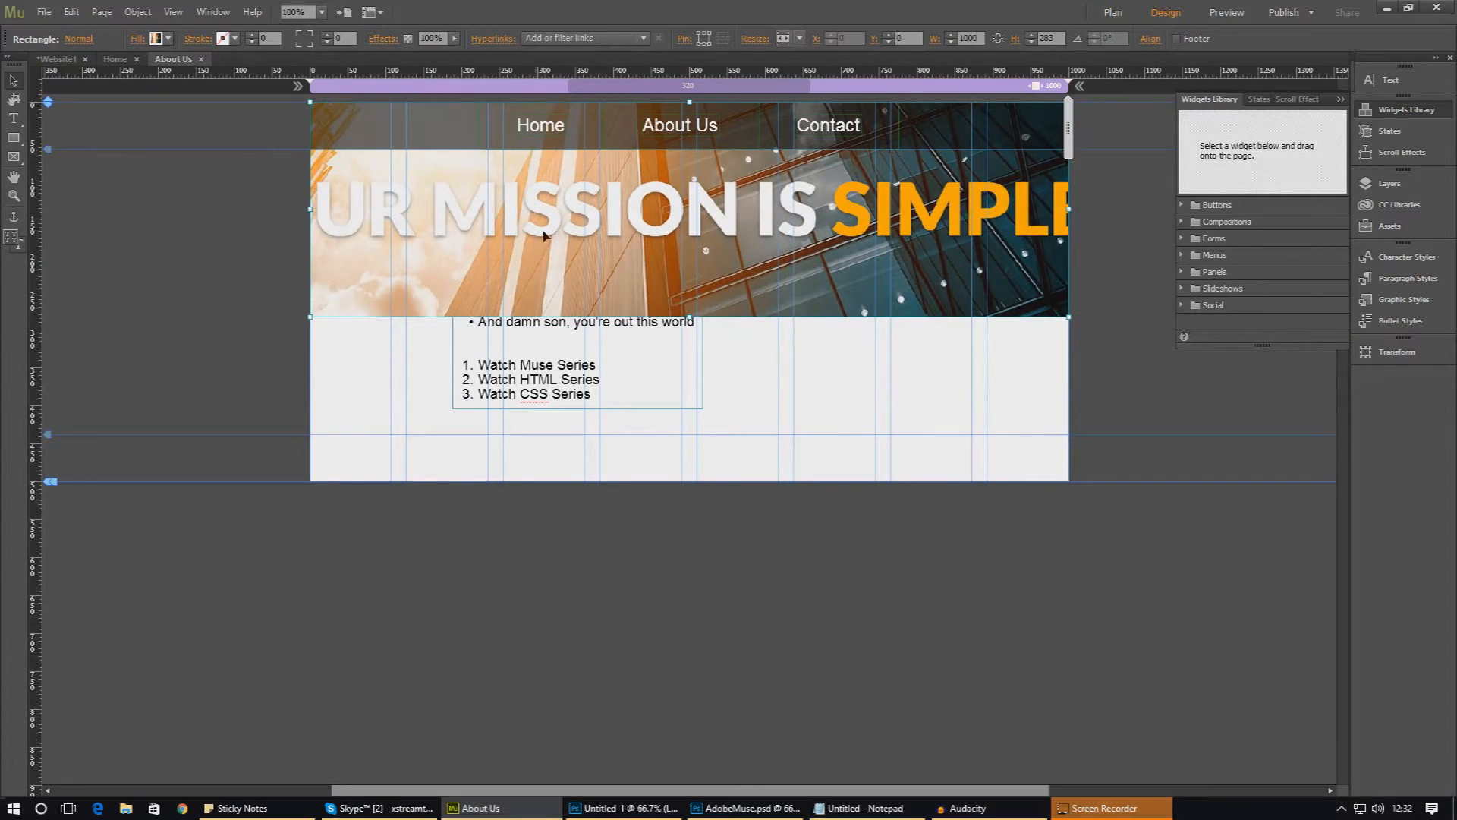
Reload the updated AboutBanner.jpg as the banner rectangle's fill image
click(136, 44)
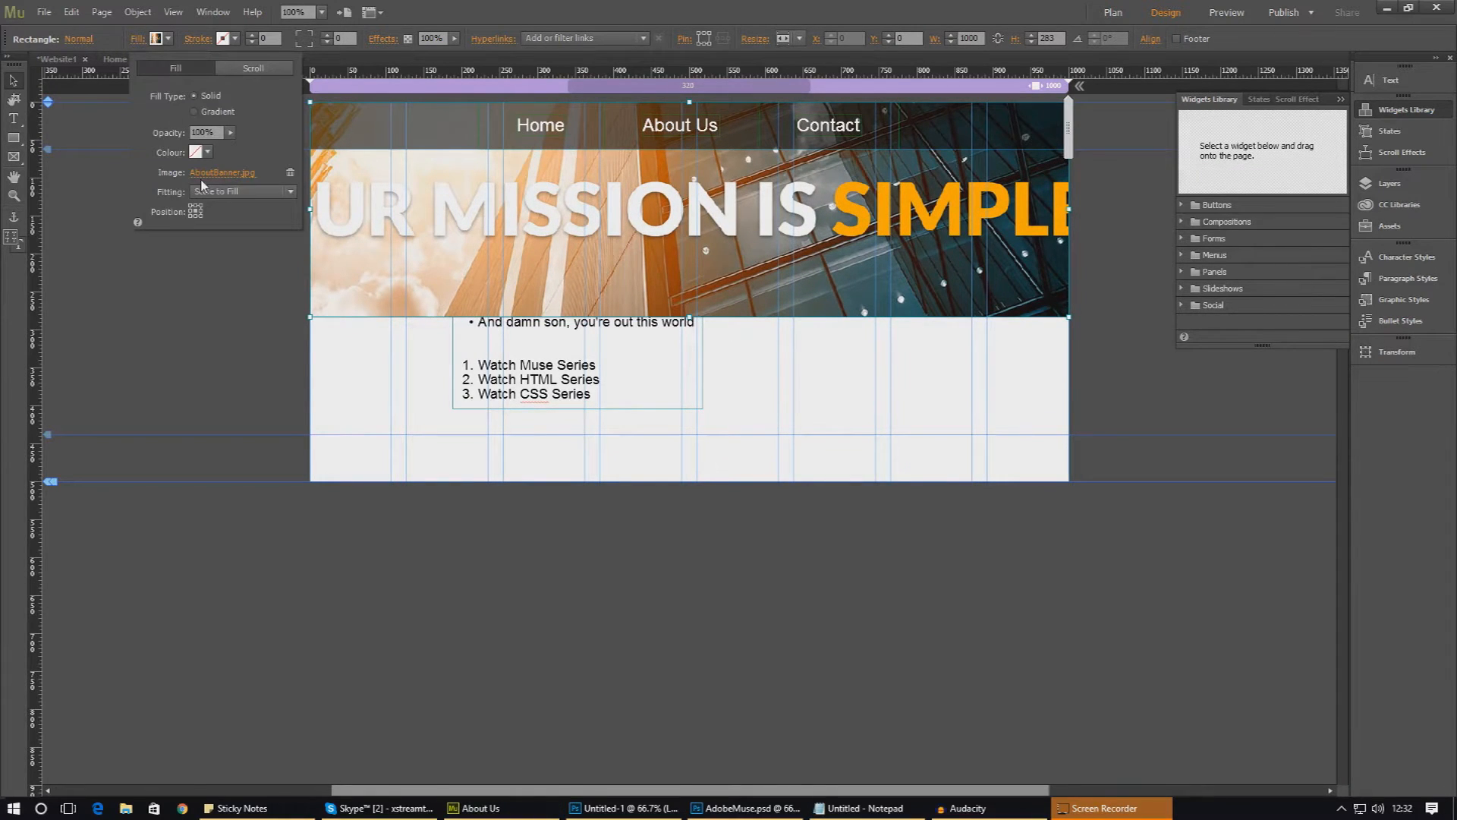
click(210, 174)
double_click(318, 202)
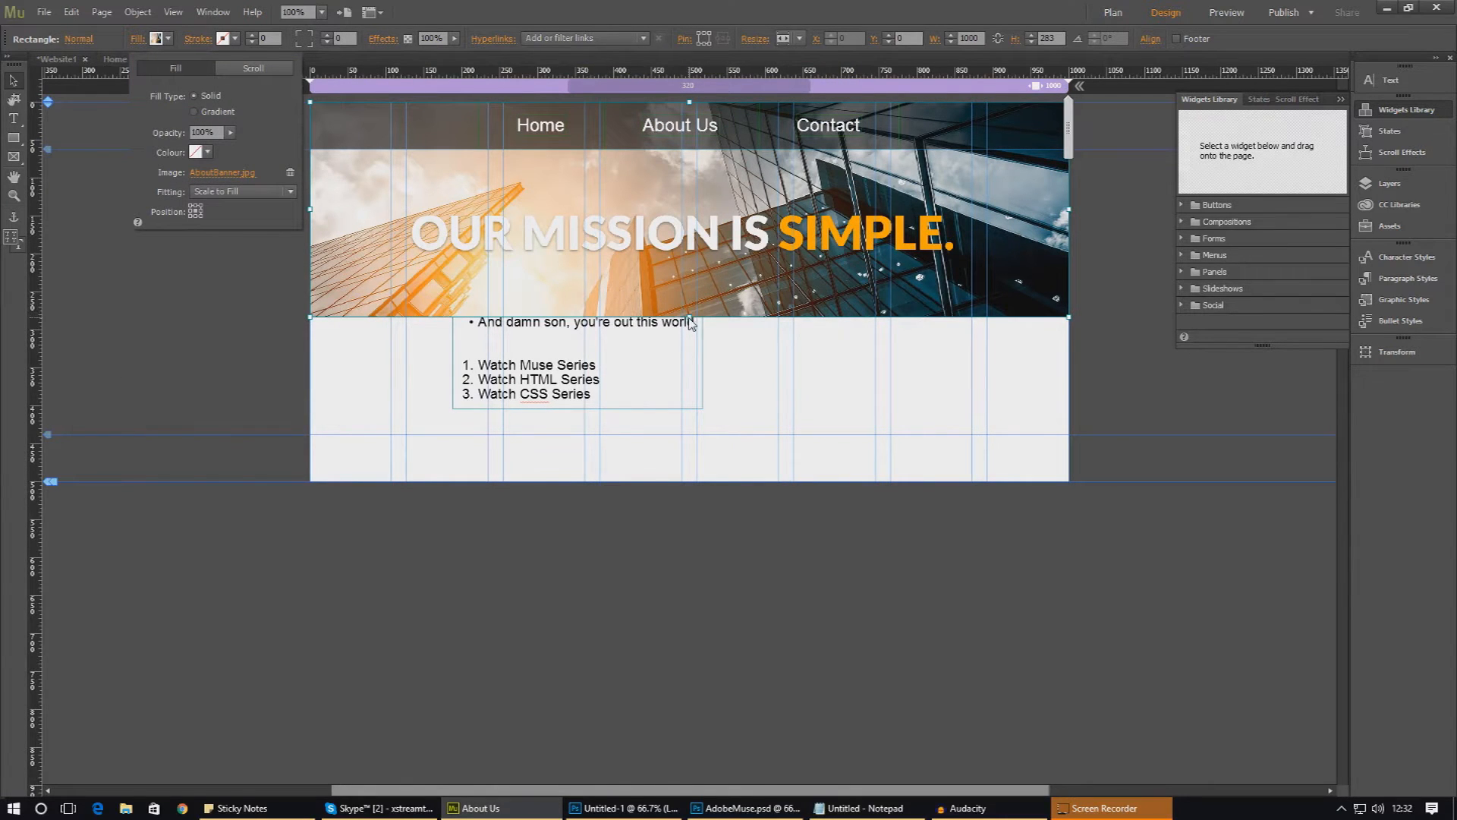
click(727, 311)
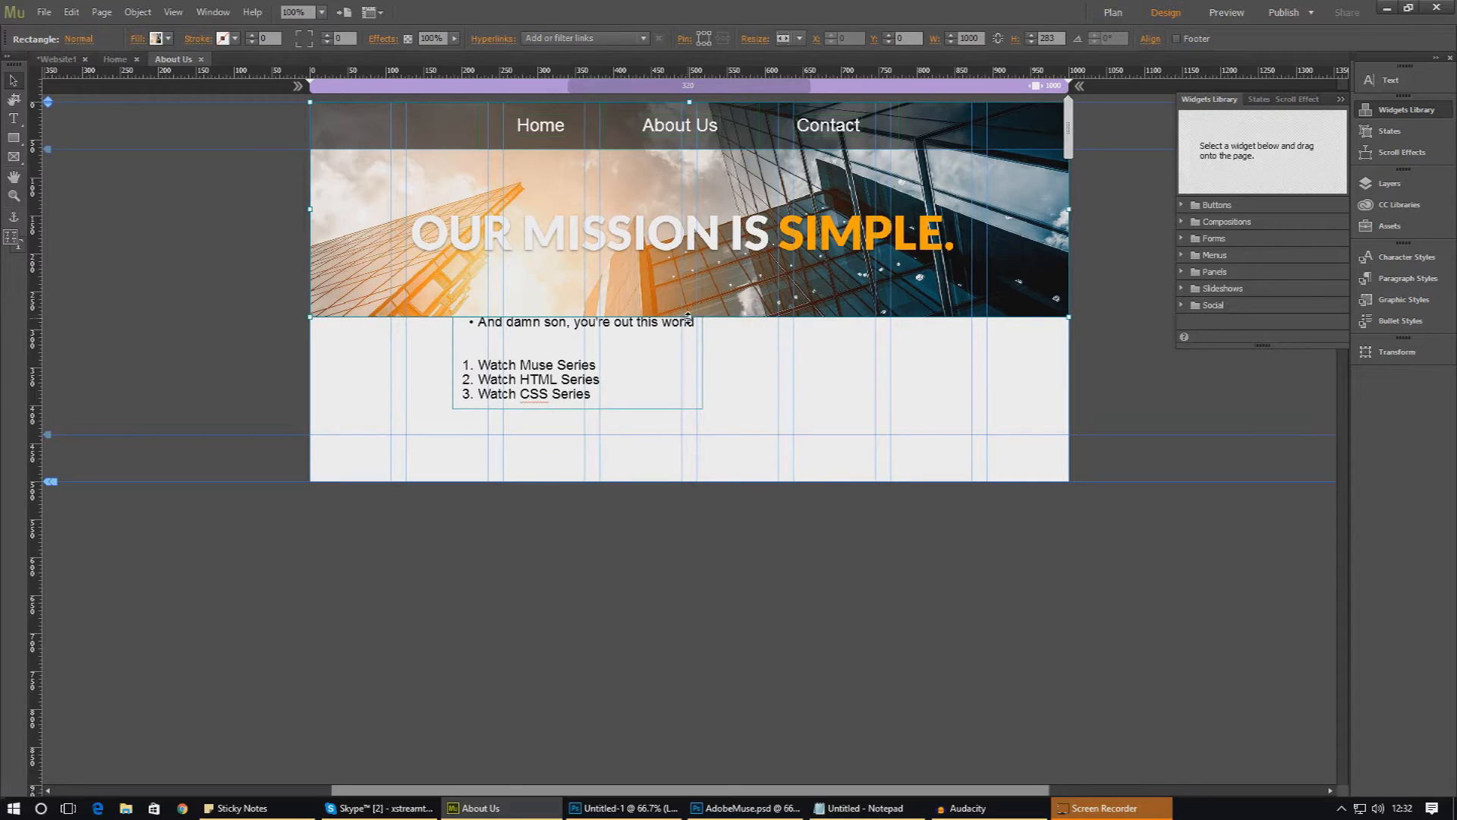
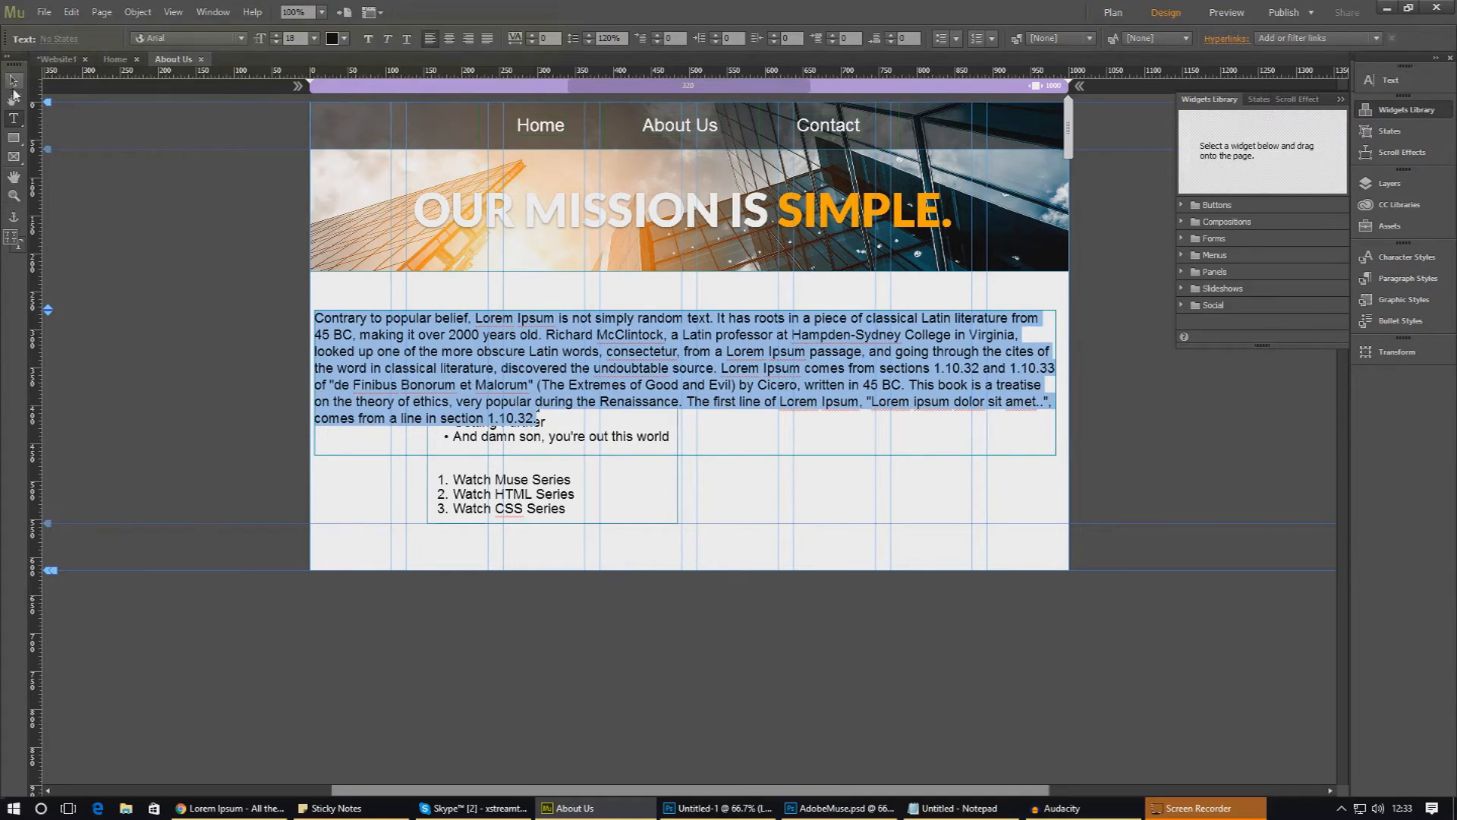
Set the selected Lorem Ipsum paragraph to Verdana with justified alignment
click(241, 38)
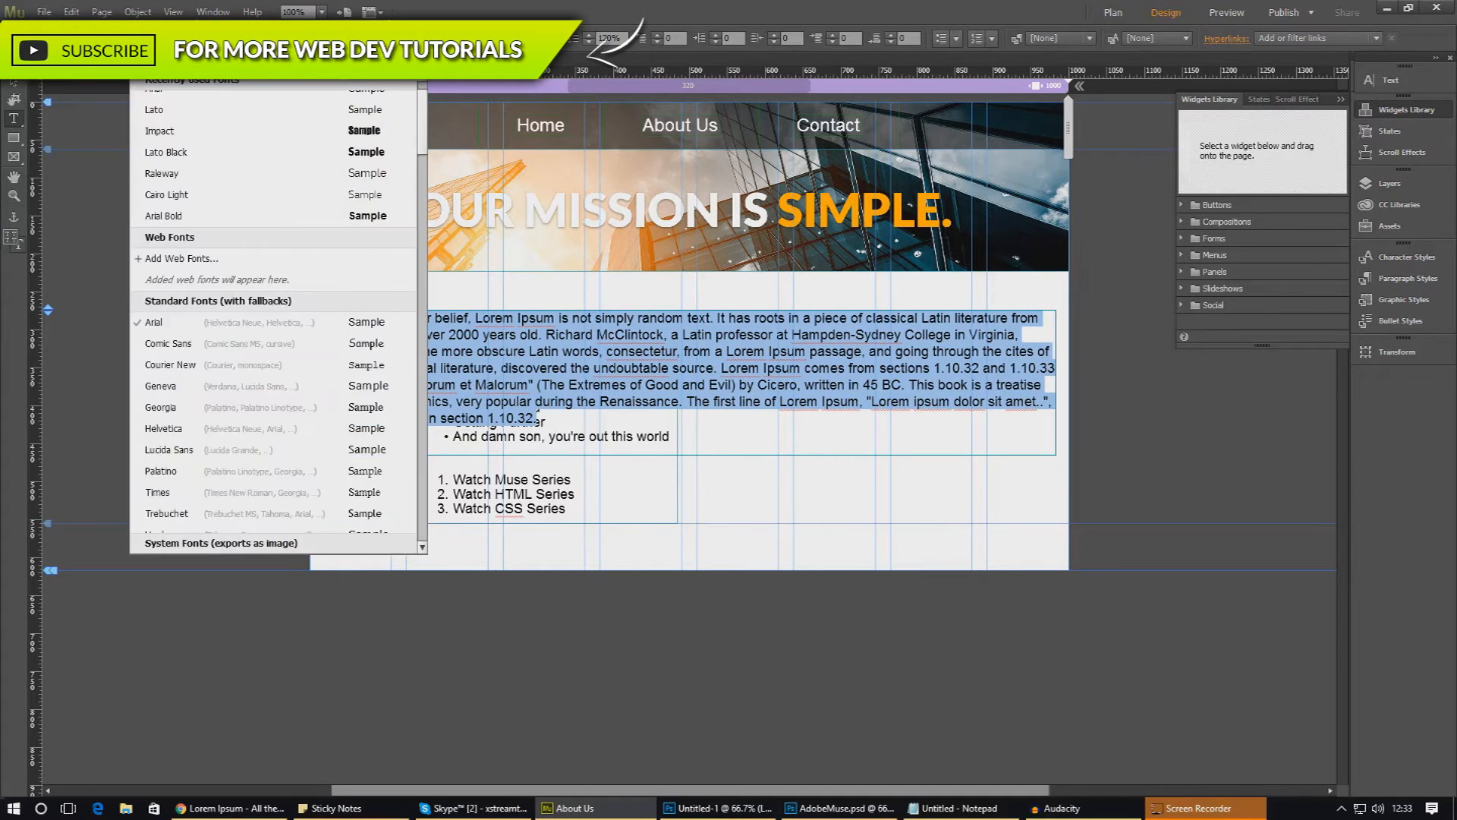
text(verdana)
click(176, 99)
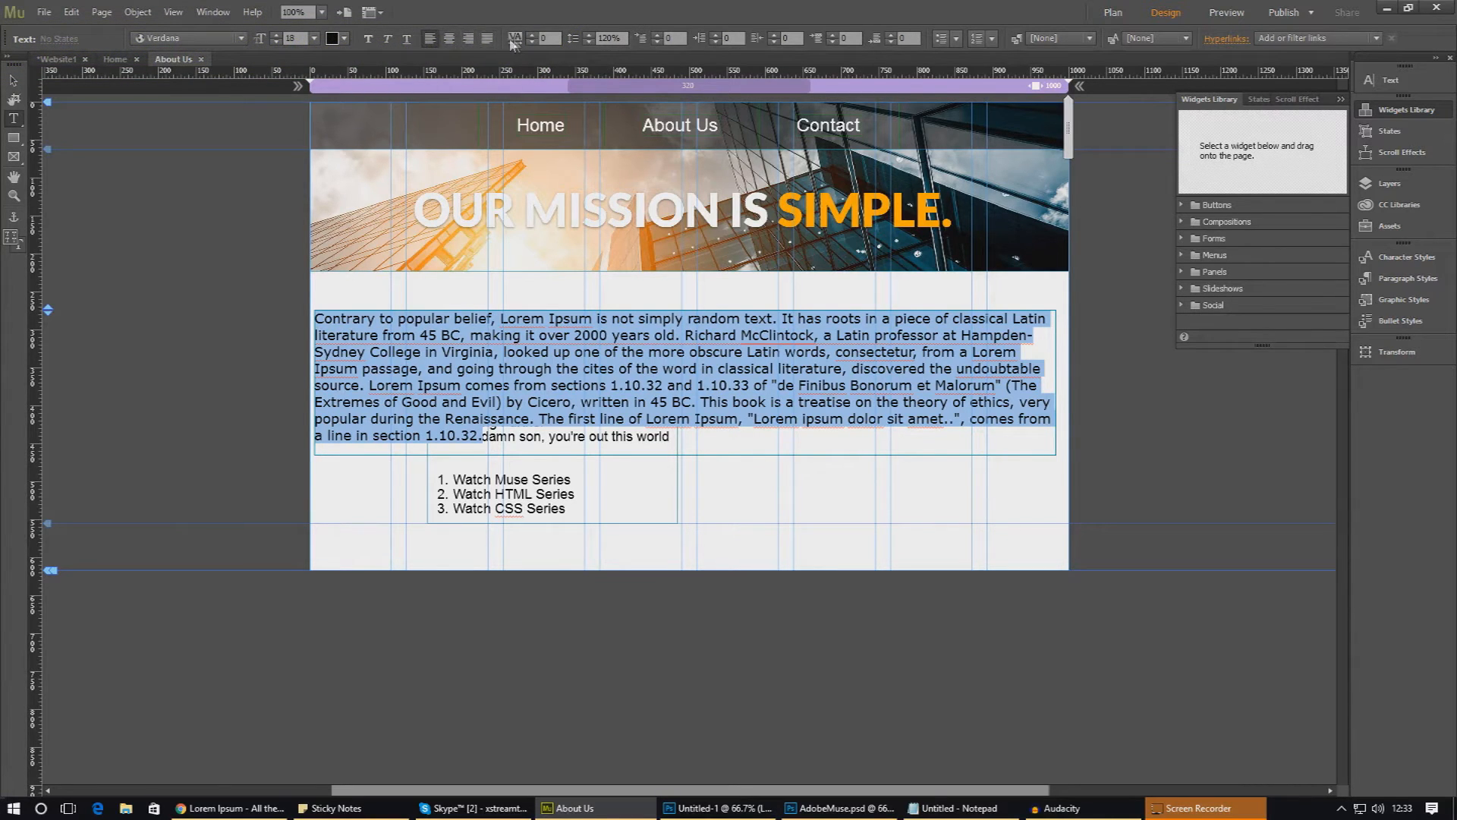
click(482, 40)
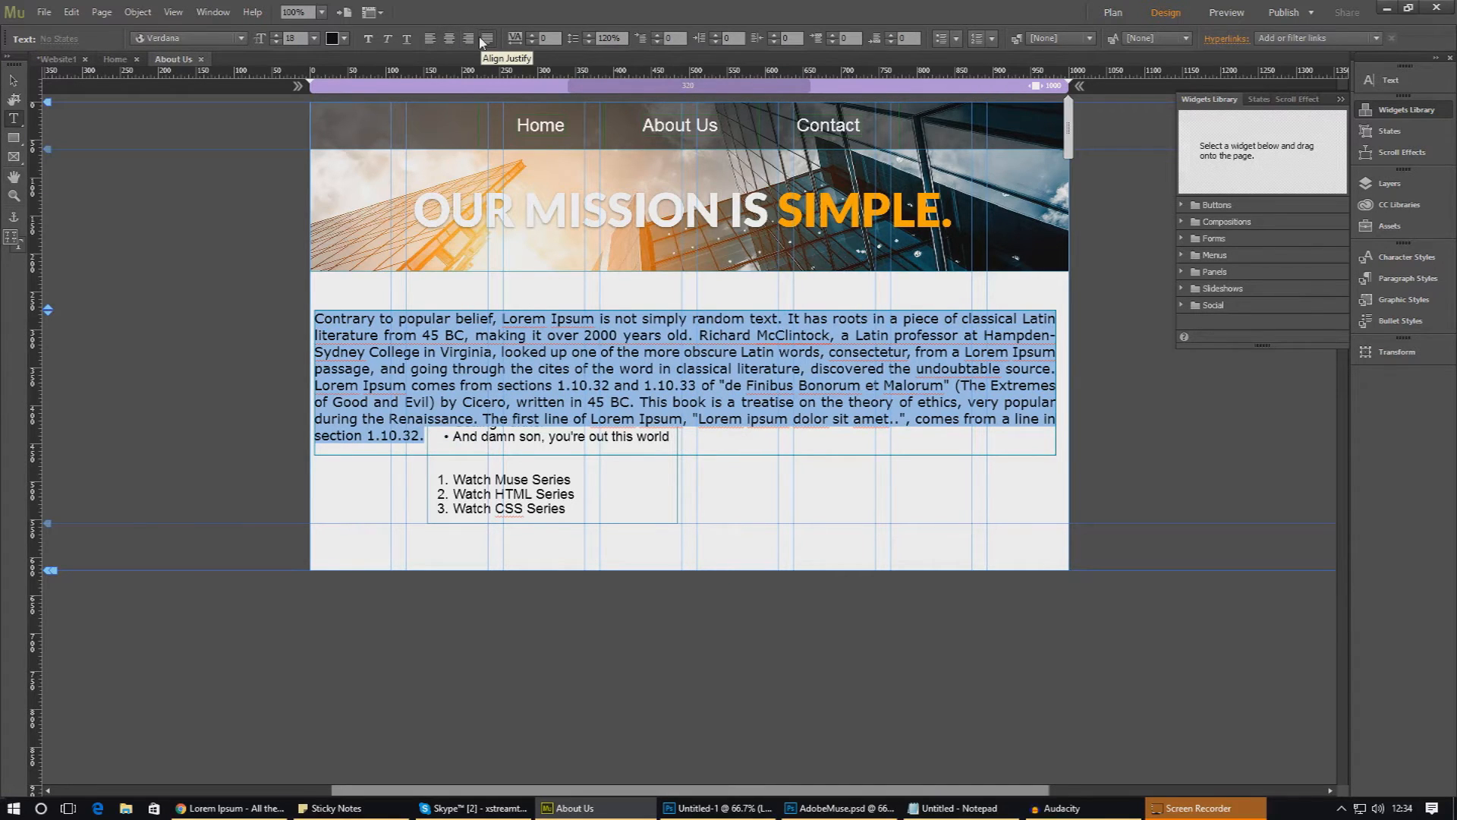
click(450, 39)
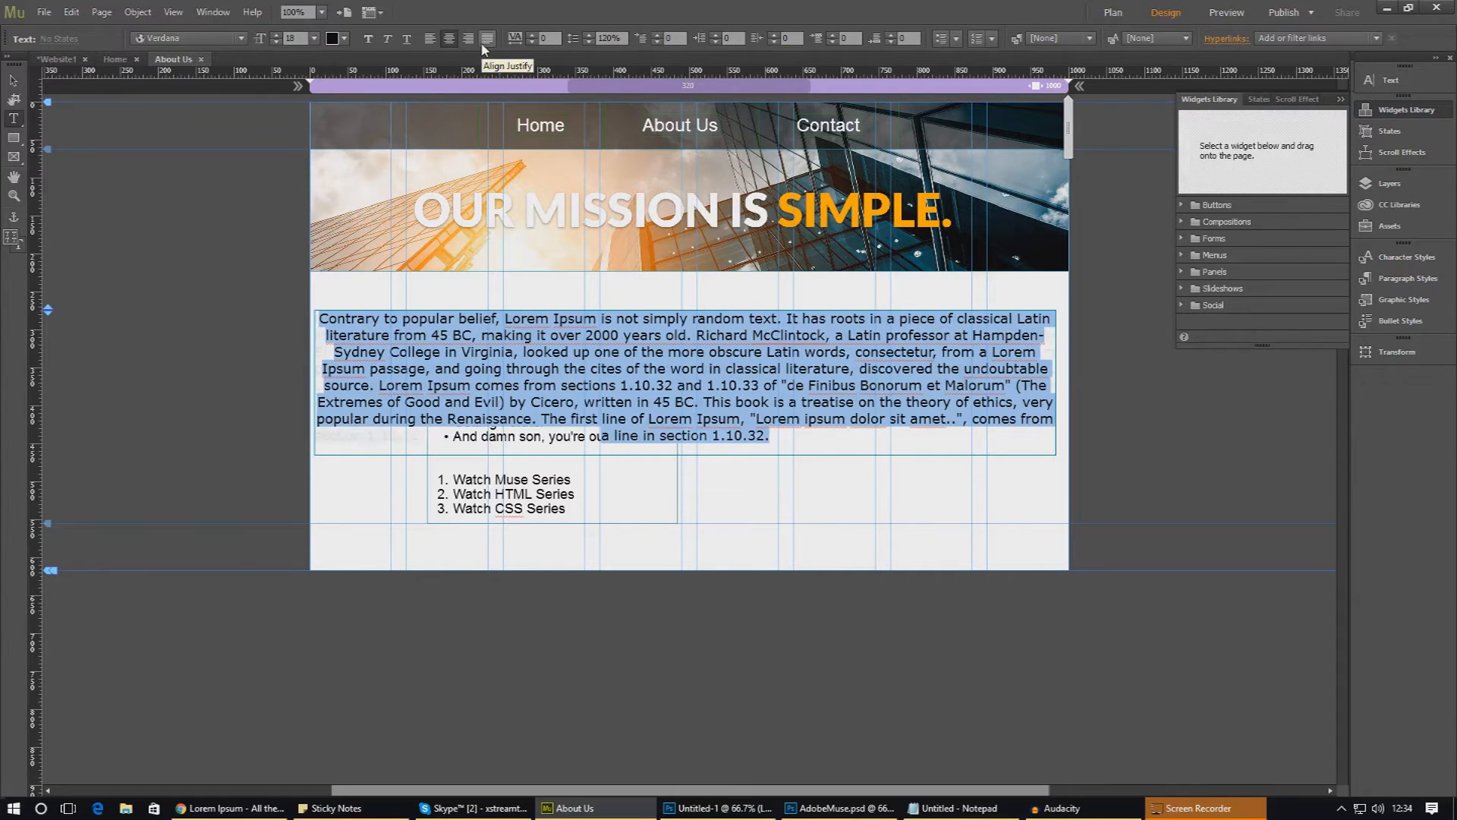
click(486, 39)
click(13, 80)
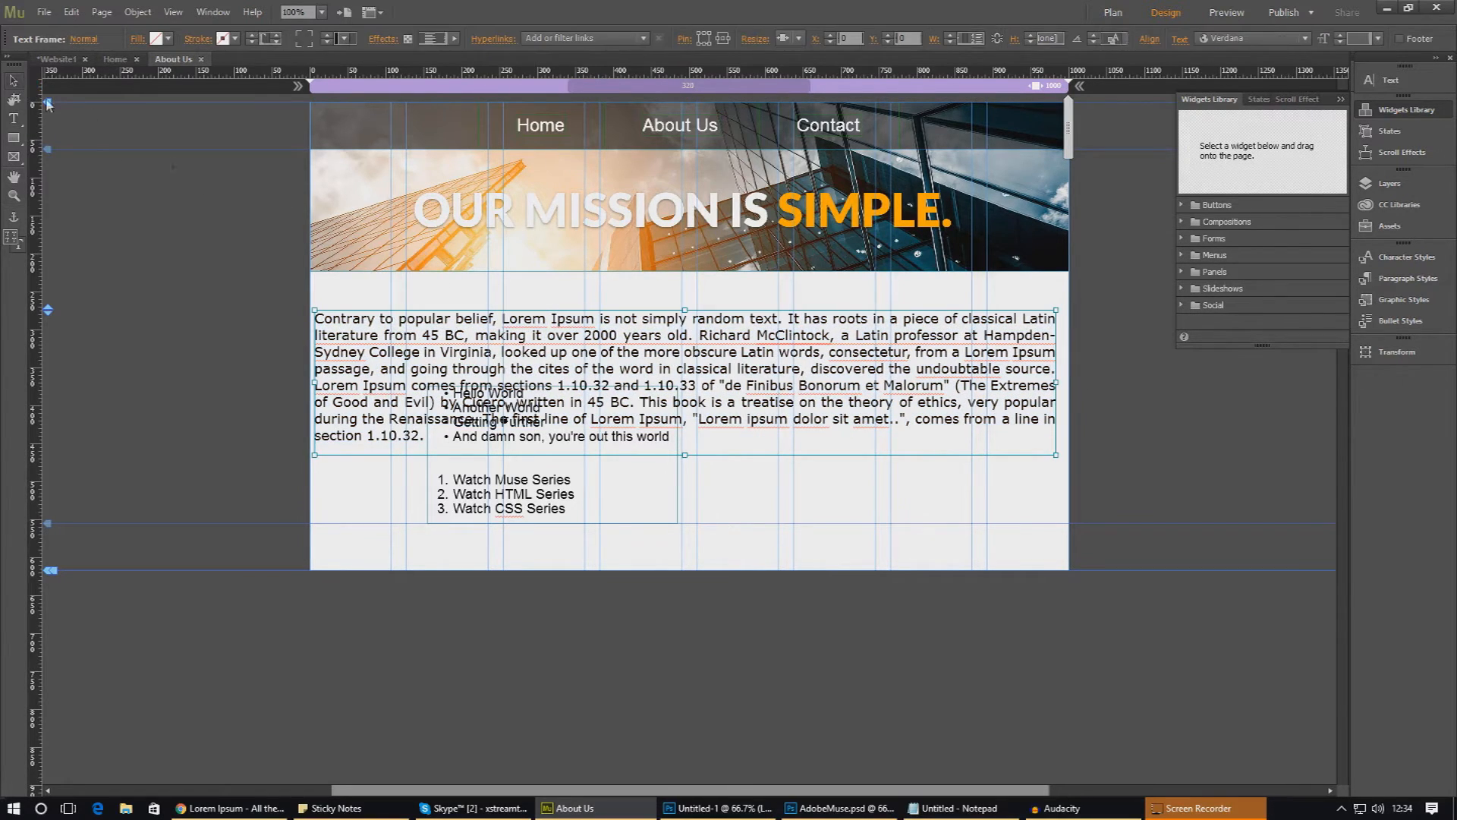
Move the bulleted and numbered lists below the paragraph, and bring the paragraph up closer to the banner
drag(589, 487, 462, 571)
drag(494, 389, 489, 365)
drag(460, 552, 459, 529)
click(677, 496)
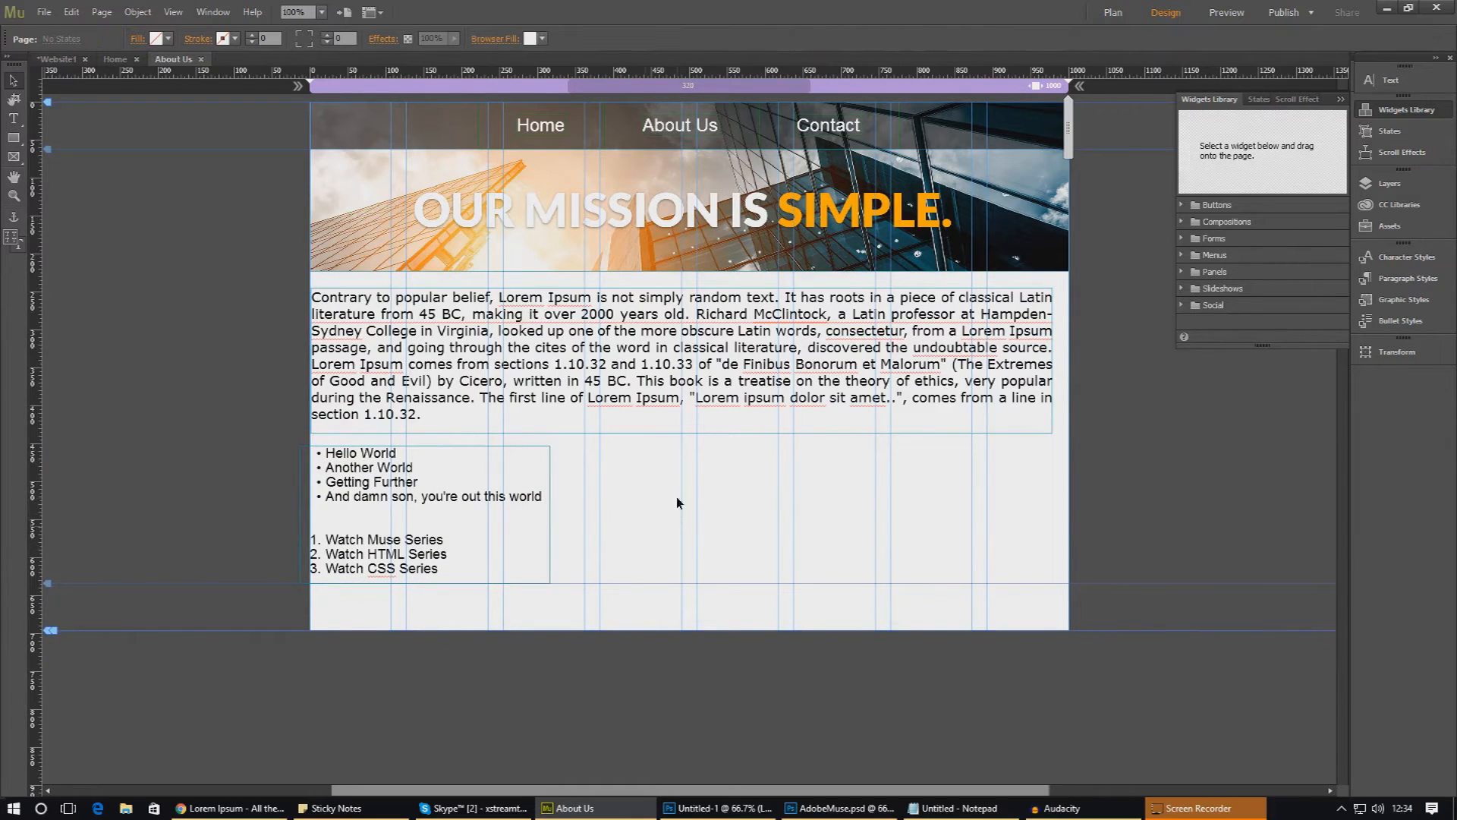
Preview the site in the browser and check how the About Us and Contact pages look
click(44, 12)
click(103, 285)
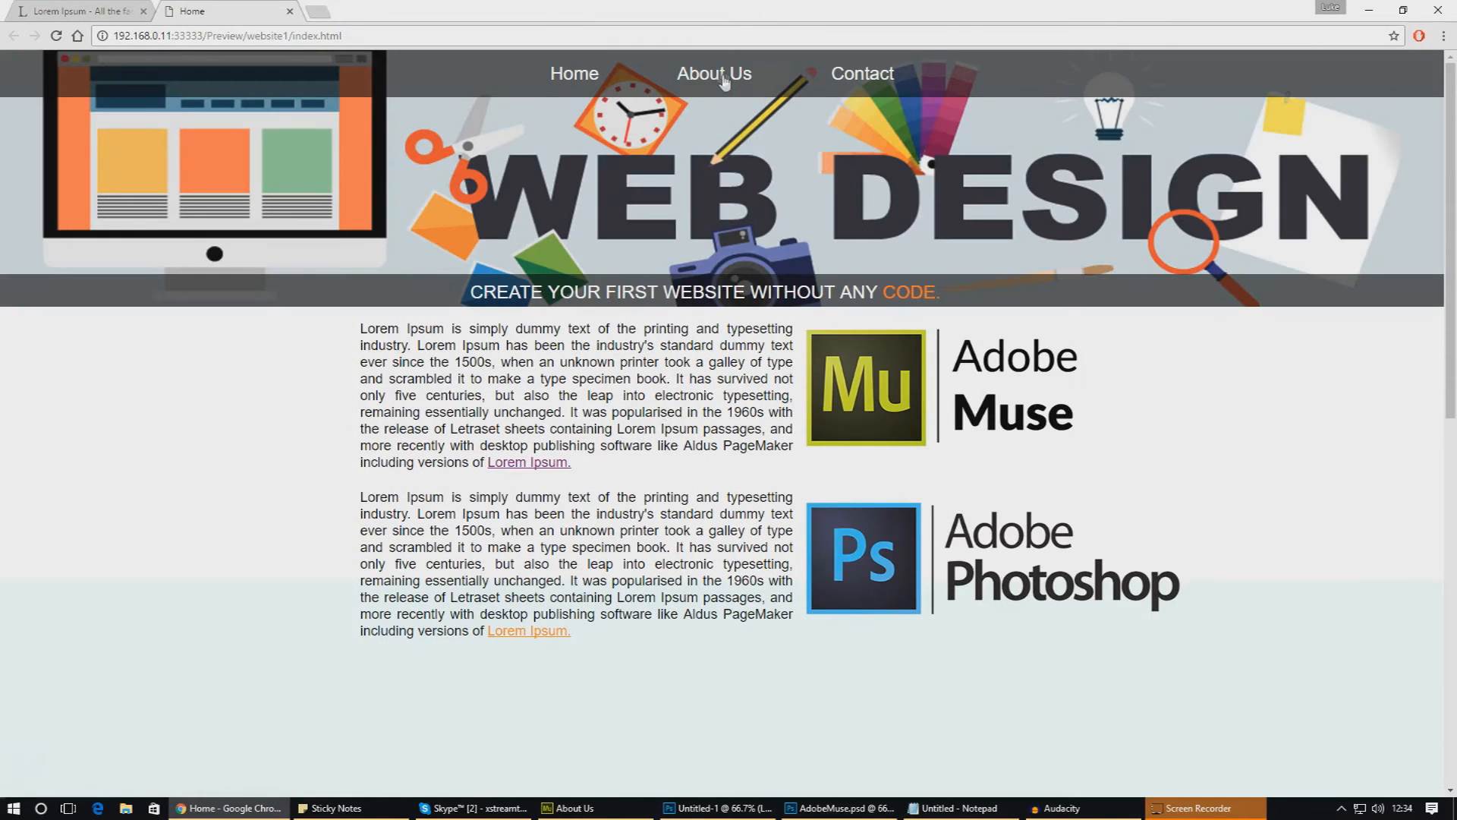
click(725, 82)
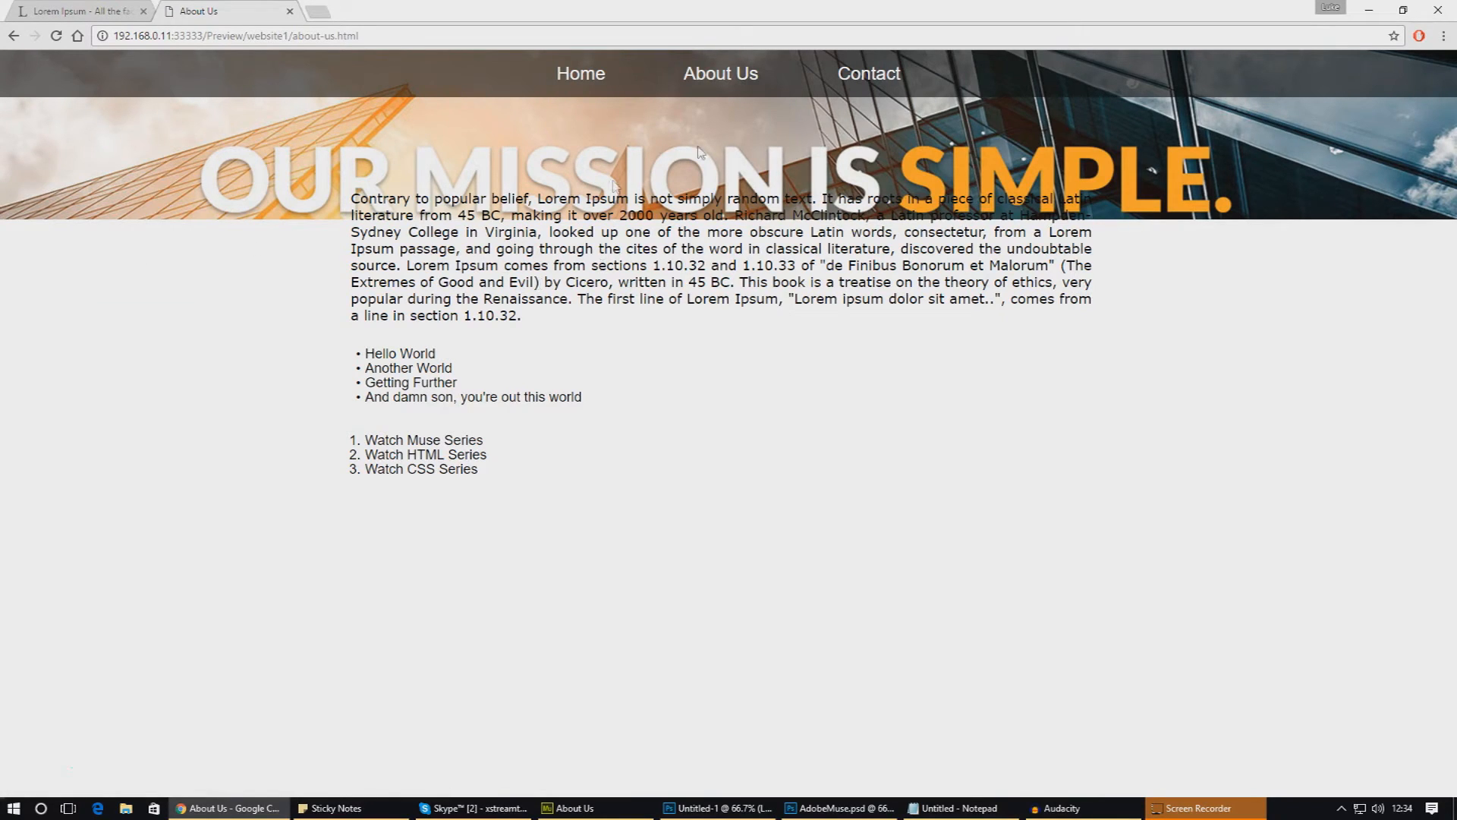
click(856, 74)
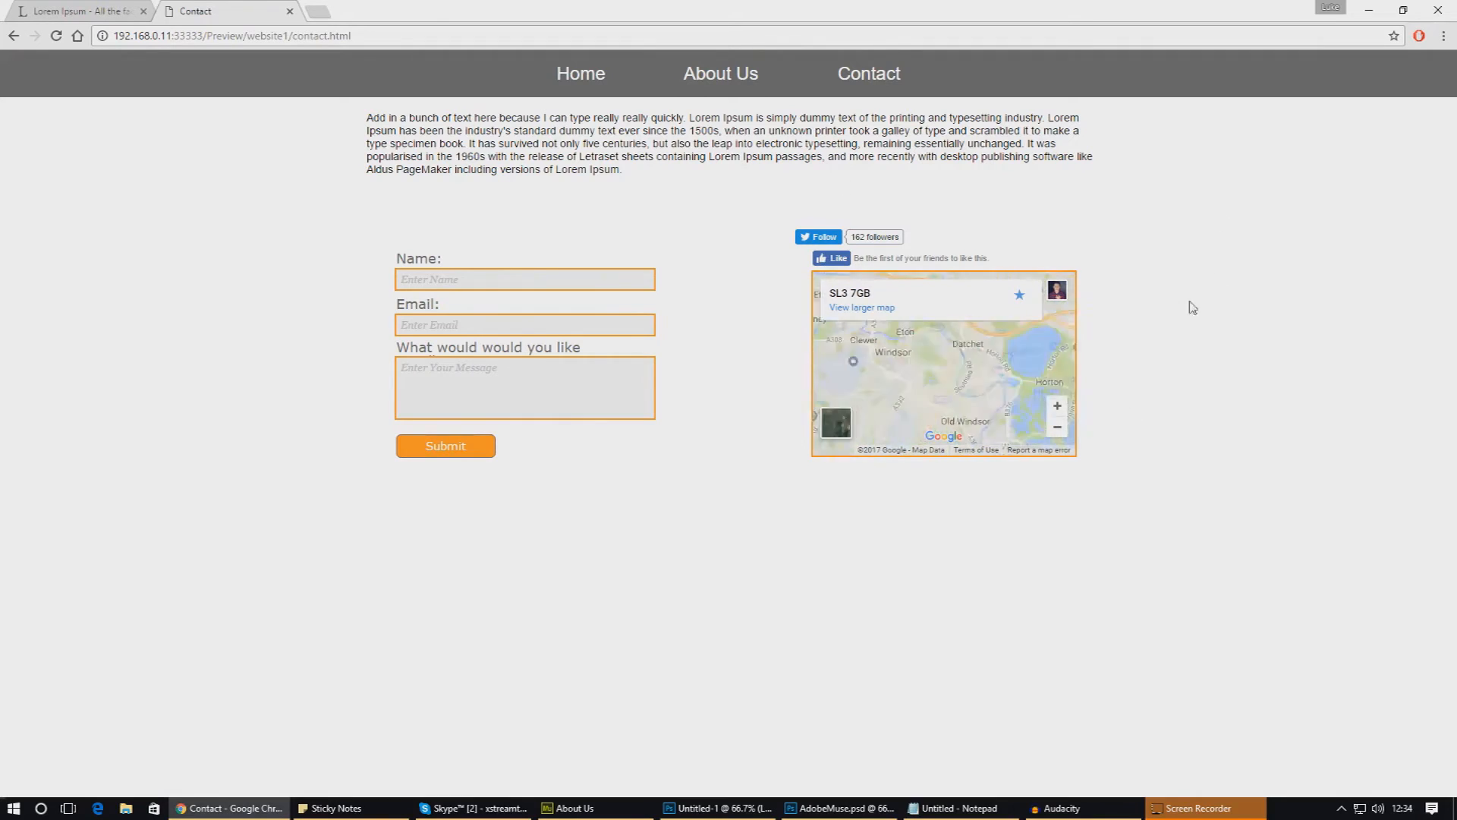
click(729, 76)
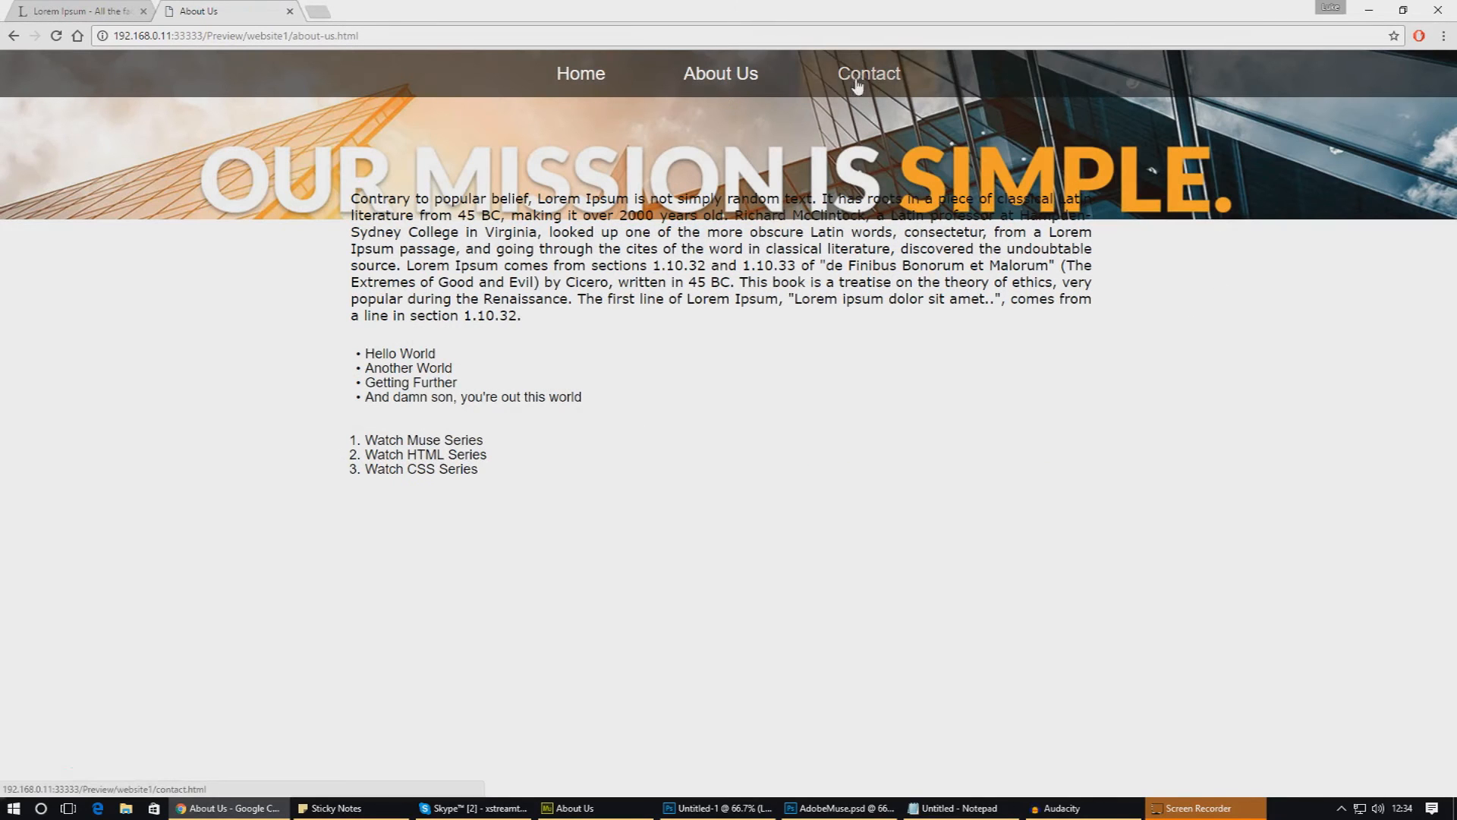
click(865, 73)
click(725, 84)
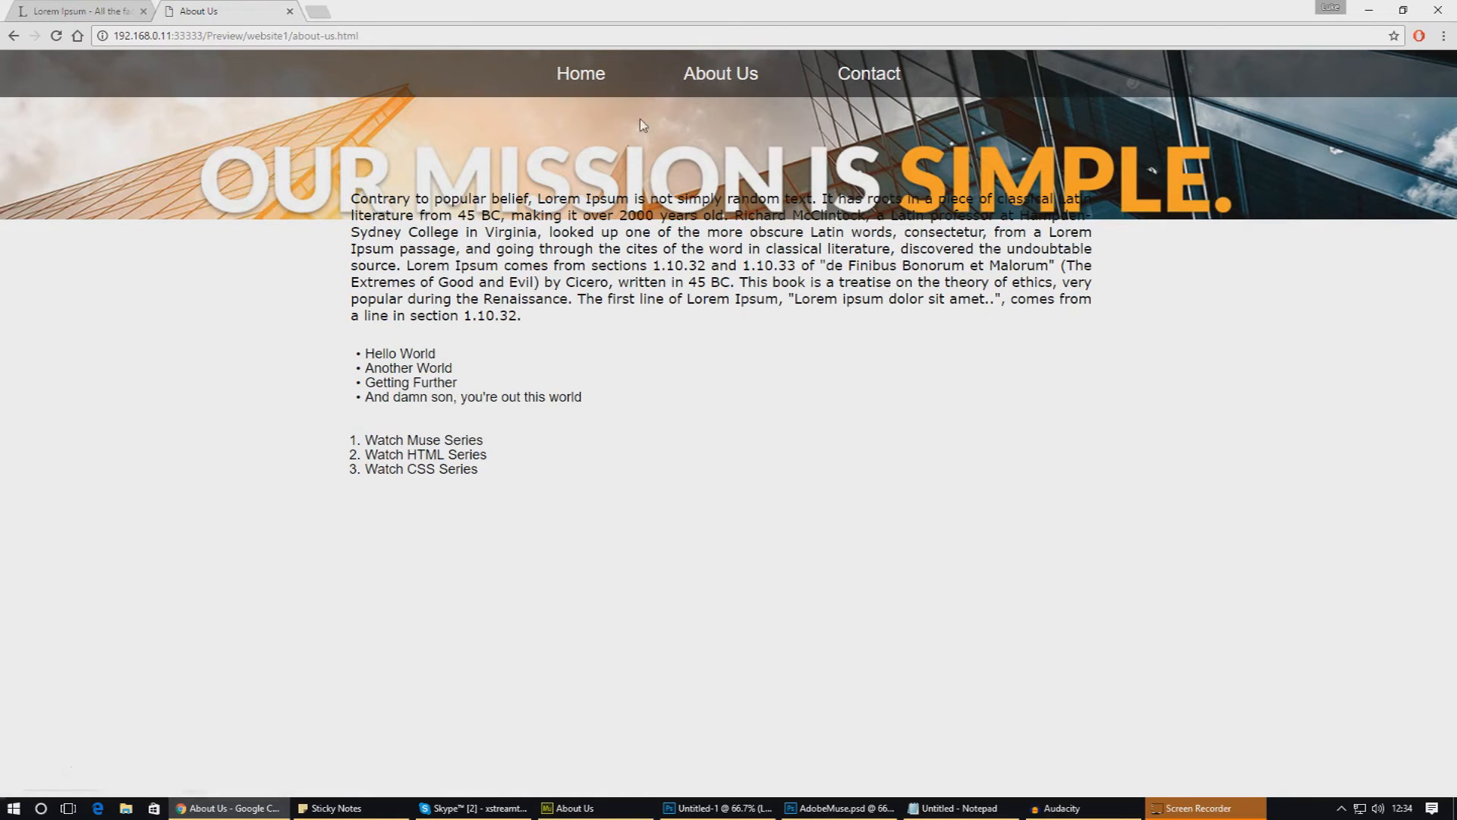
Select the banner in Muse and preview the About Us page in the browser again, closing the extra preview tab
click(630, 810)
click(719, 238)
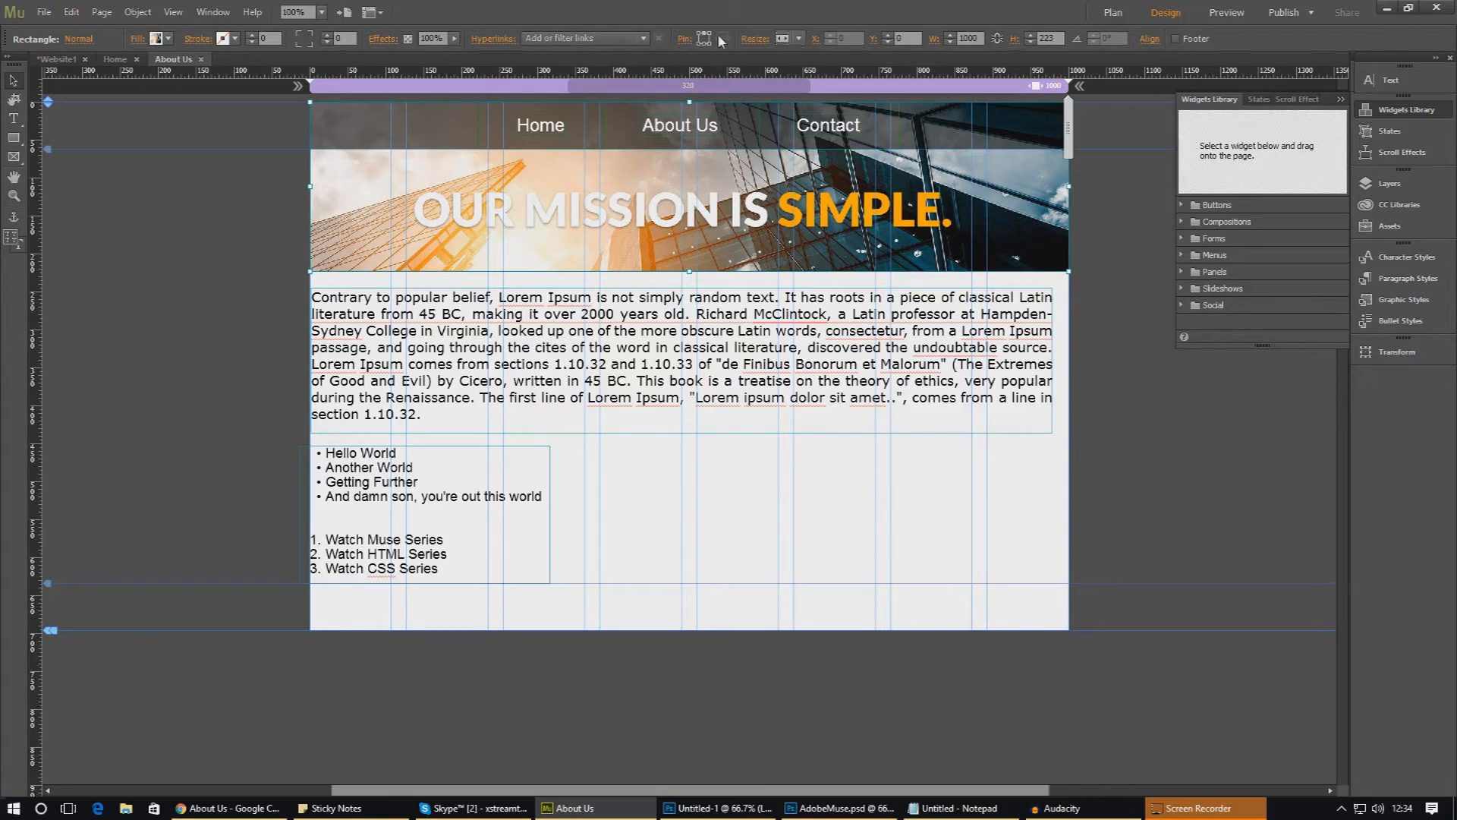
click(44, 13)
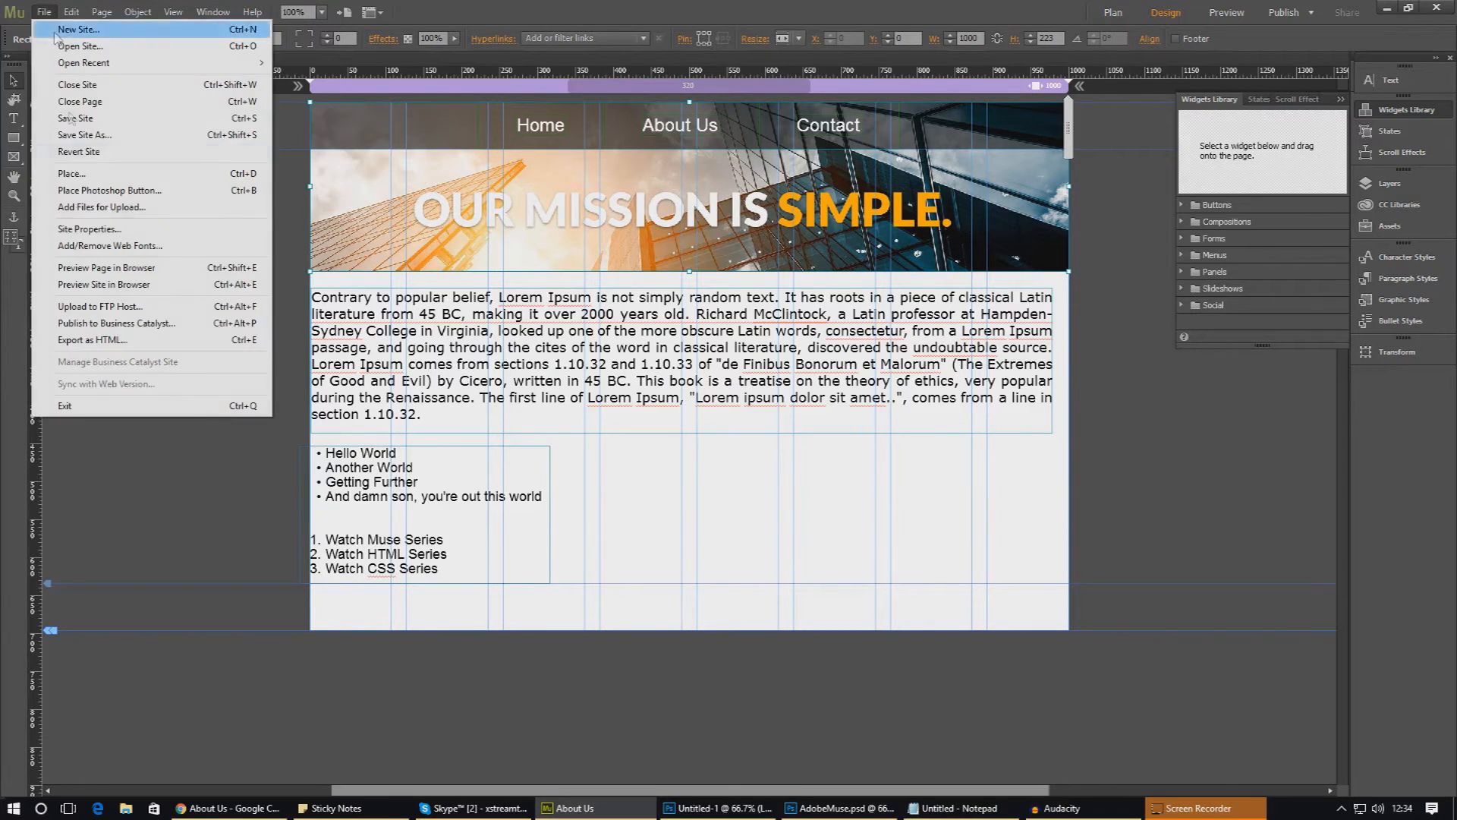
click(129, 286)
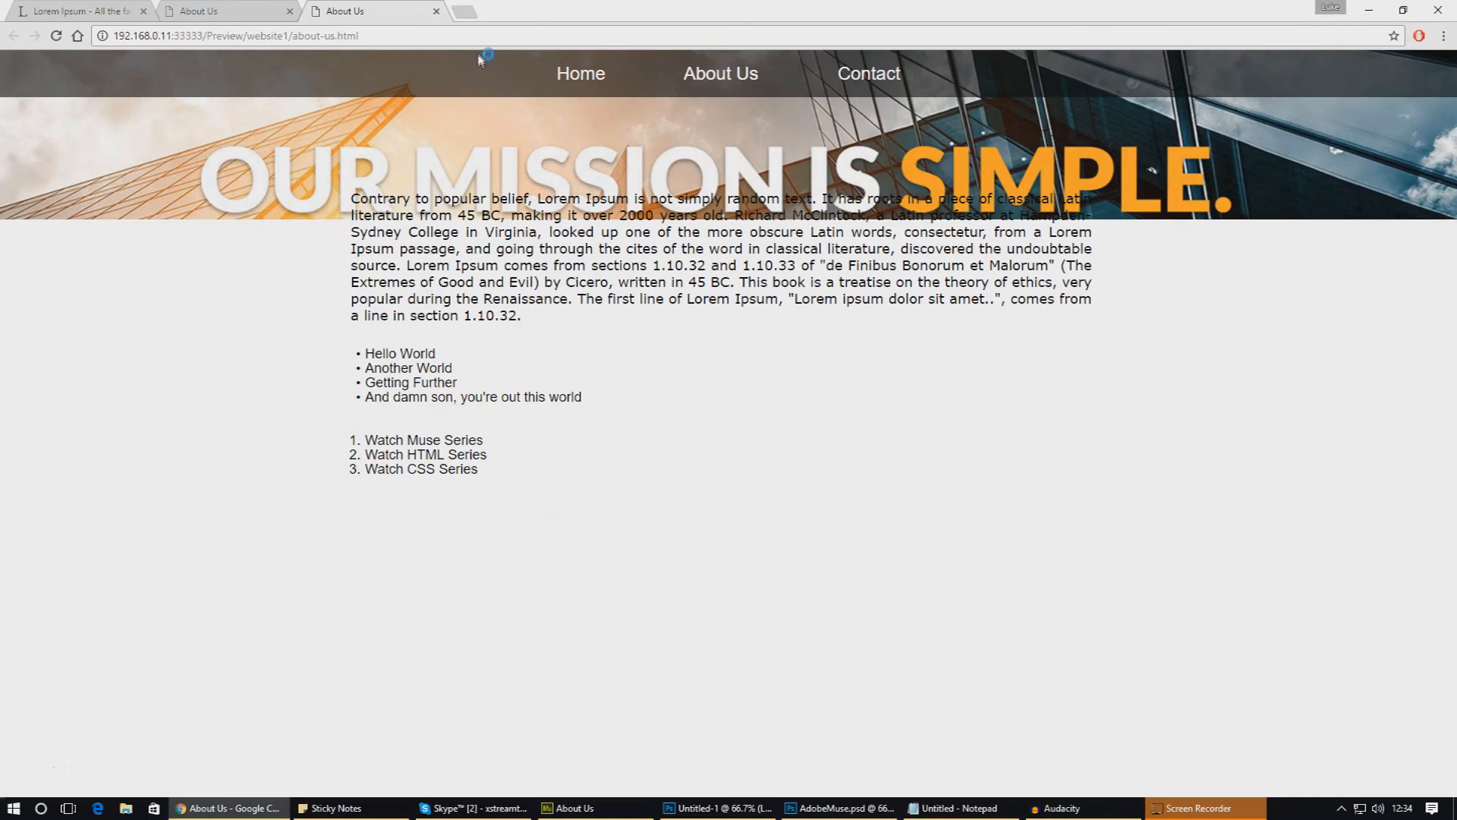
click(437, 11)
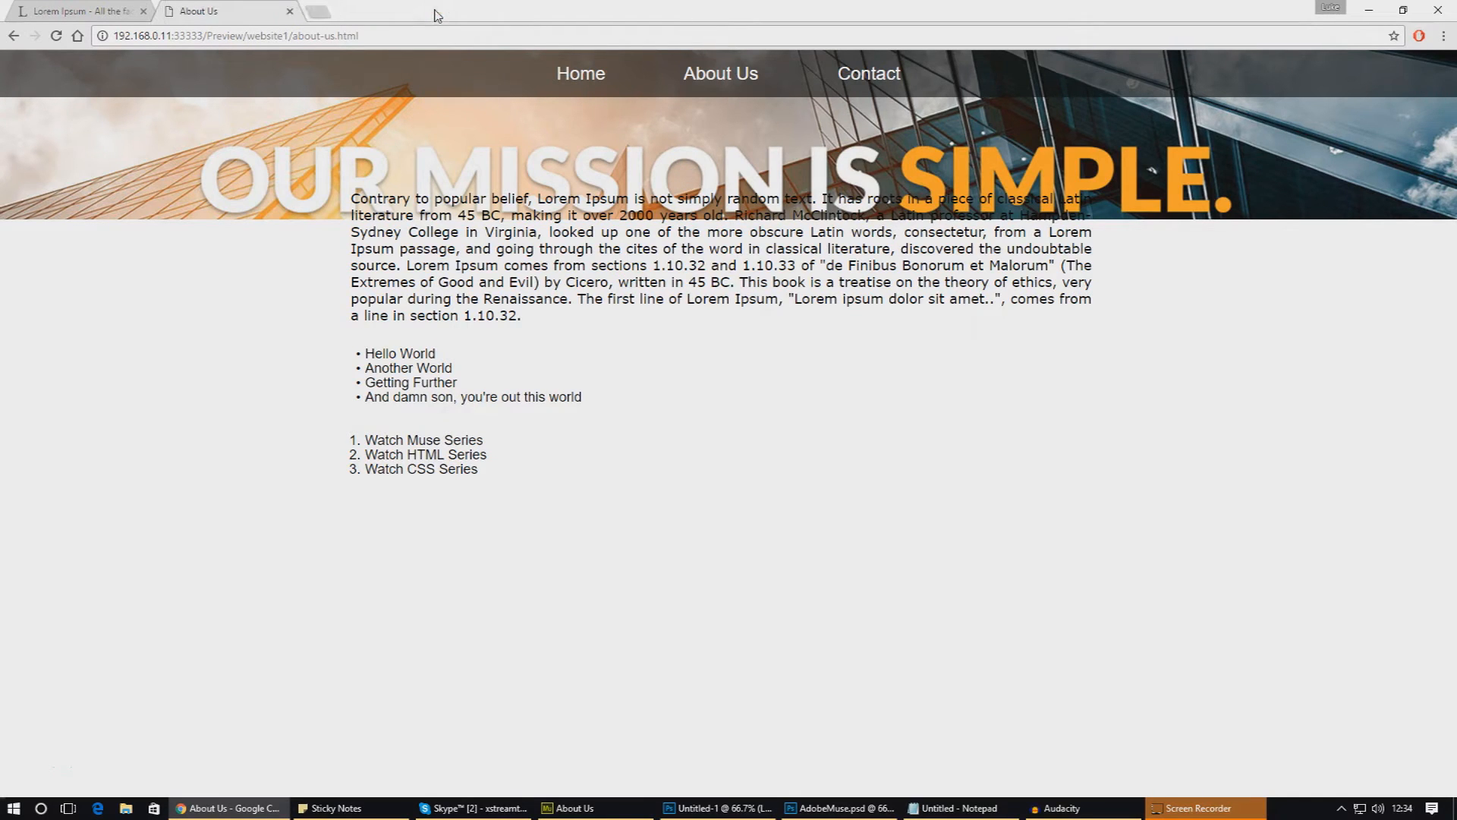
click(596, 807)
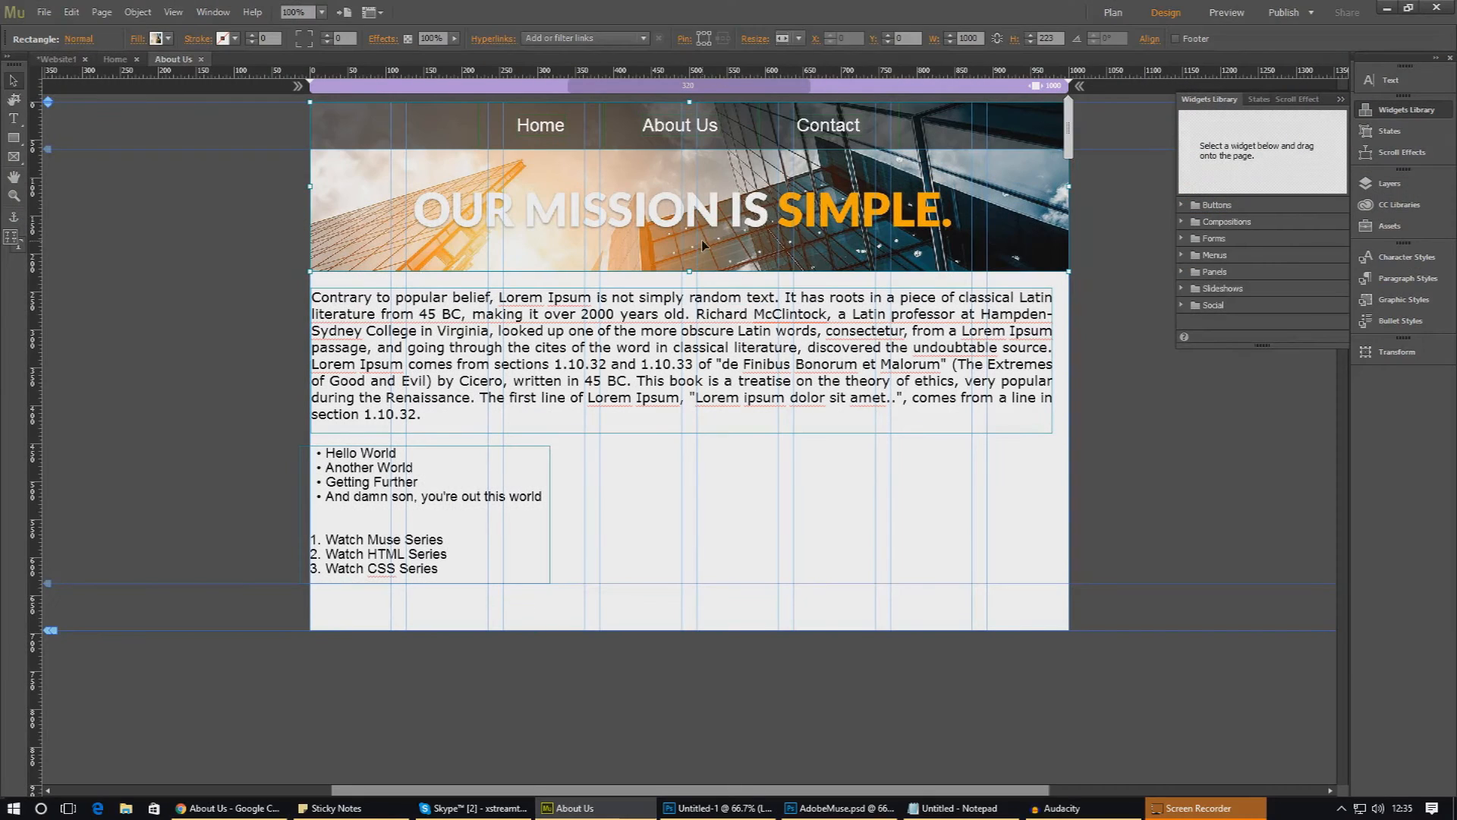
Stretch the banner rectangle to about 264 px tall and move the lists further down the page
drag(690, 272, 685, 389)
drag(408, 558, 411, 609)
Preview the About Us page with the taller banner in the browser, and return to Muse
click(47, 12)
click(121, 268)
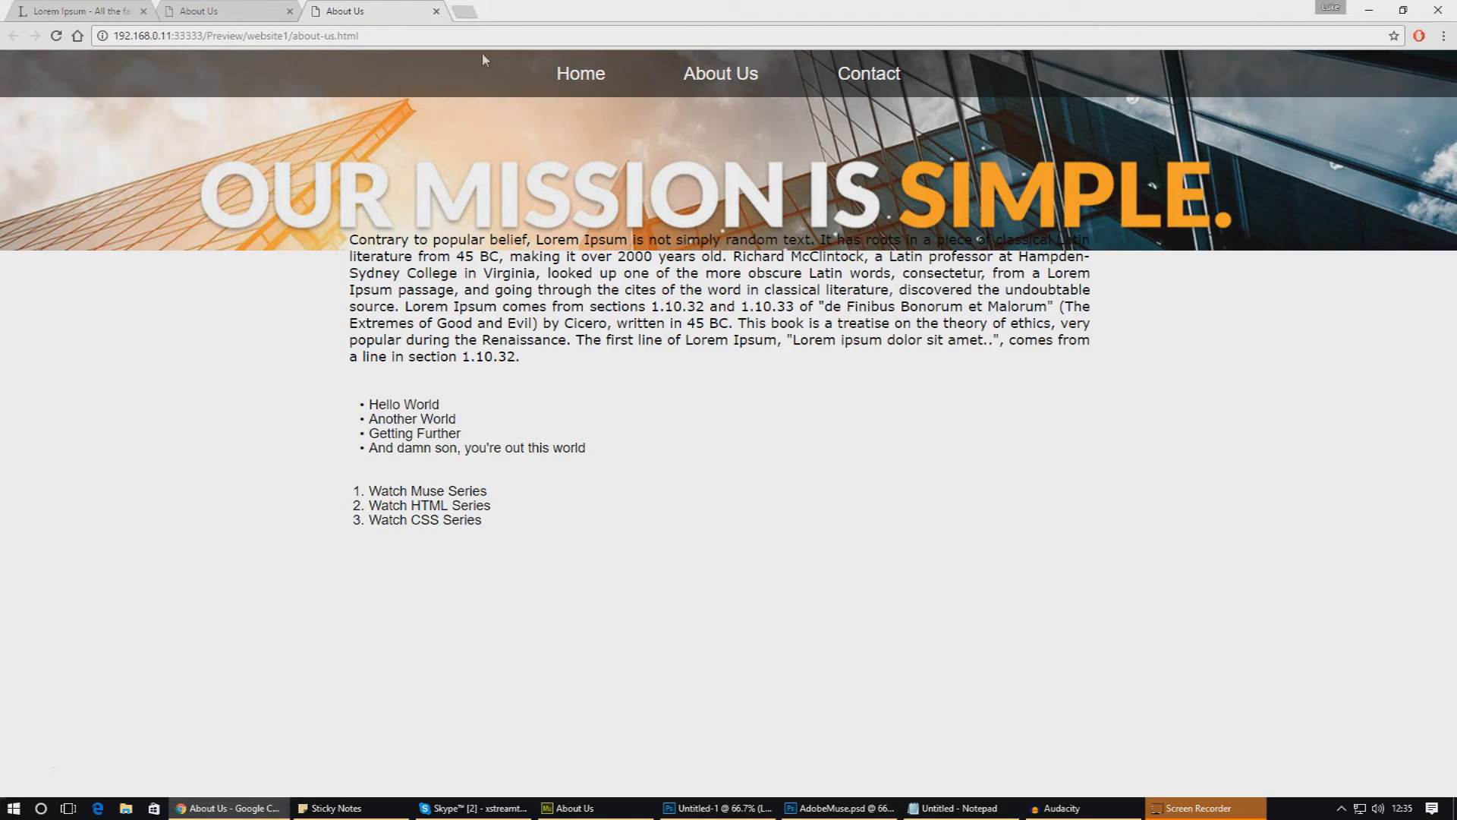
click(586, 811)
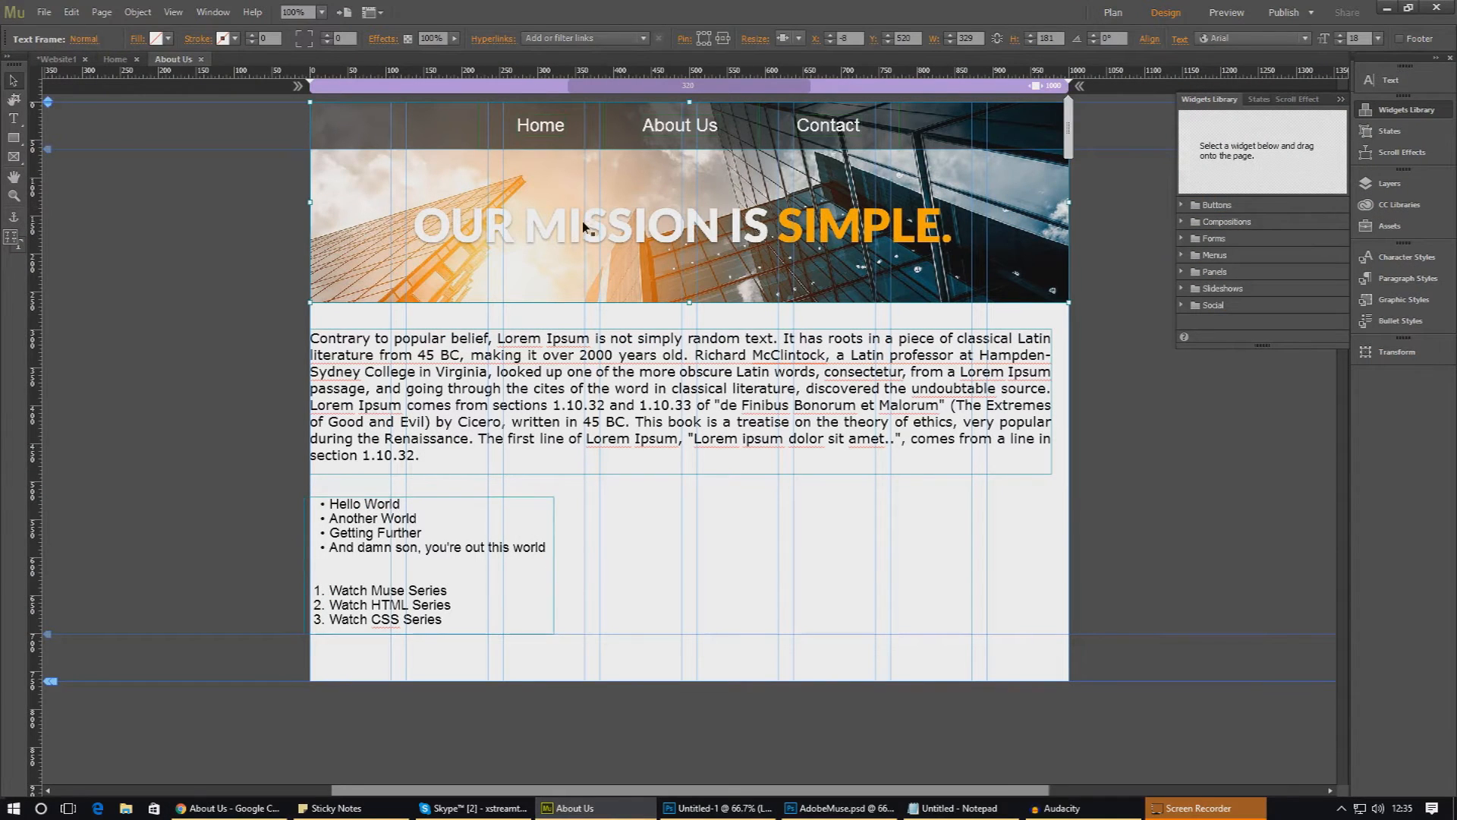
Set the banner rectangle's fill image fitting to Scale to Fit
click(139, 39)
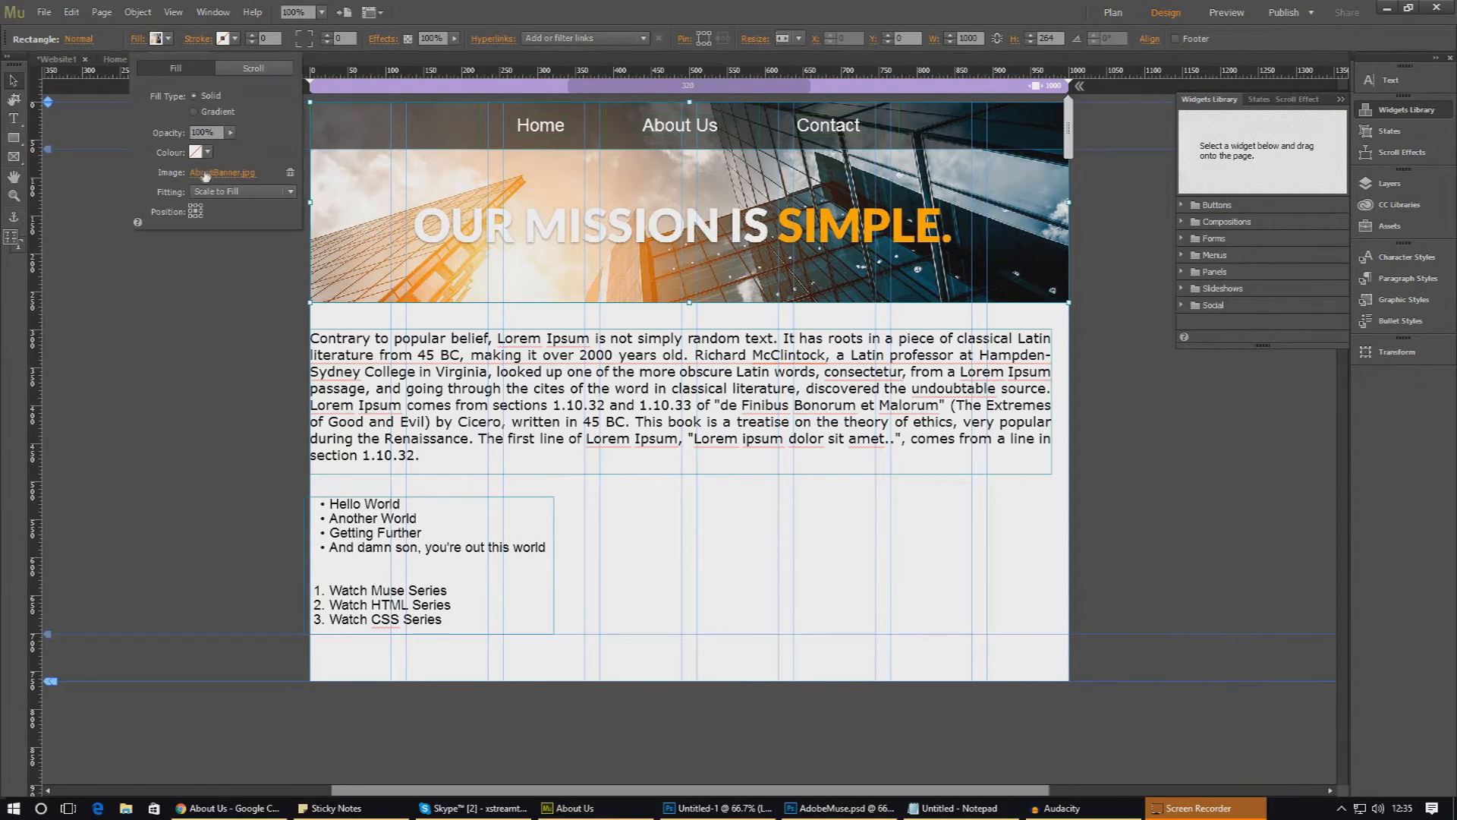
click(208, 194)
click(253, 226)
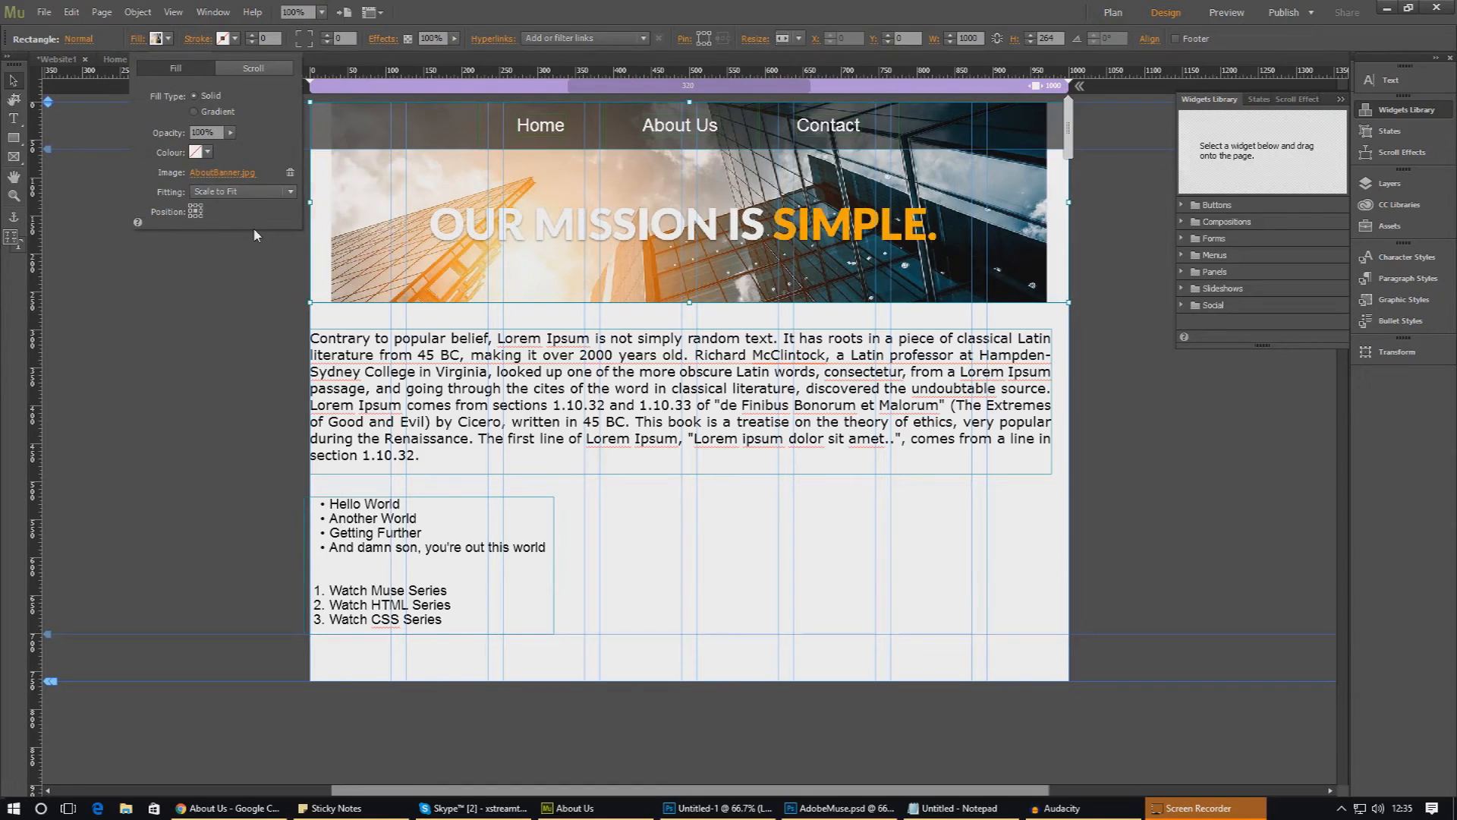
Try Original Size fitting for the banner's fill image and switch it back to Scale to Fit
click(227, 194)
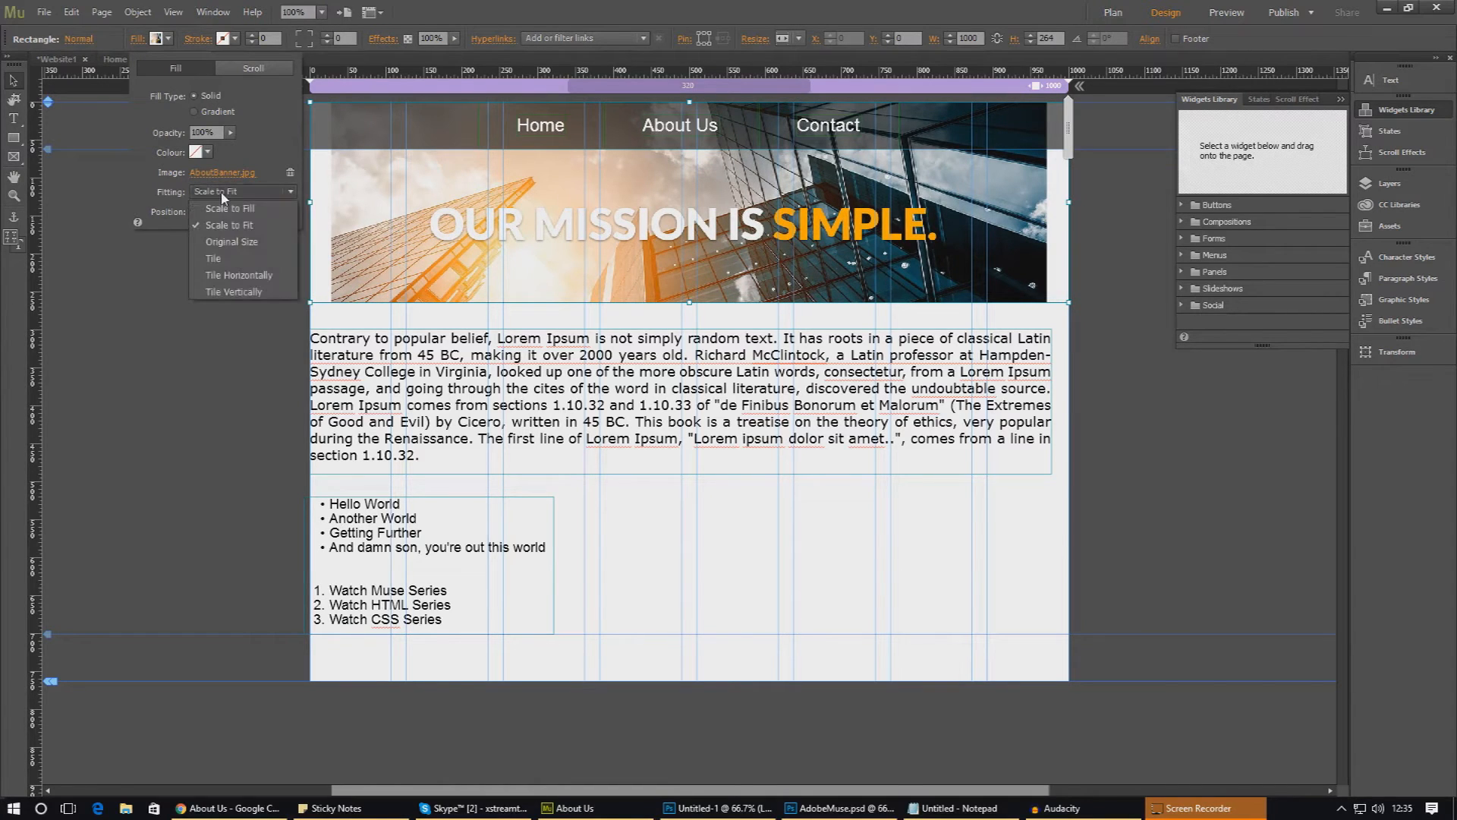
click(254, 241)
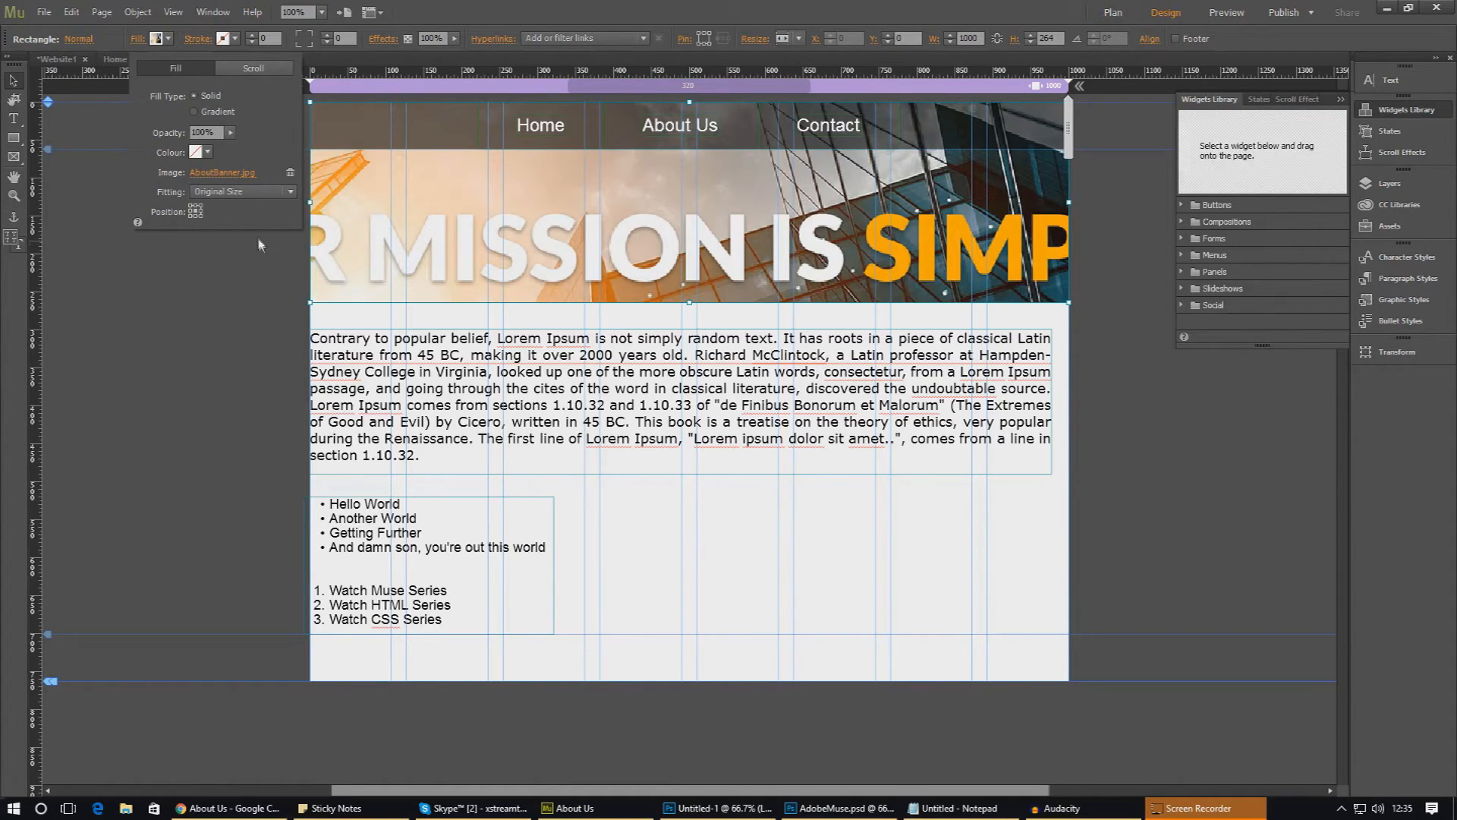
click(251, 195)
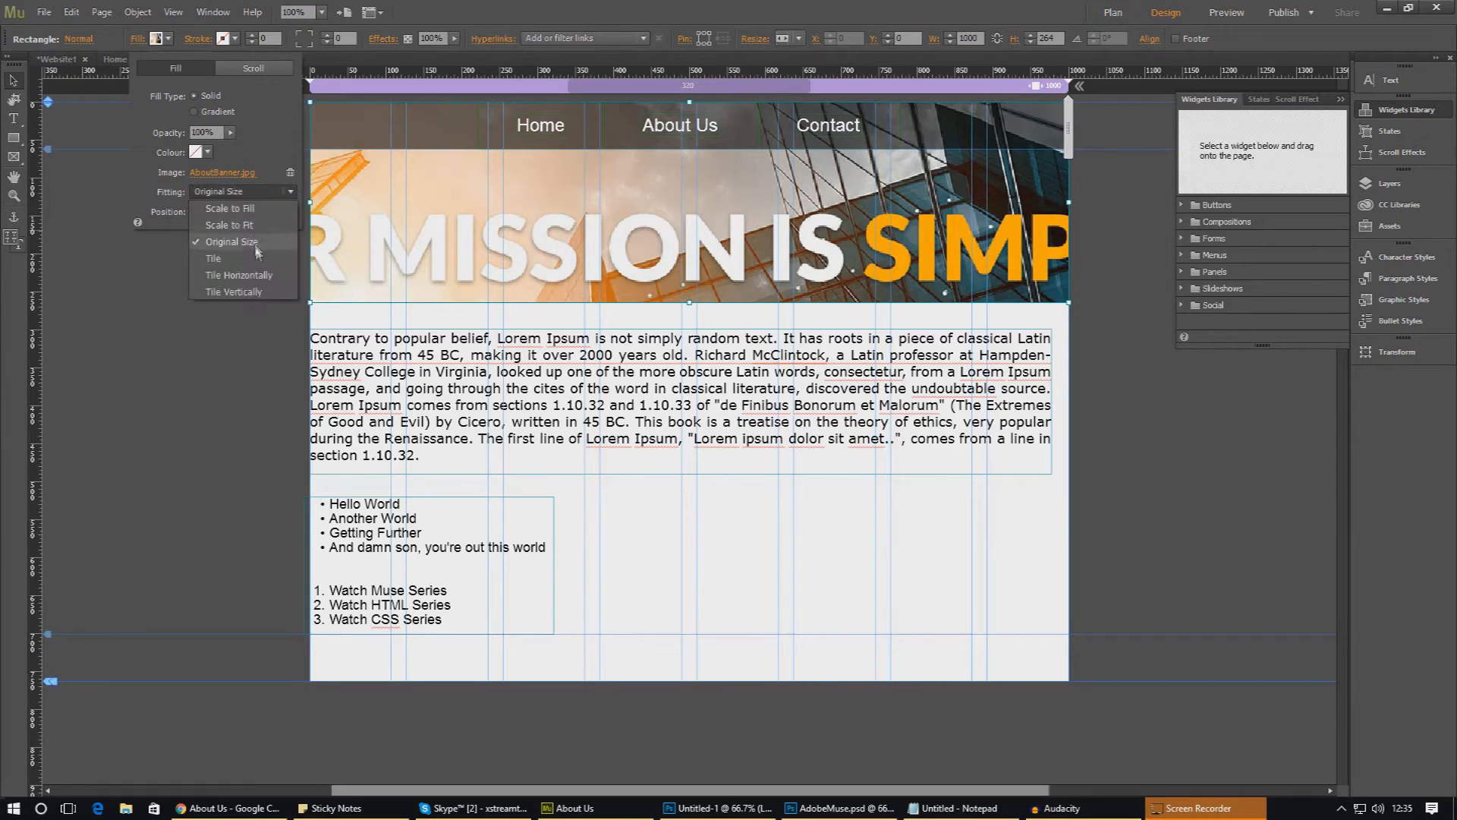
click(244, 225)
Preview the About Us page in the browser, close that preview tab, check the banner in Photoshop, and return to Muse
click(50, 16)
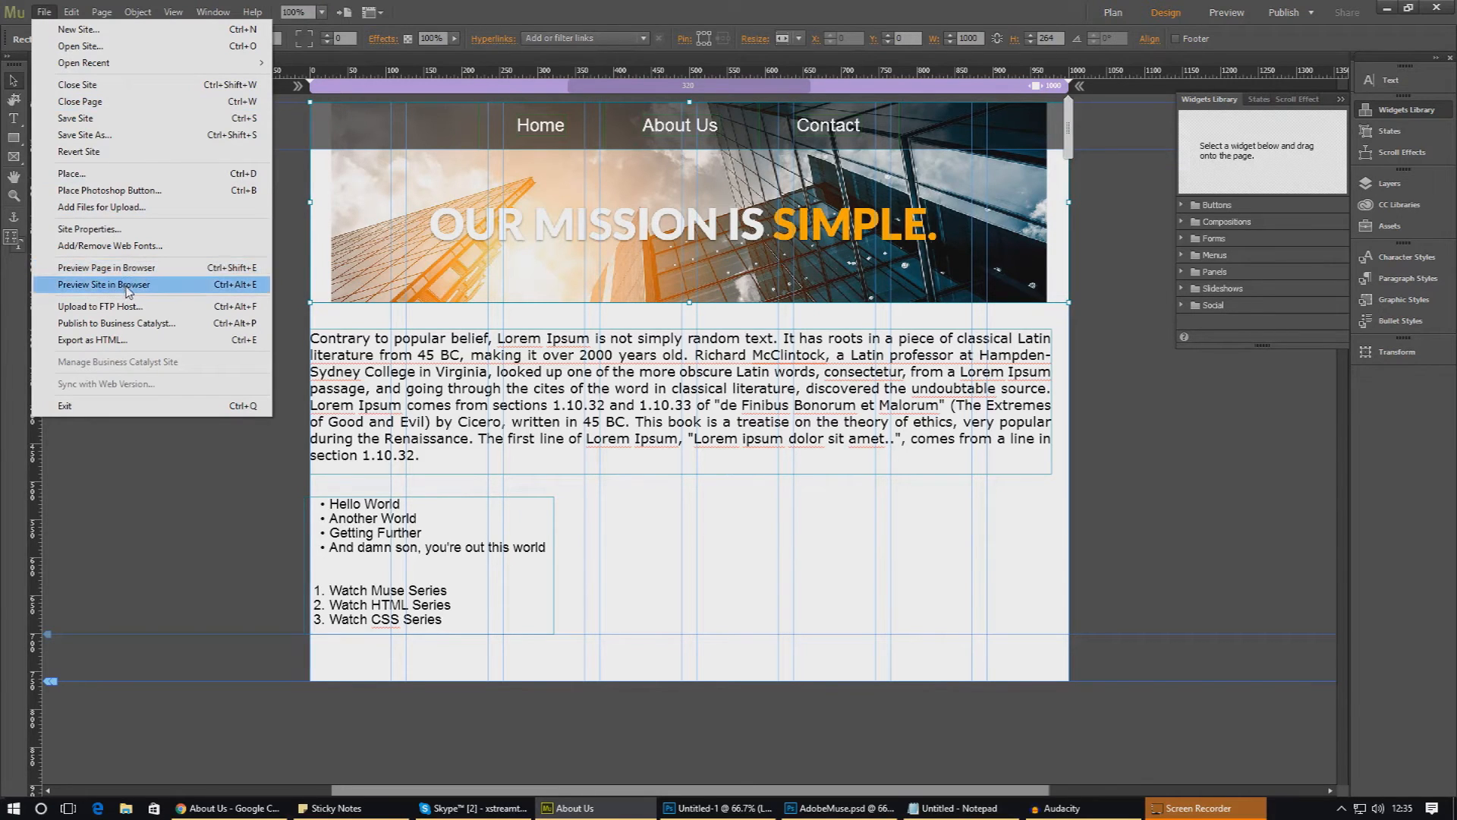
click(114, 268)
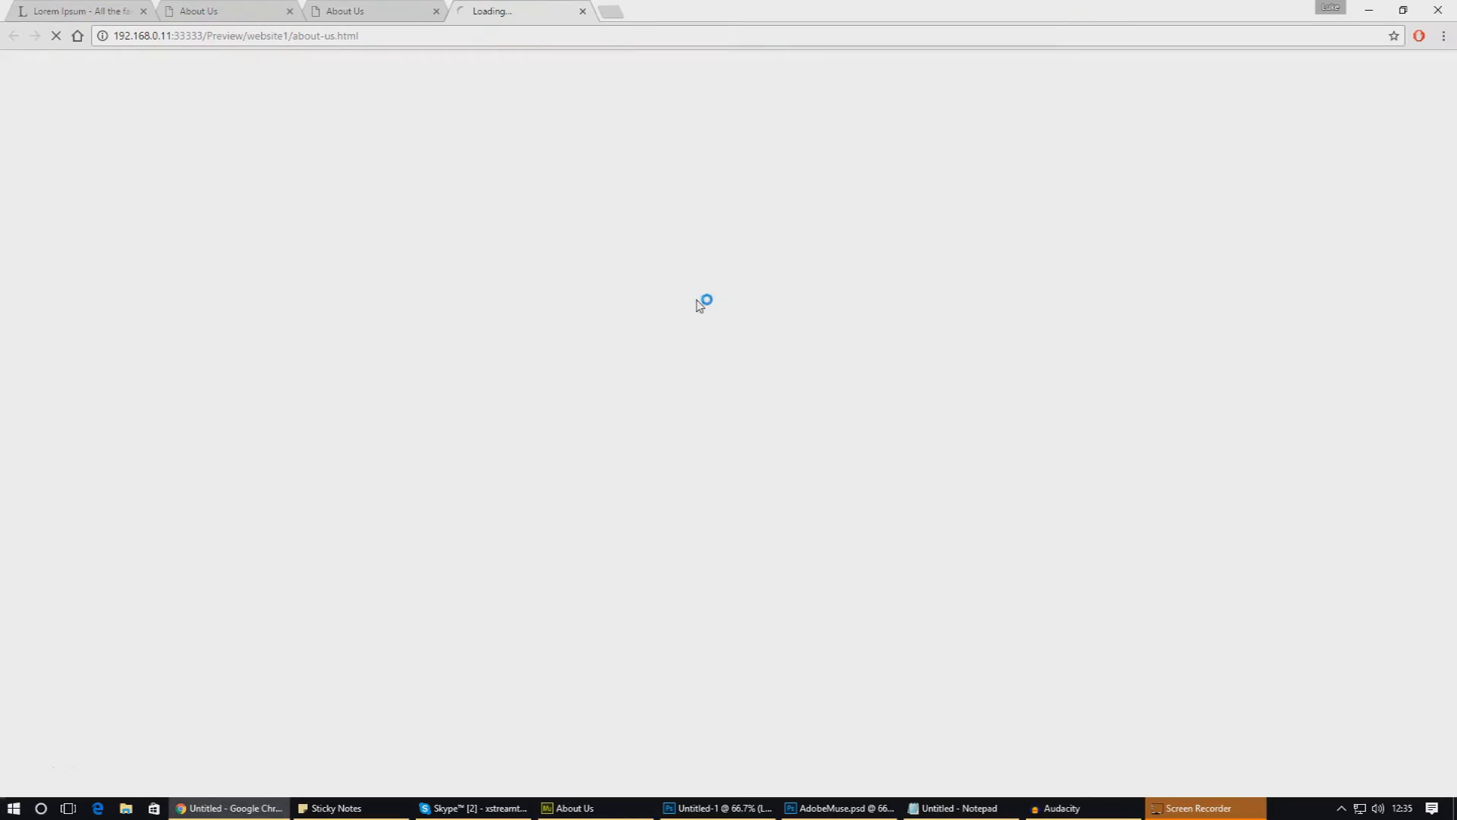
click(583, 12)
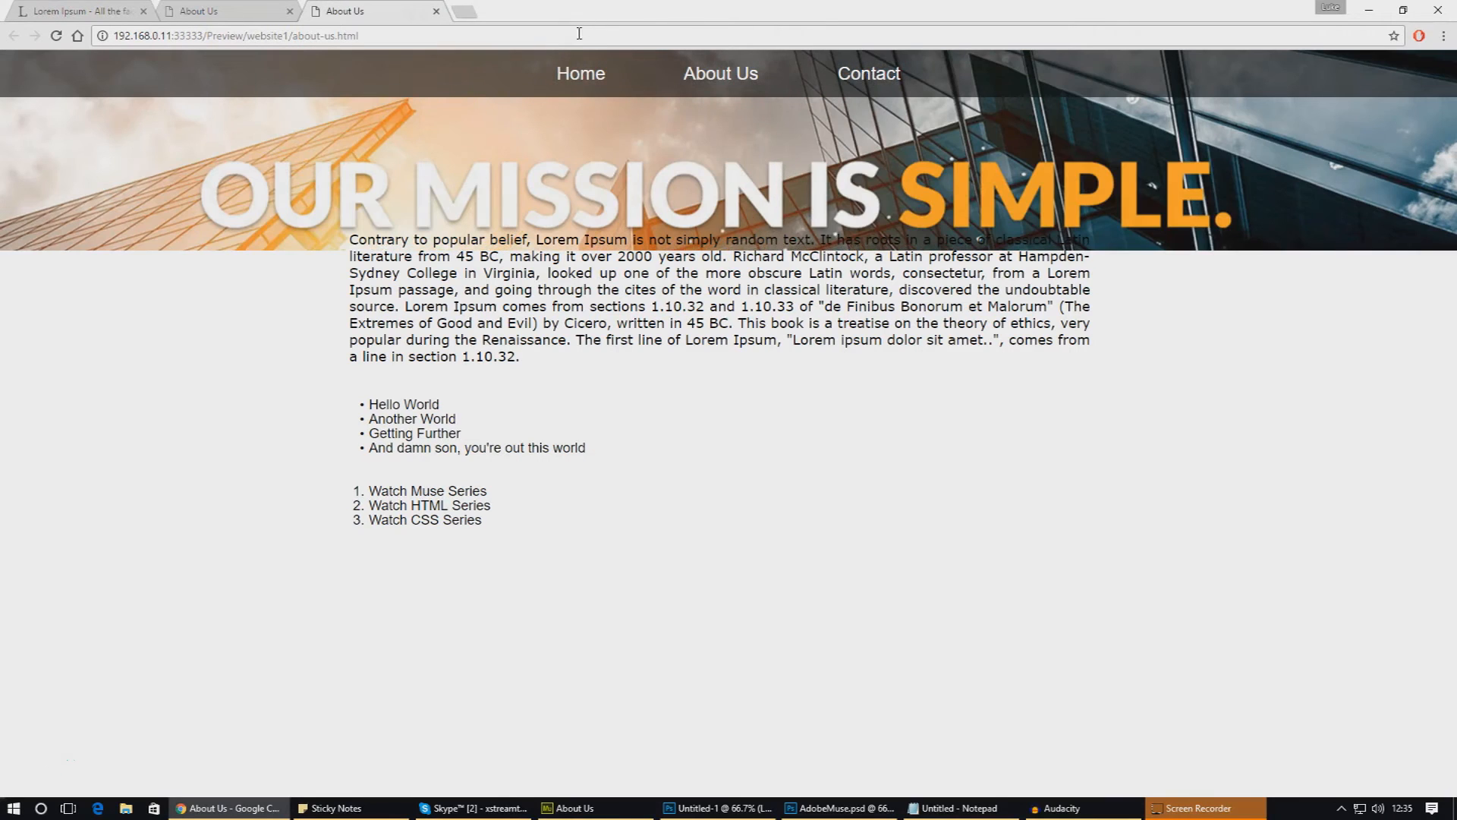
click(717, 808)
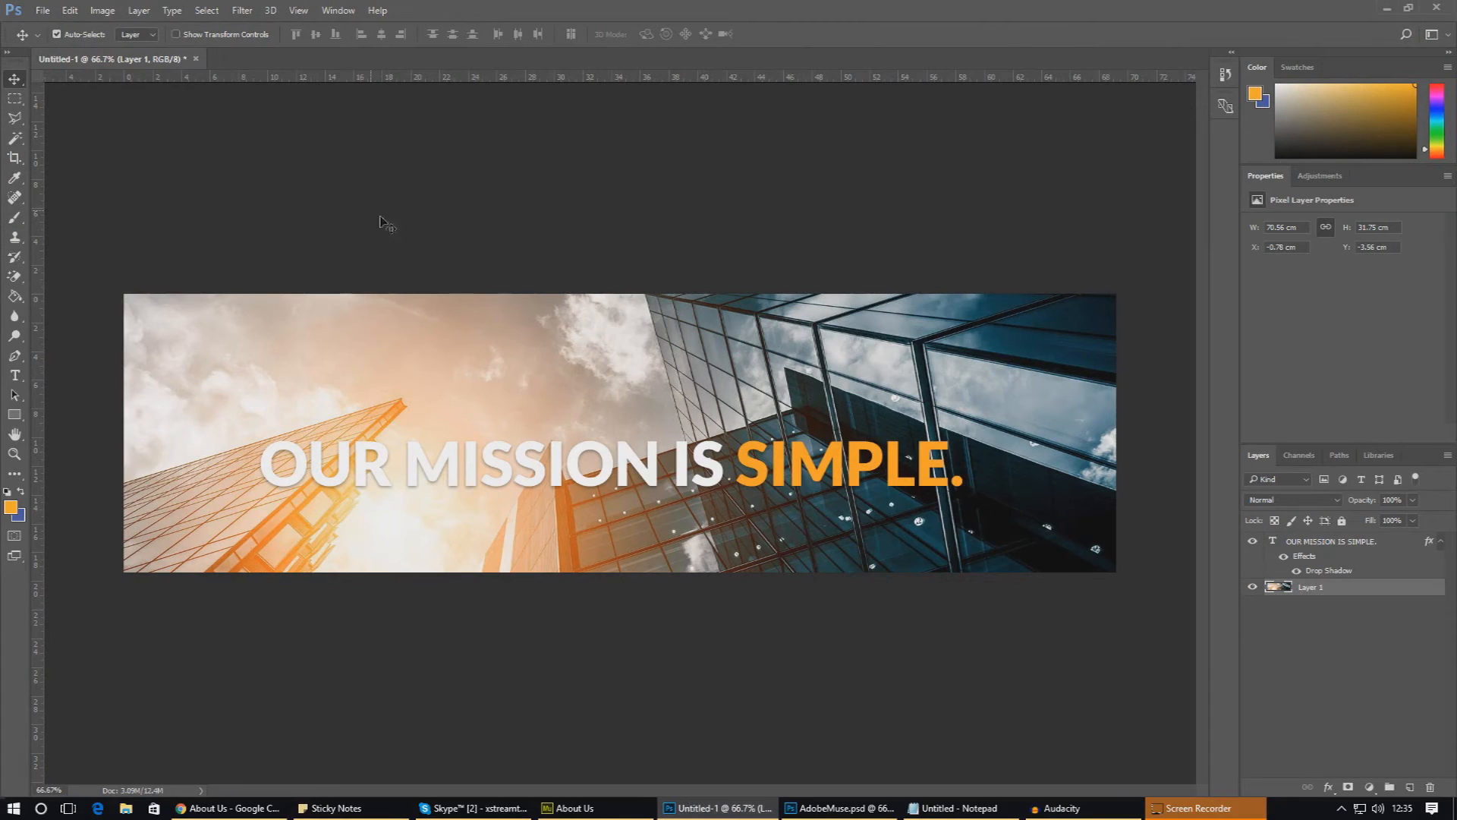
click(568, 807)
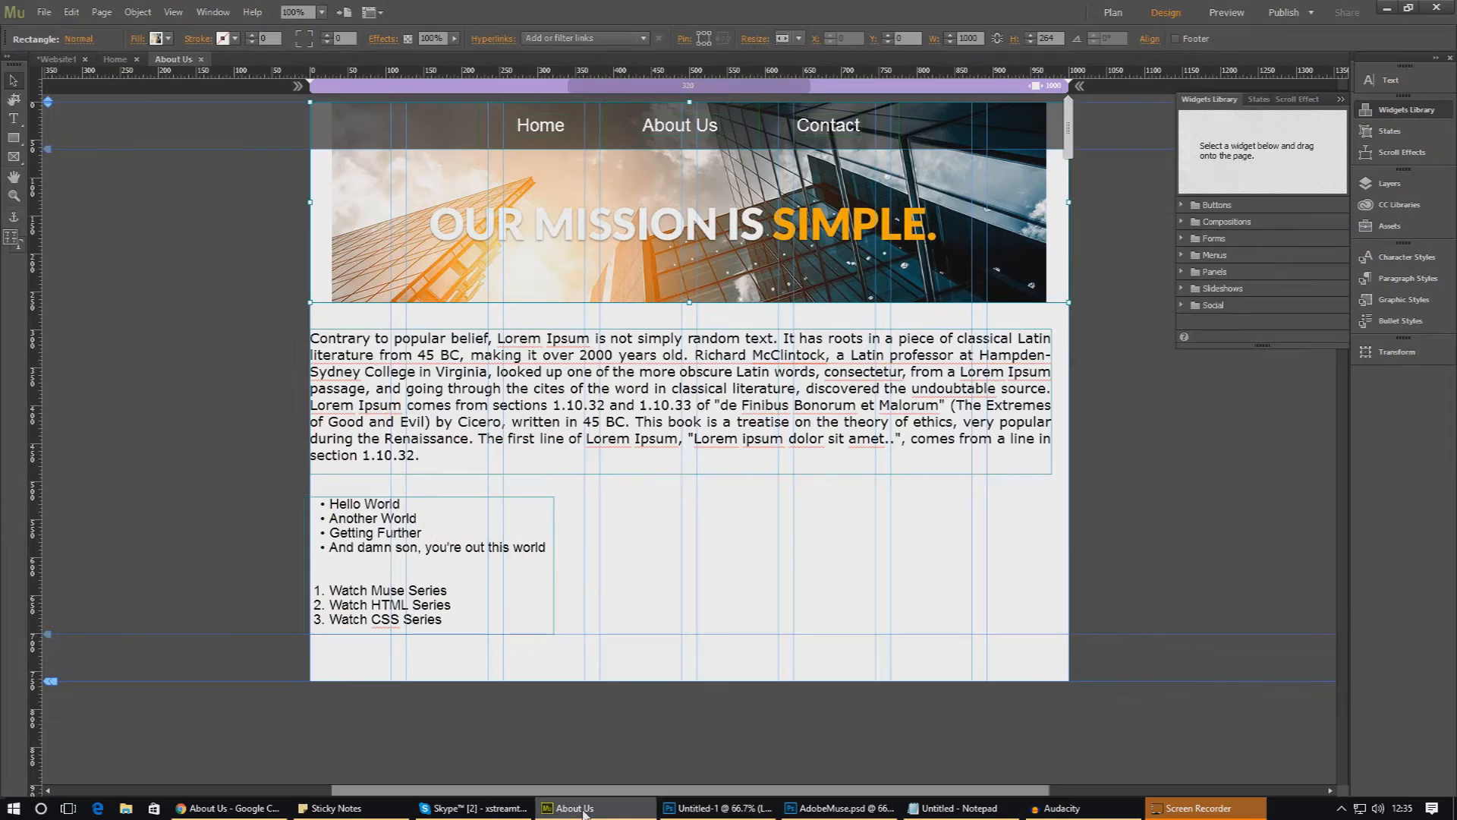
Set the banner image's fitting to Scale to Fill and stretch the banner rectangle to about 294 px tall
click(166, 39)
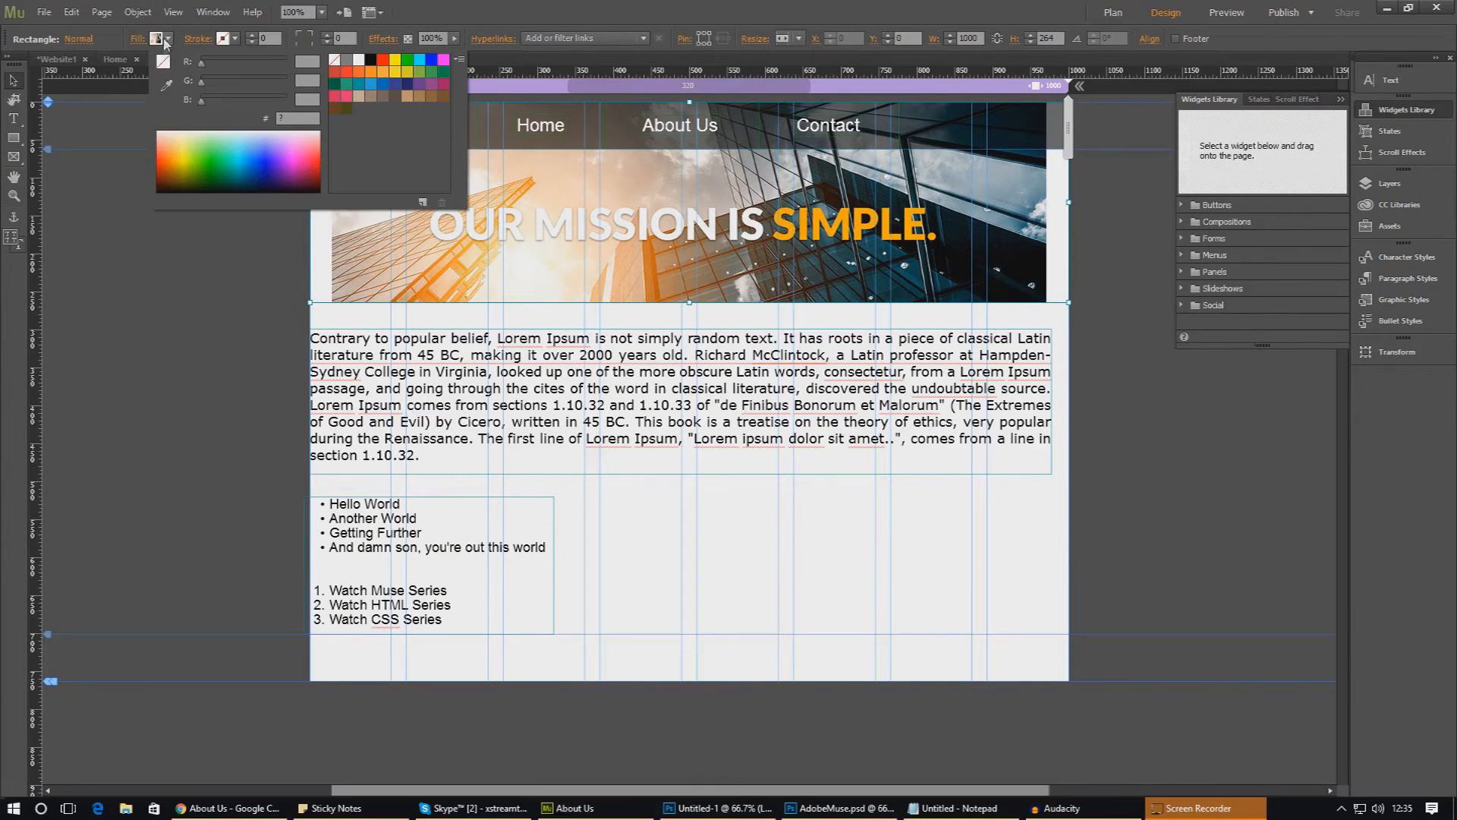
click(139, 40)
click(140, 40)
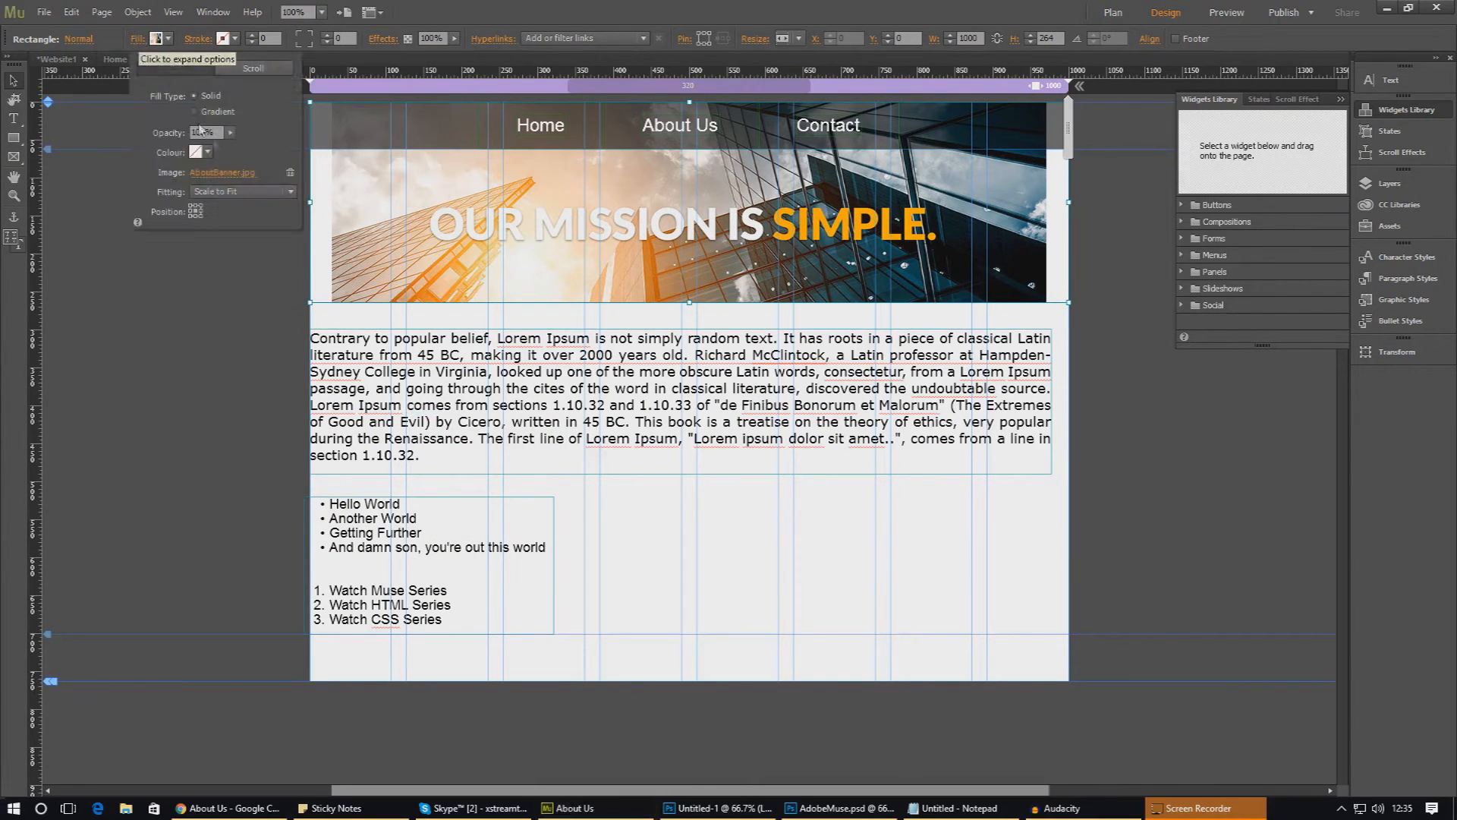
click(281, 192)
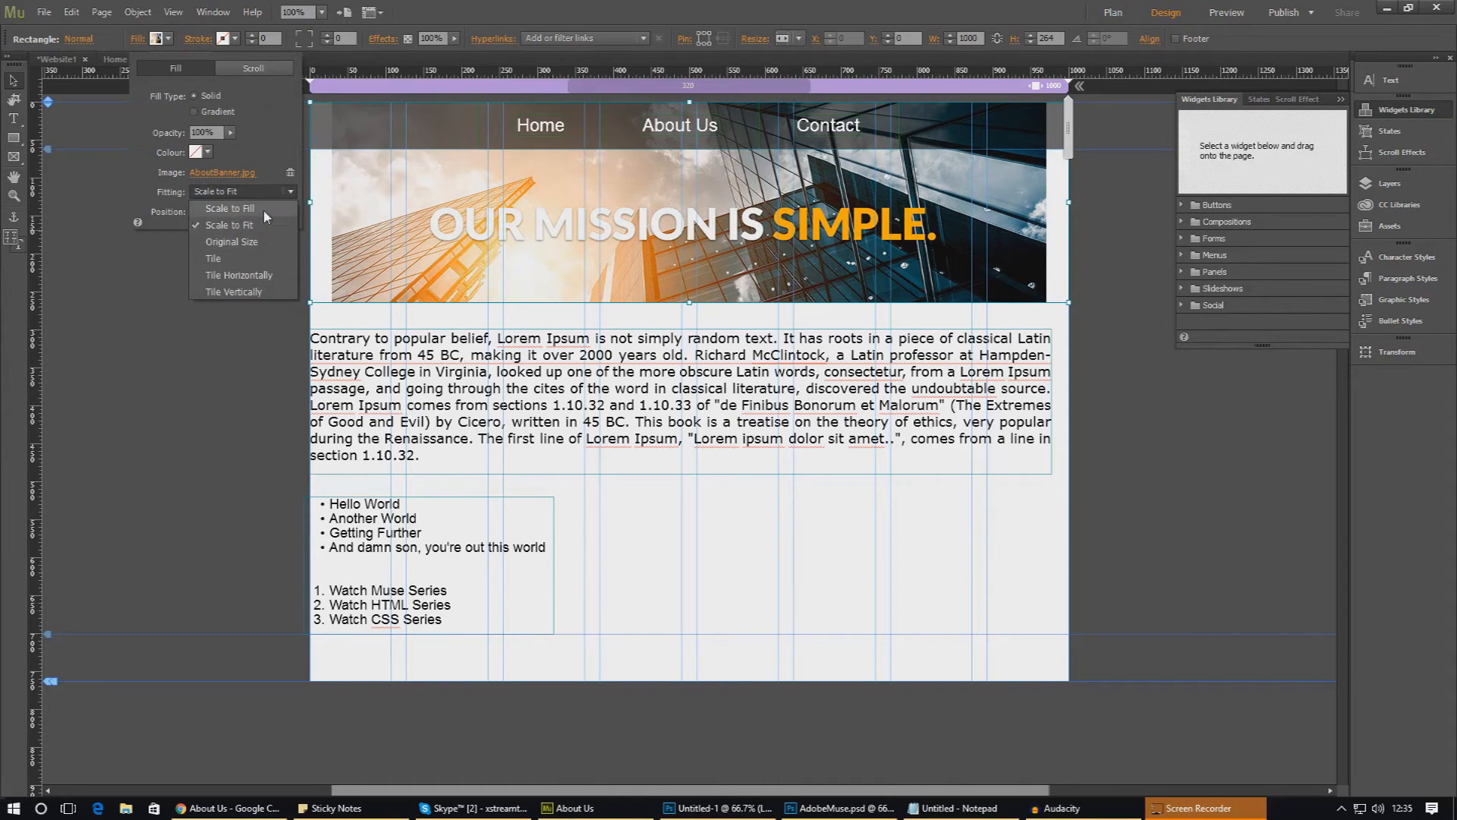
click(262, 208)
click(235, 195)
click(234, 200)
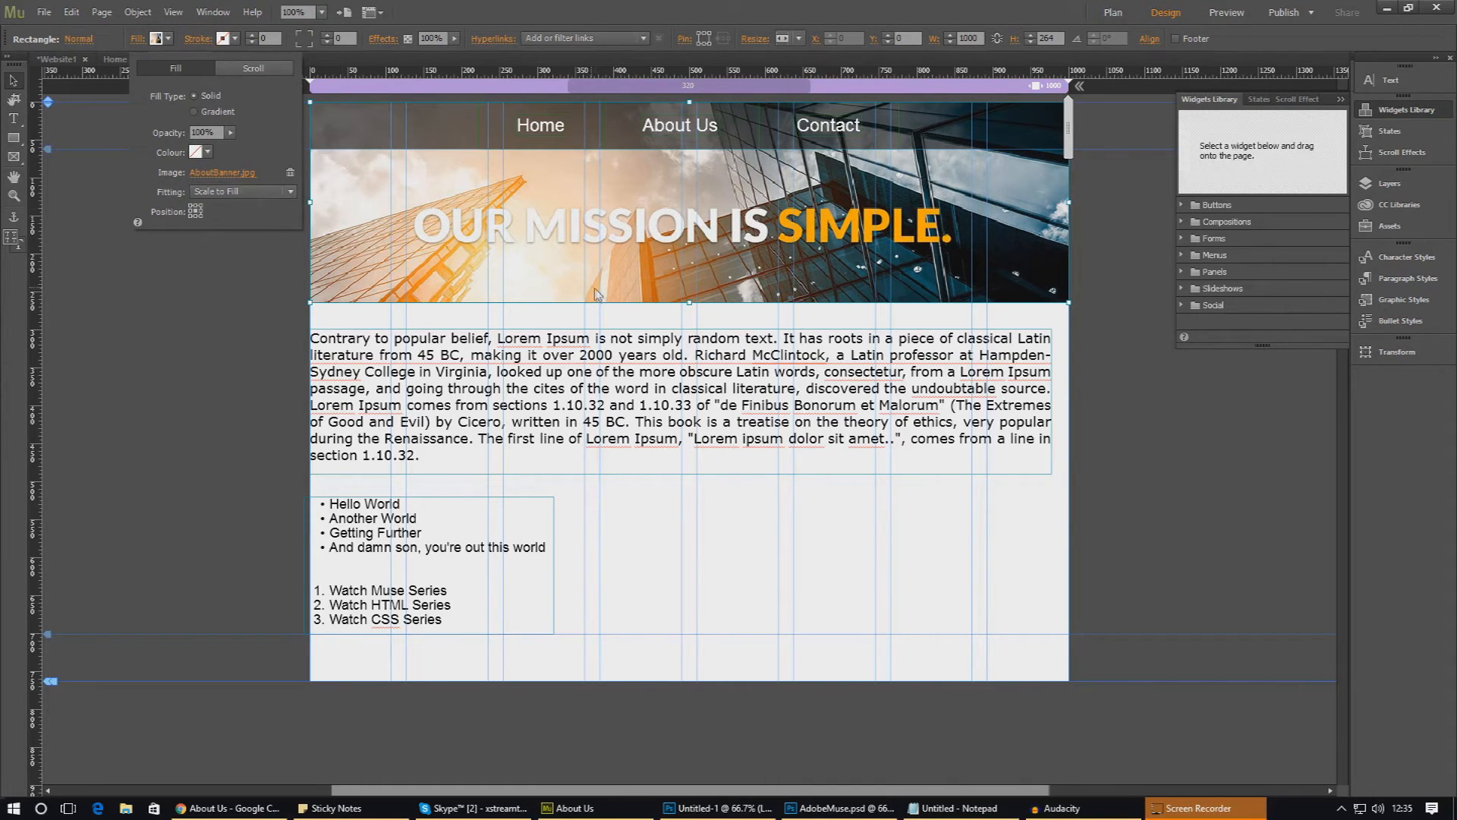
drag(690, 302, 691, 327)
Preview the About Us page with the taller banner in the browser, close the extra preview tabs, and return to Muse
click(44, 12)
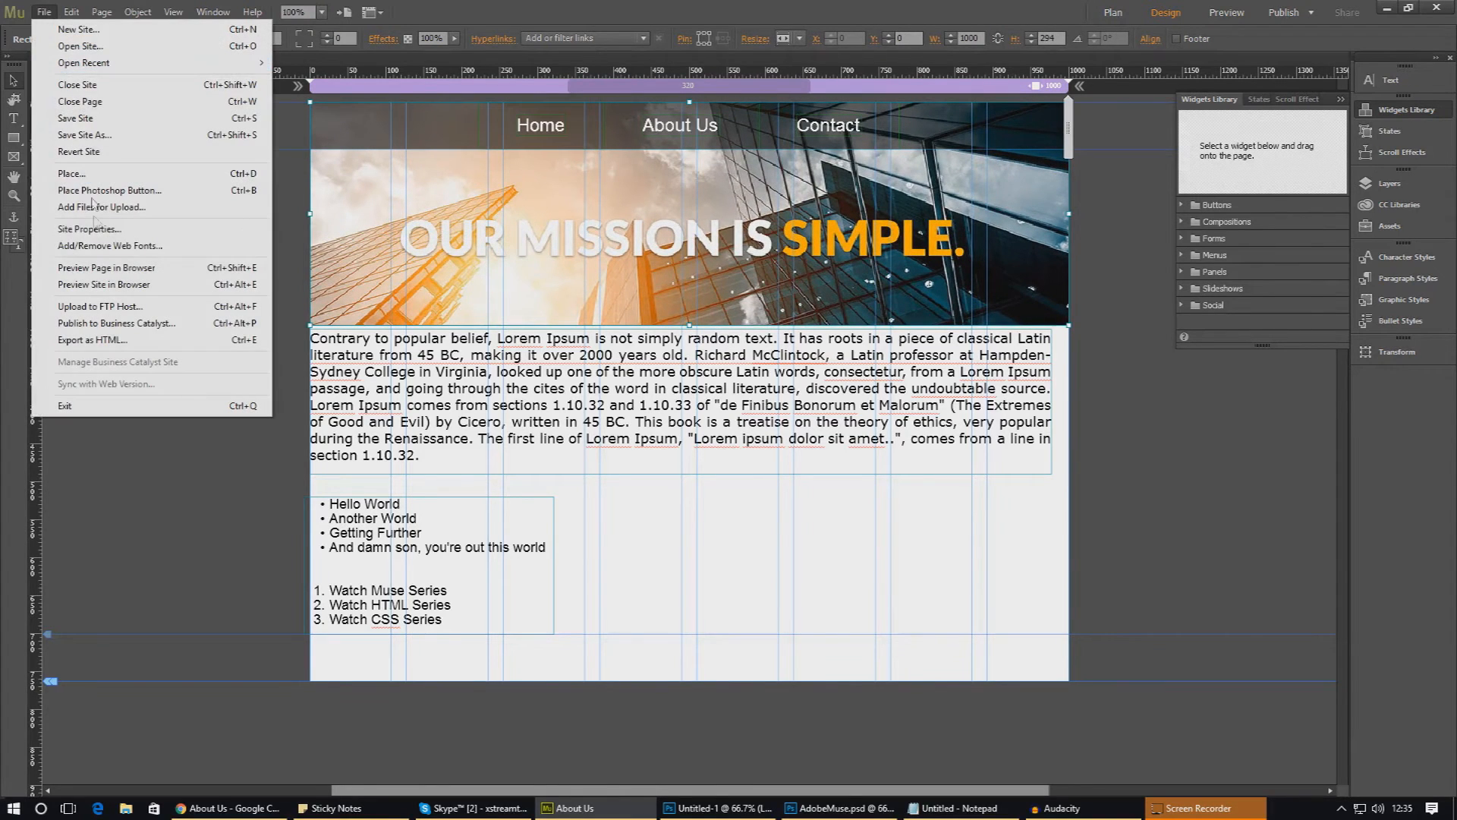
click(111, 269)
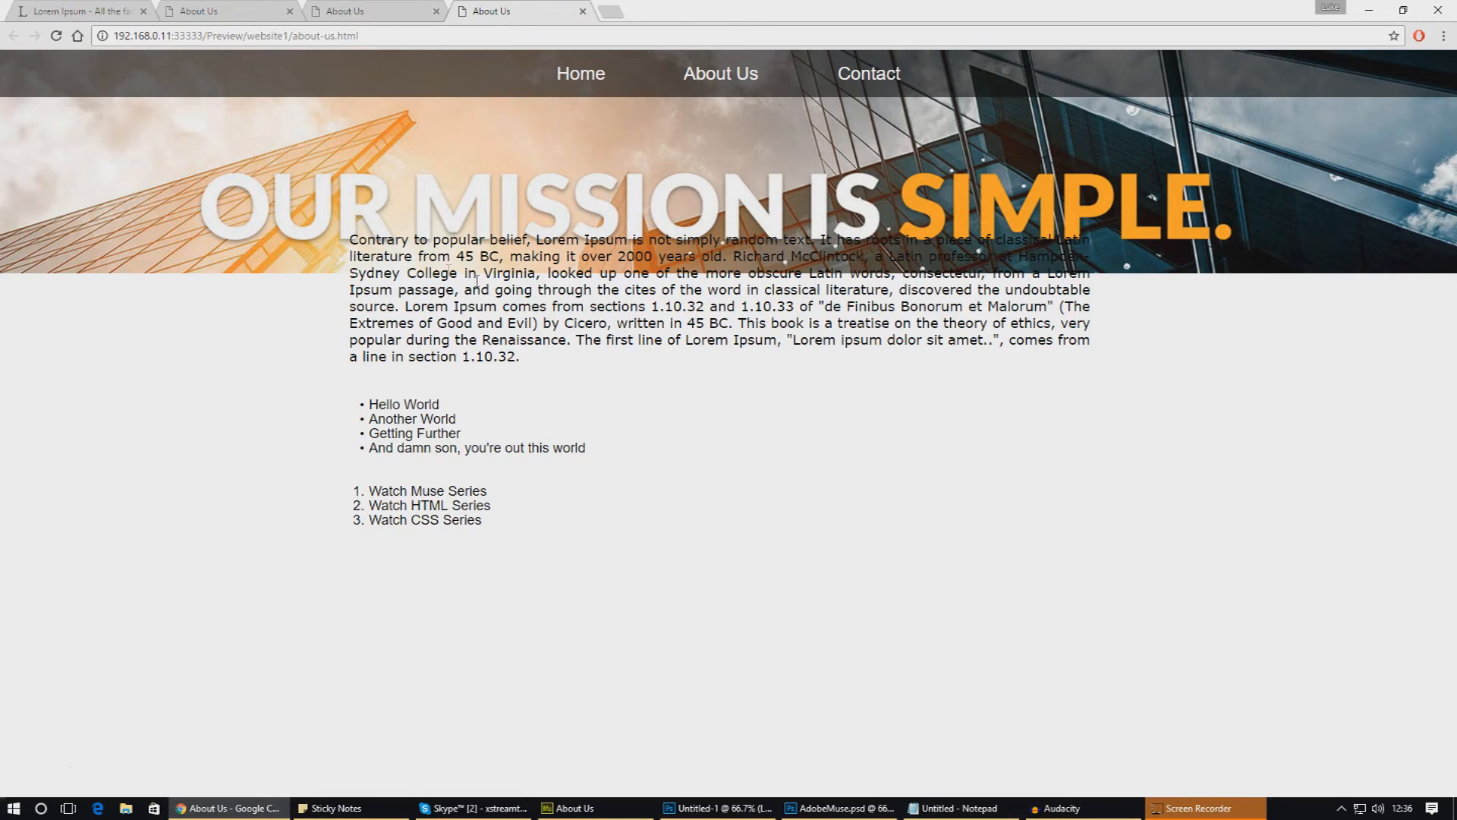
click(583, 12)
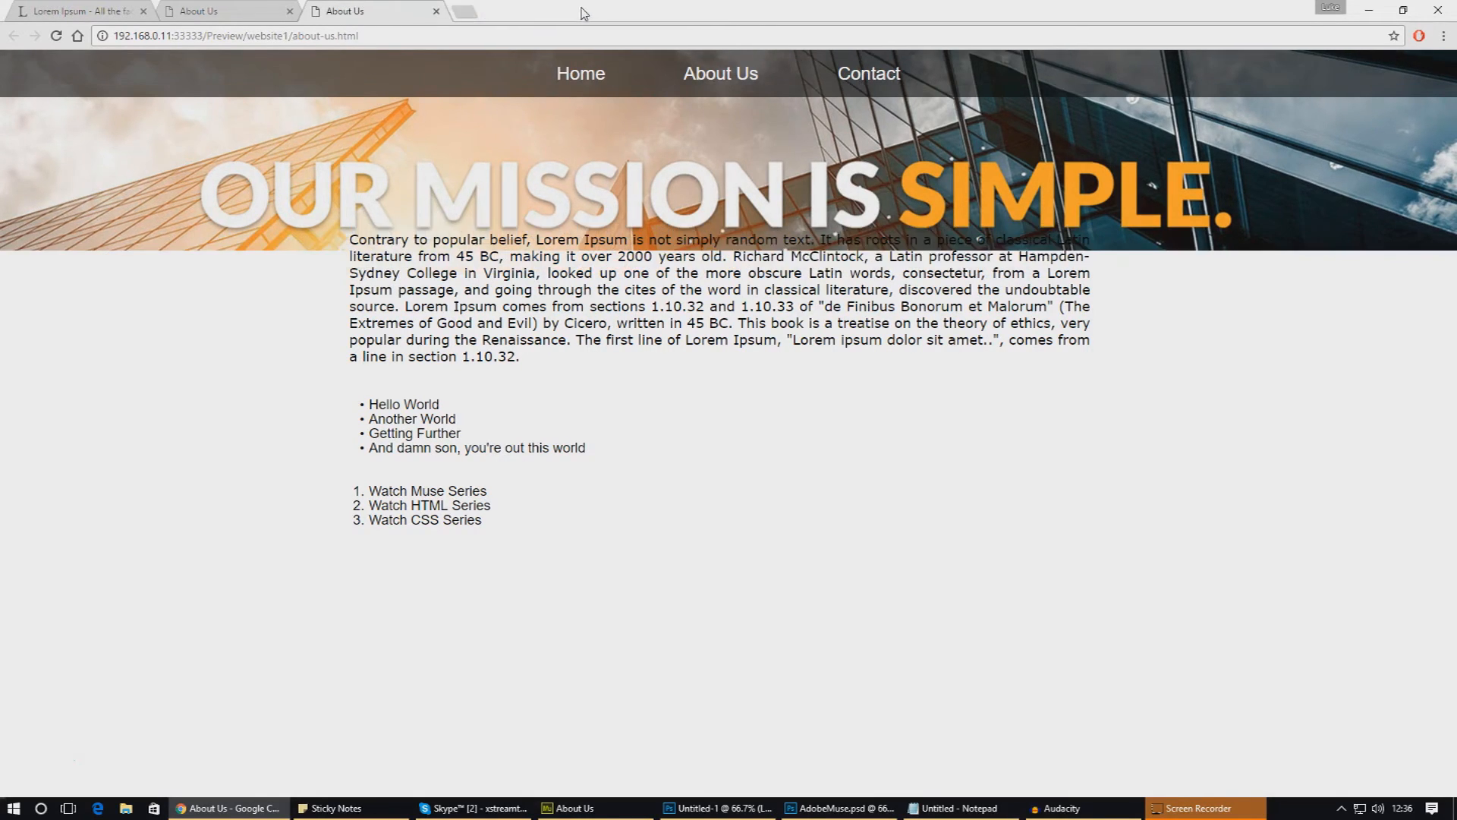
click(436, 11)
click(575, 808)
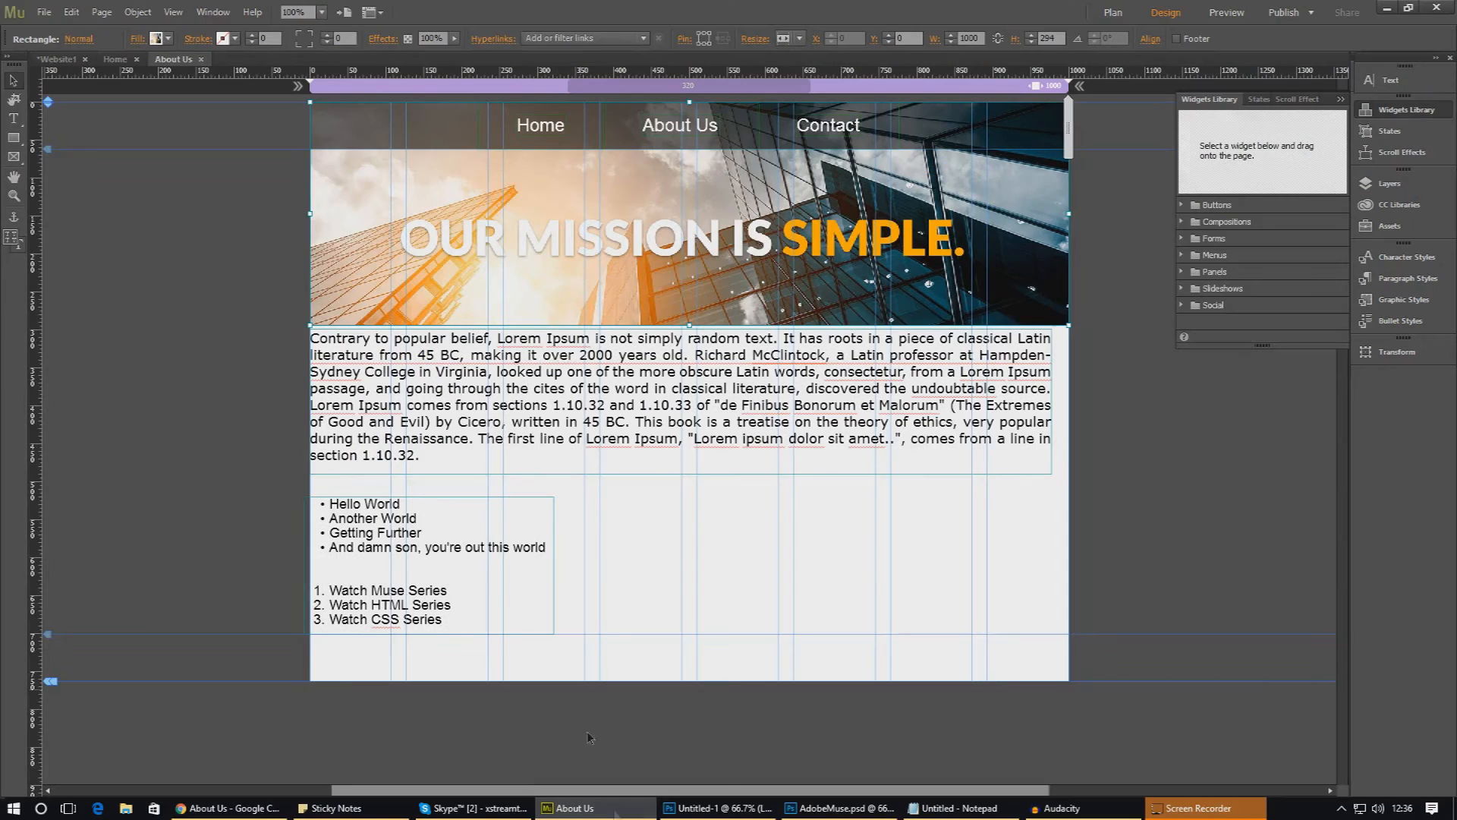
Draw an empty rectangle about 1000 by 439 px directly beneath the banner, spanning the paragraph and the lists
click(390, 370)
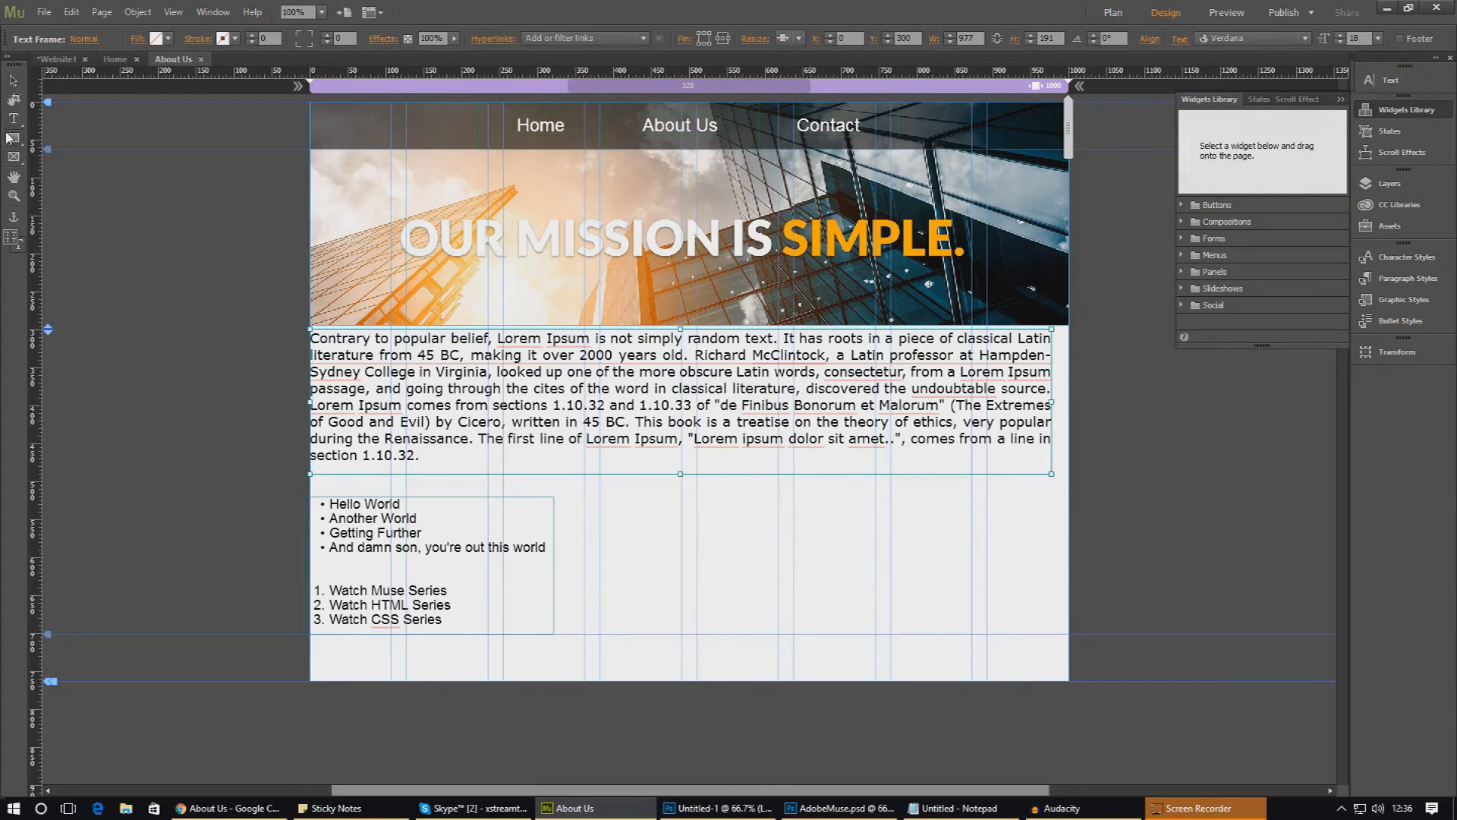
drag(309, 327, 1070, 658)
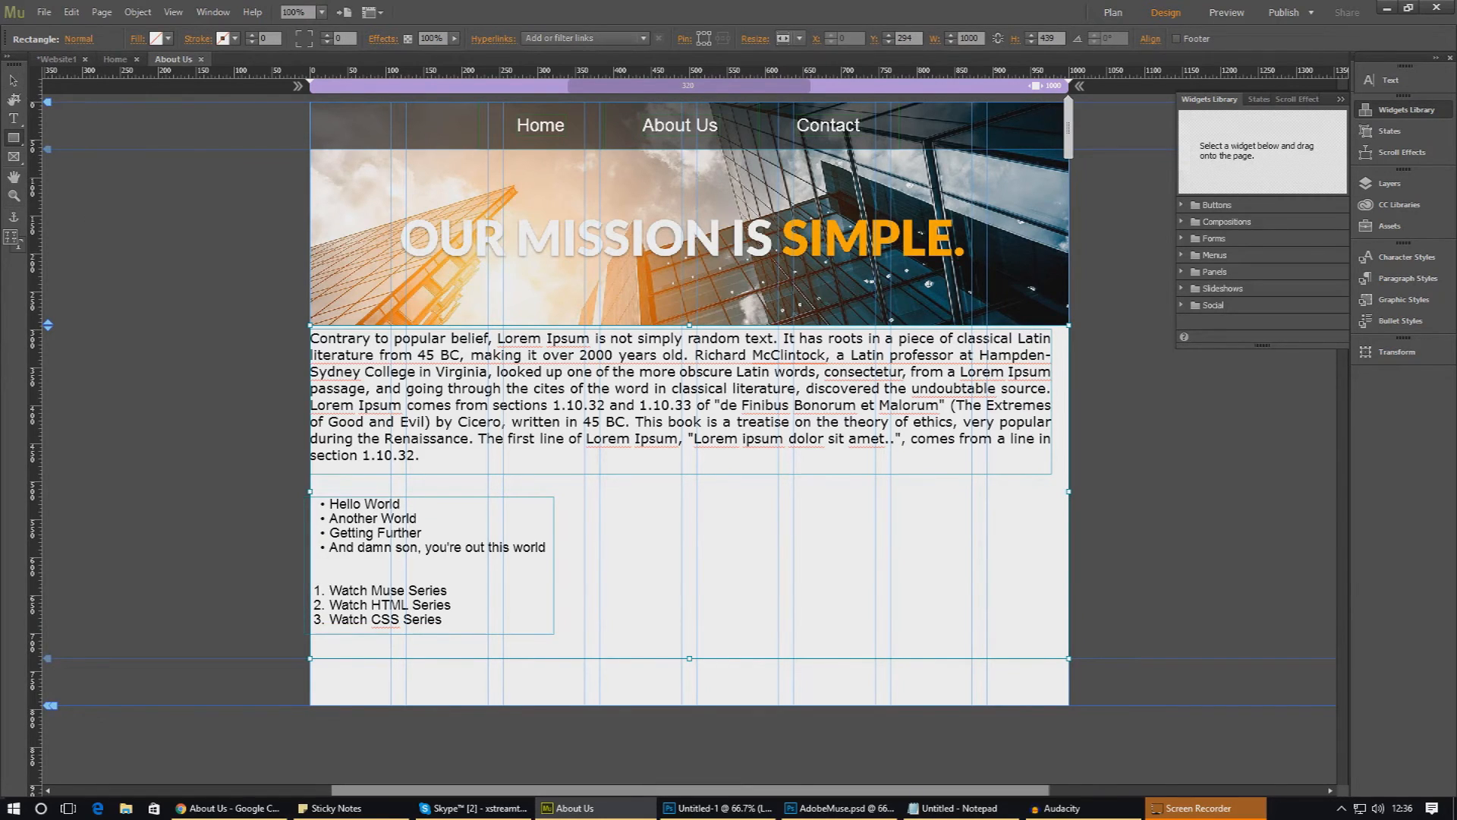
key(v)
Move the paragraph text frame further down from the banner, undoing stray moves and keeping the empty rectangle directly beneath the banner
click(484, 311)
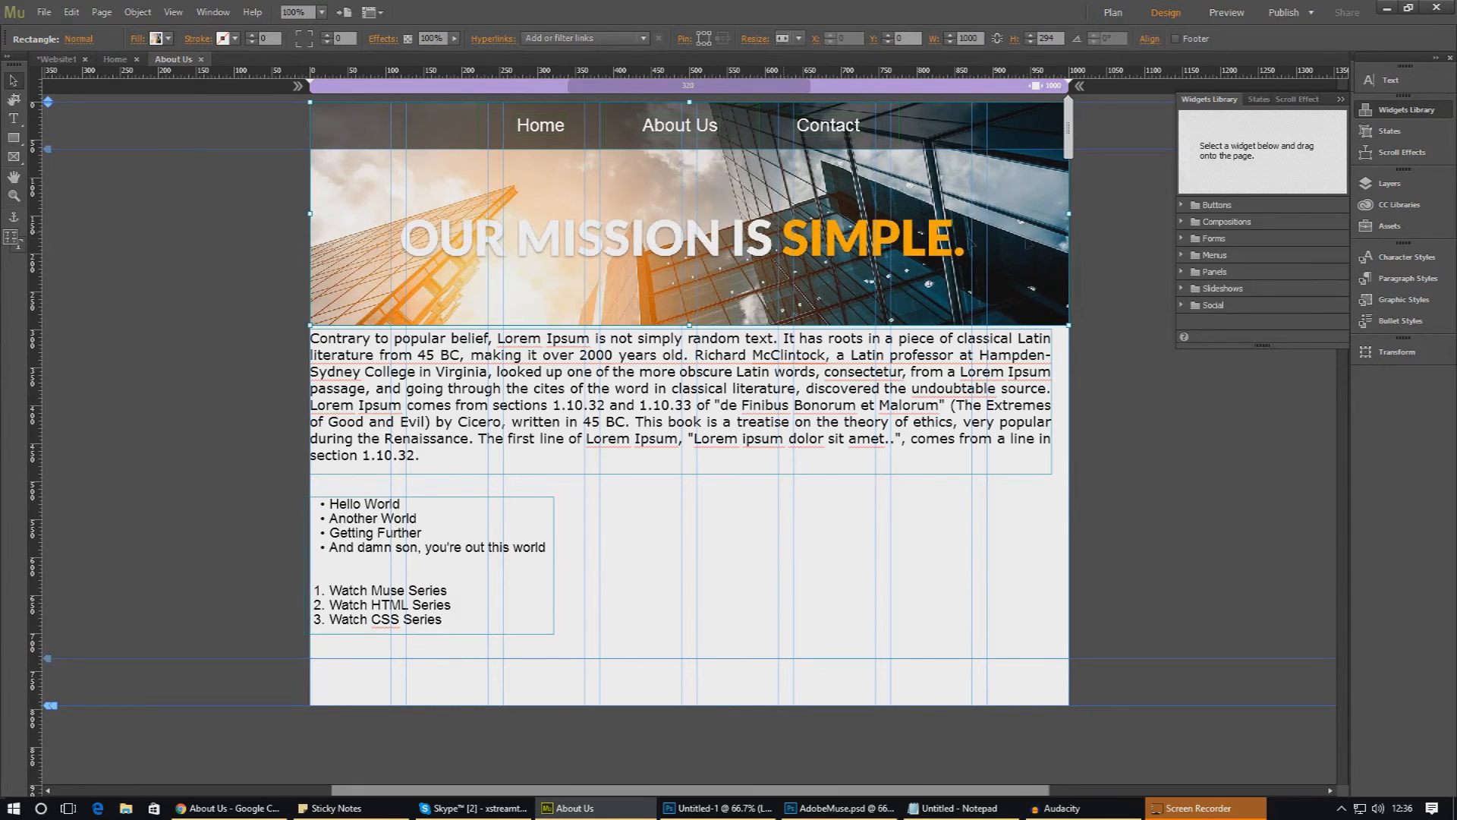
mouse_move(1067, 214)
mouse_down()
mouse_move(1099, 216)
mouse_move(1069, 216)
mouse_up()
click(848, 391)
drag(744, 408, 747, 431)
drag(728, 355, 747, 393)
key(ctrl+z)
key(ctrl+z)
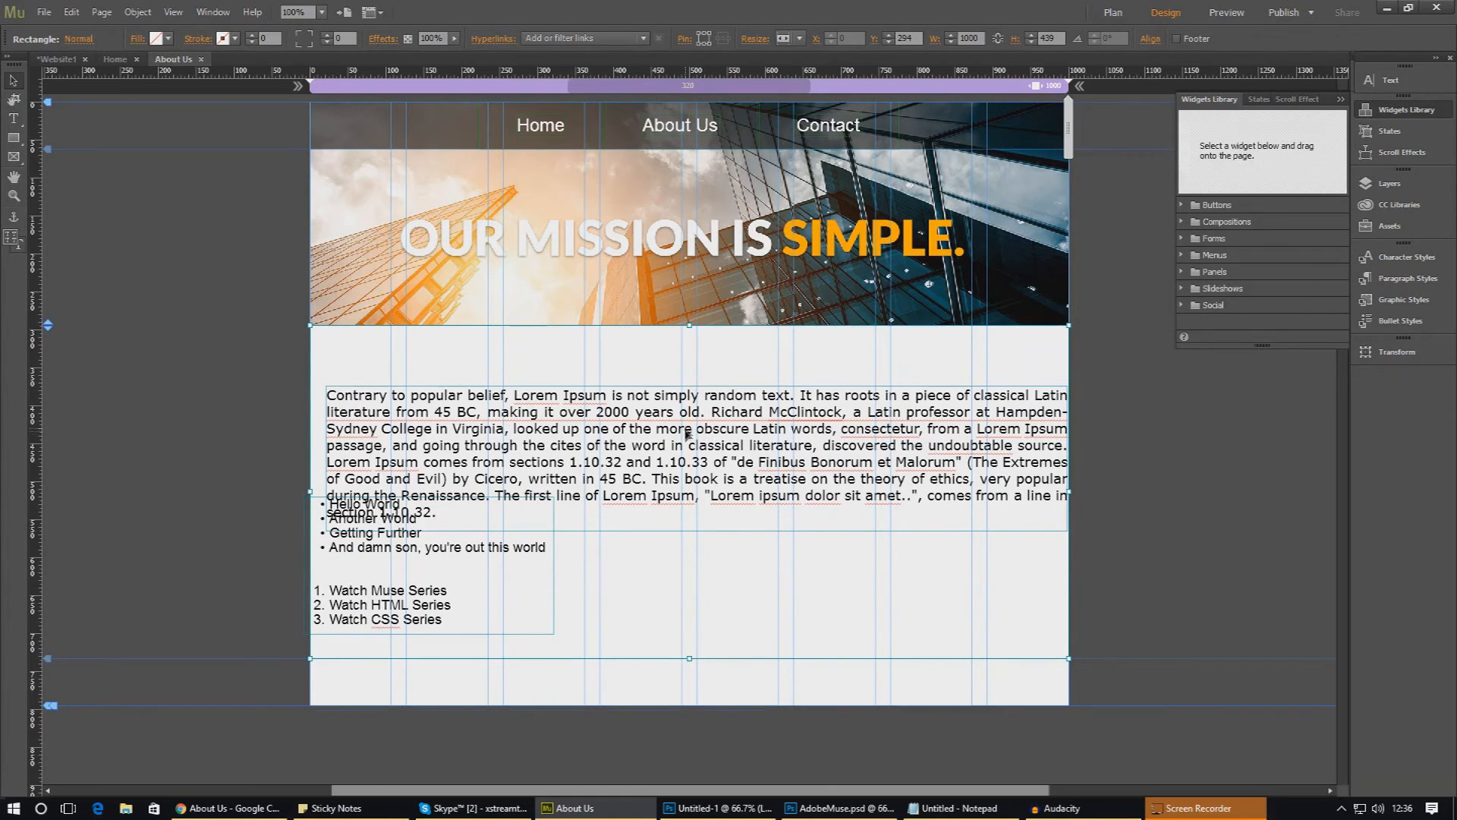
mouse_move(645, 433)
mouse_down()
mouse_move(642, 412)
mouse_move(641, 435)
mouse_up()
Preview the About Us page with the lowered paragraph in the browser, and return to Muse
click(44, 12)
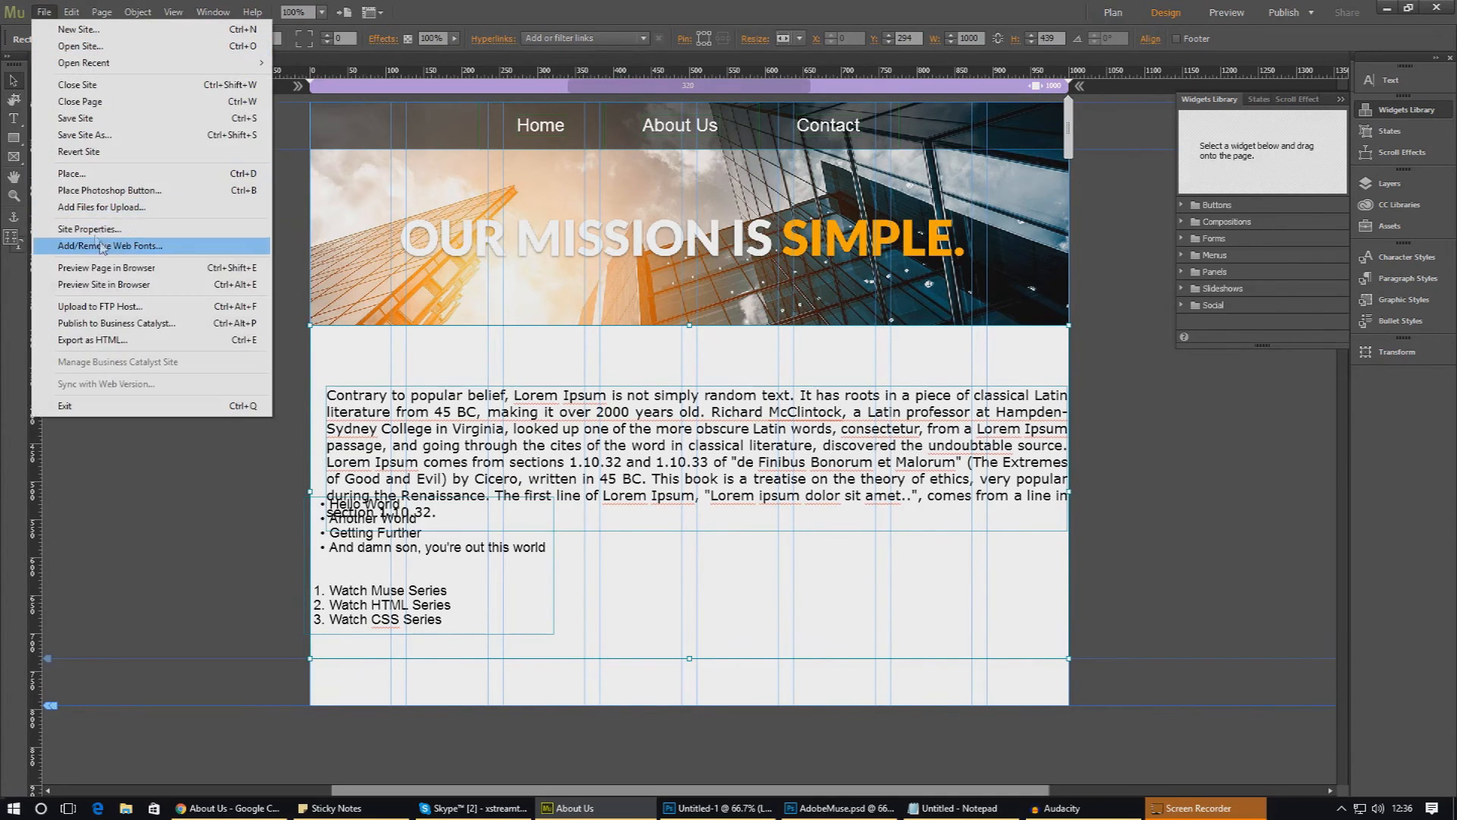
click(84, 267)
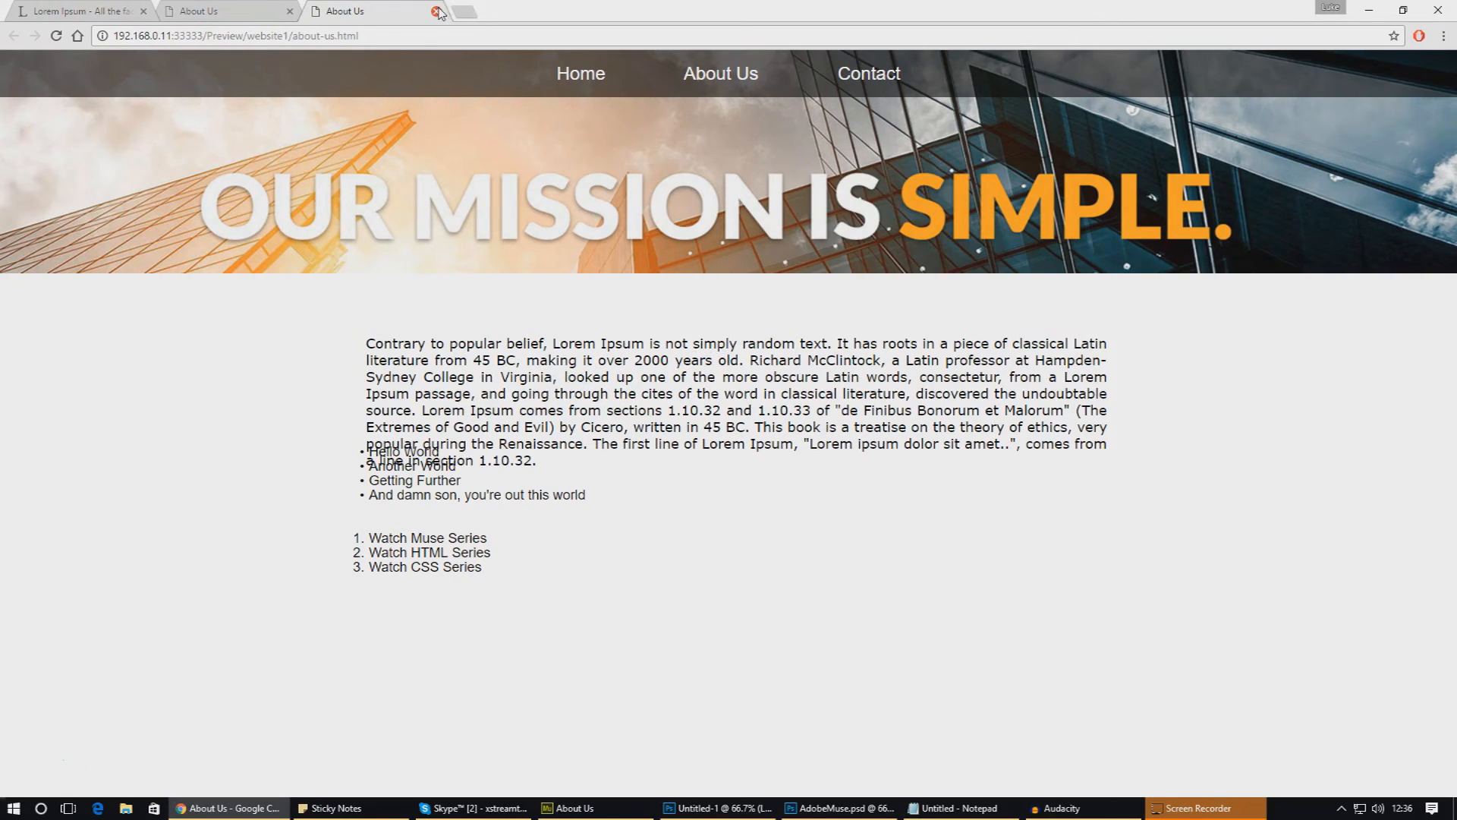
click(580, 808)
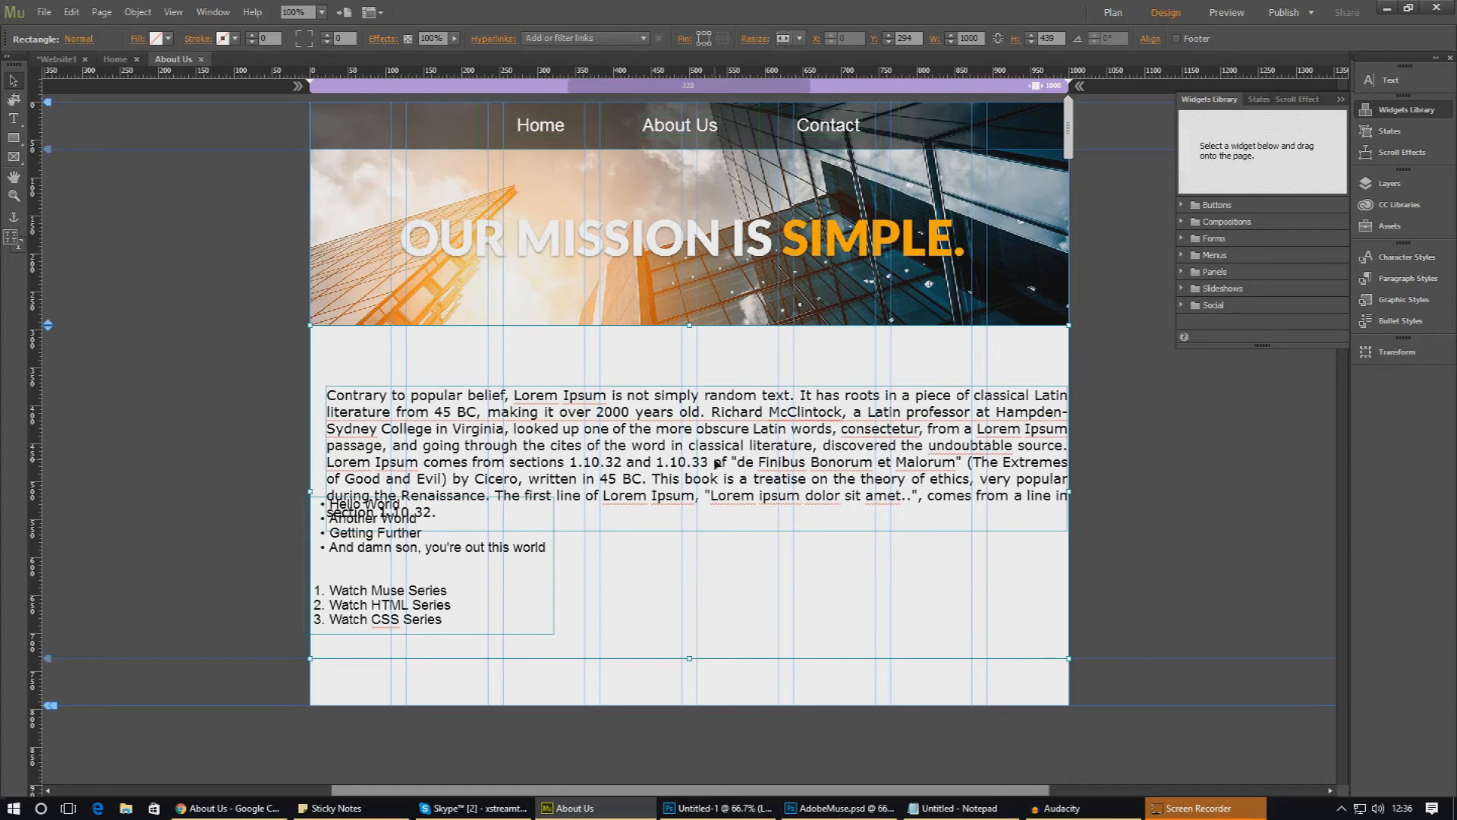
Move the paragraph frame up closer to the banner and shift the empty rectangle down to Y 701
click(873, 413)
drag(674, 451, 666, 421)
click(745, 642)
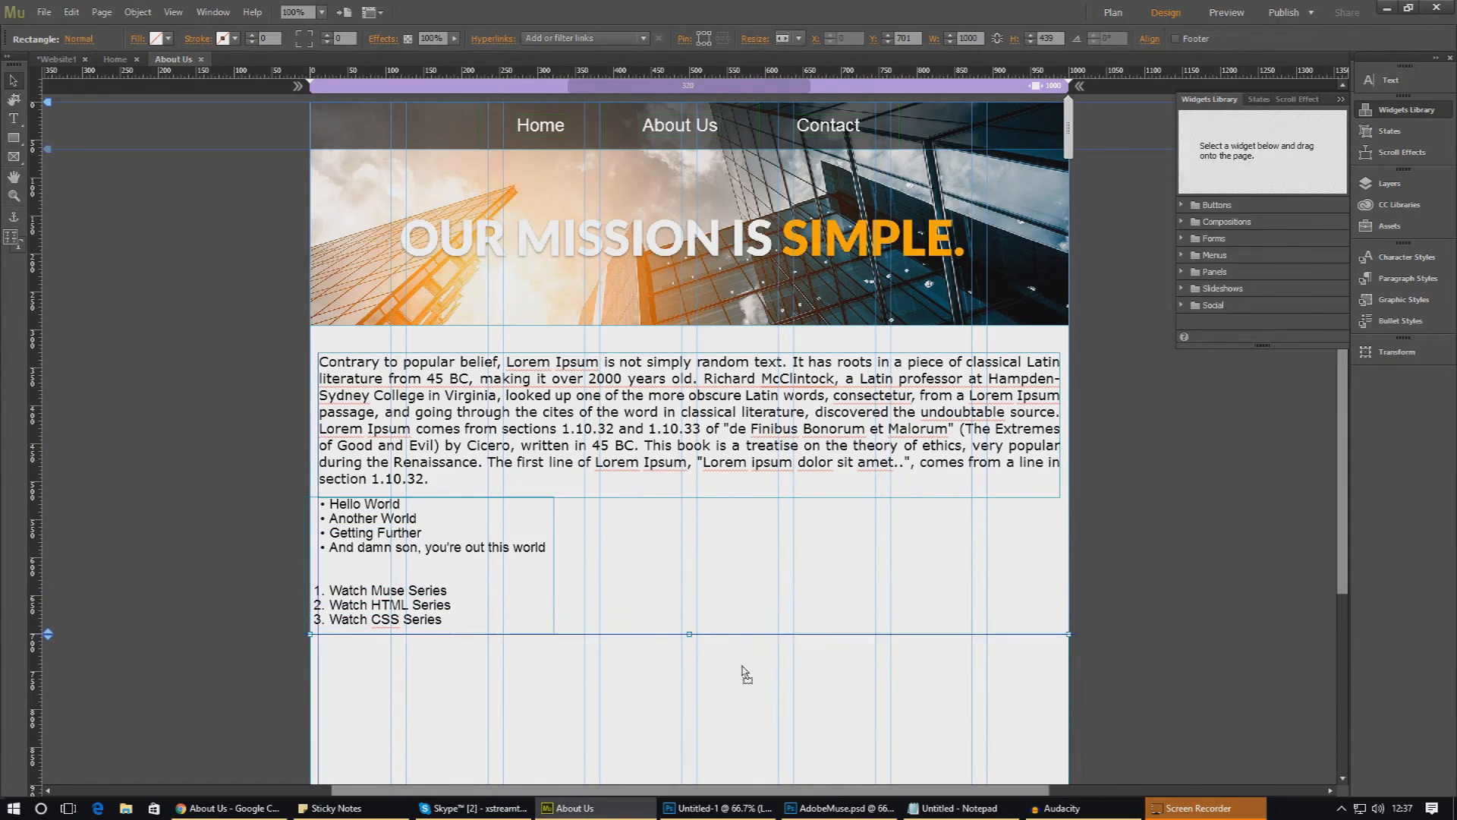
Move the lists' text frame to X 5, Y 539 and place the empty rectangle beneath the banner at Y 294
drag(475, 531, 478, 547)
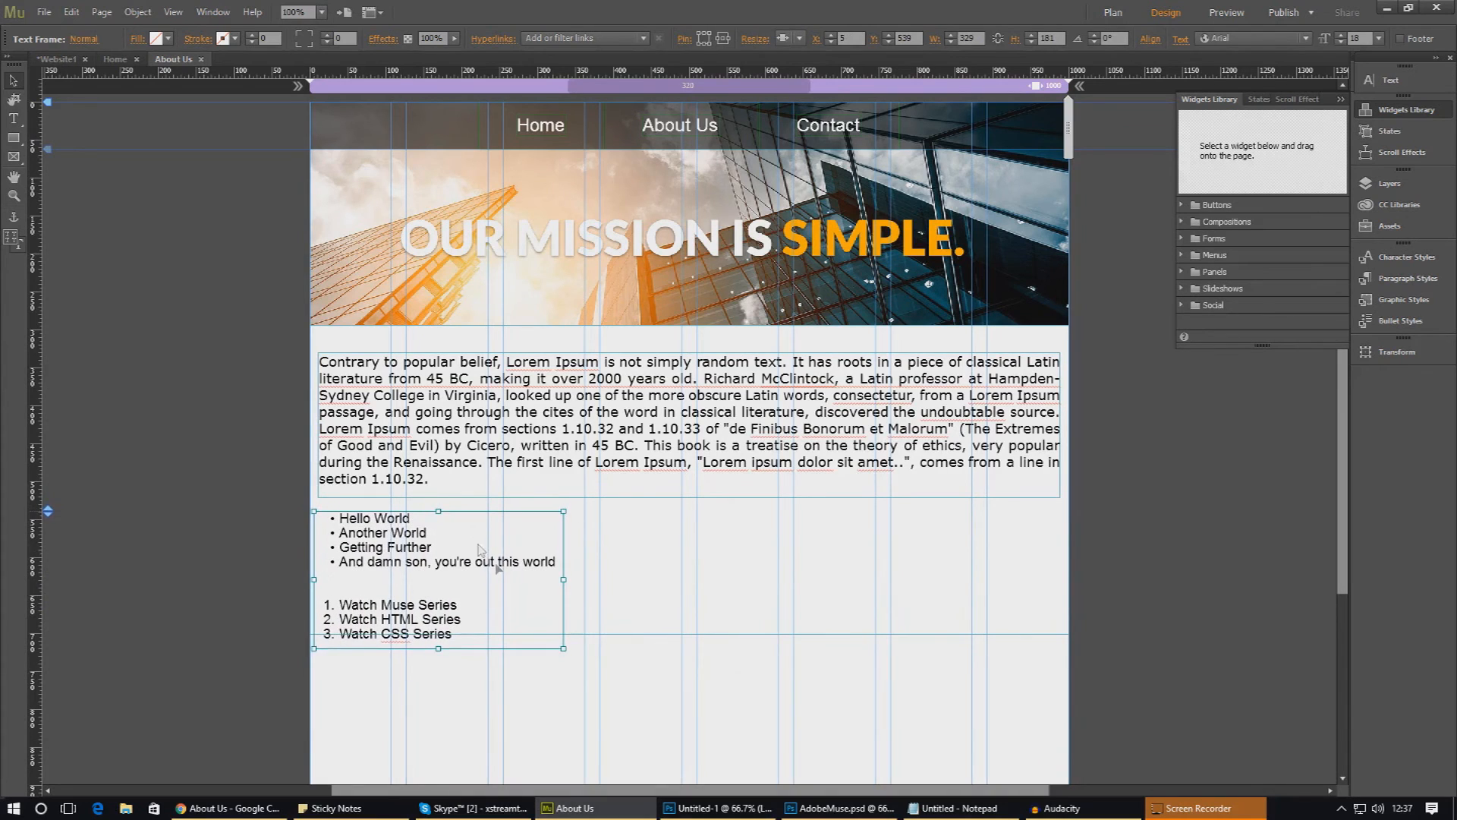
click(692, 678)
drag(776, 453, 695, 399)
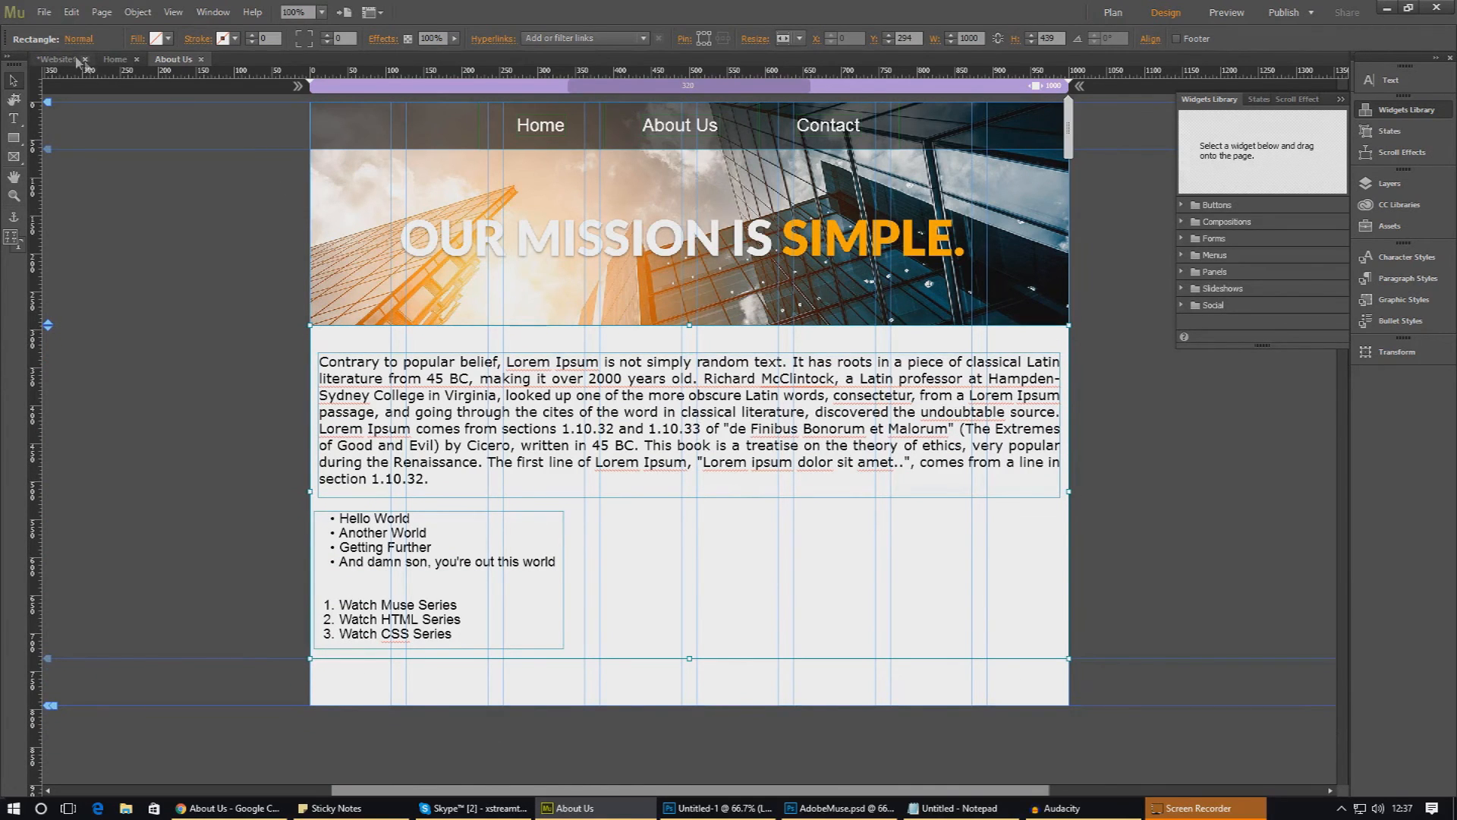
Preview the About Us page in the browser, compare it with the AdobeMuse.psd mockup in Photoshop, and return to Muse
click(73, 12)
mouse_move(44, 12)
click(139, 265)
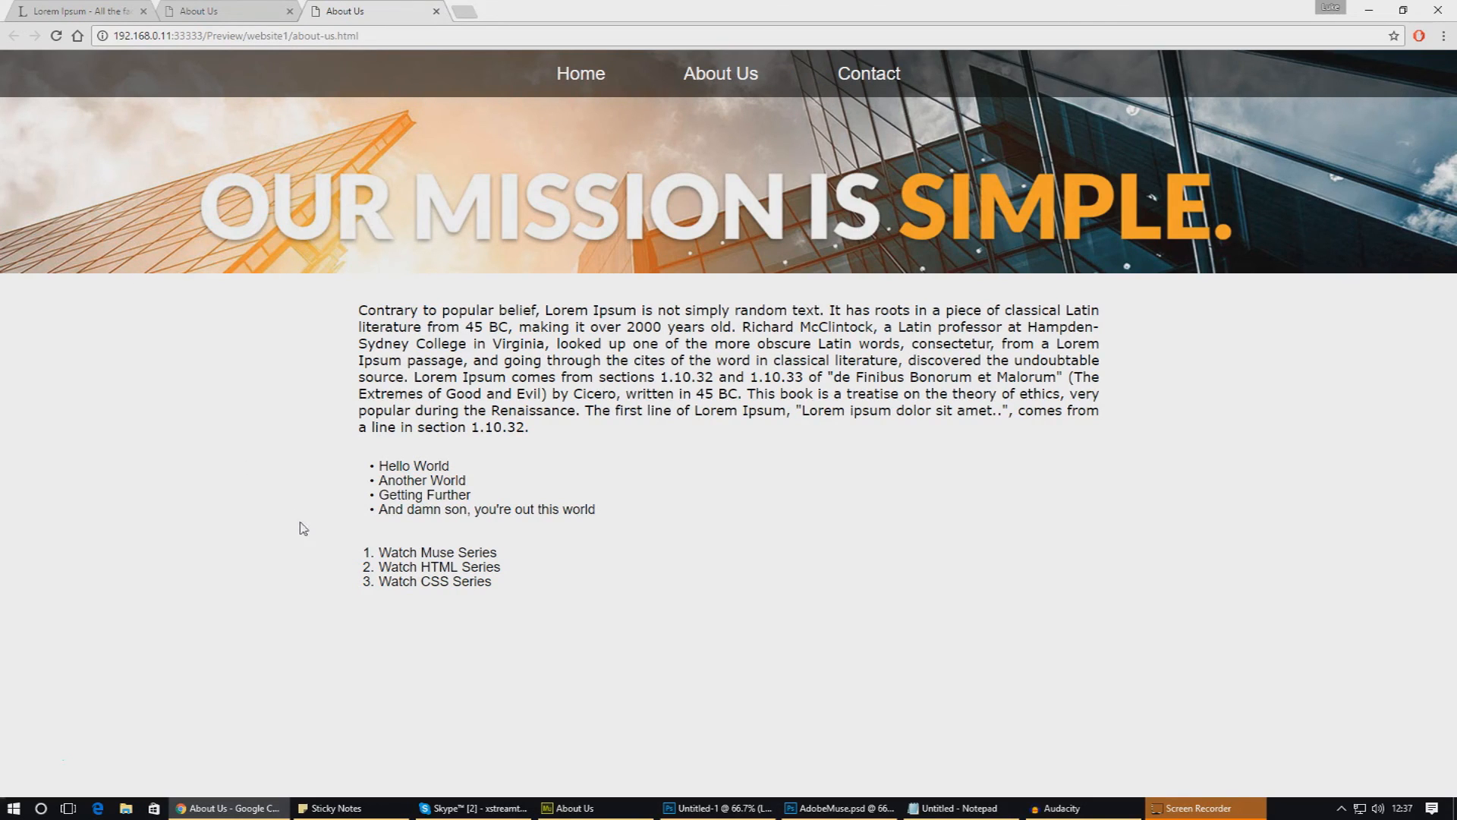
click(835, 810)
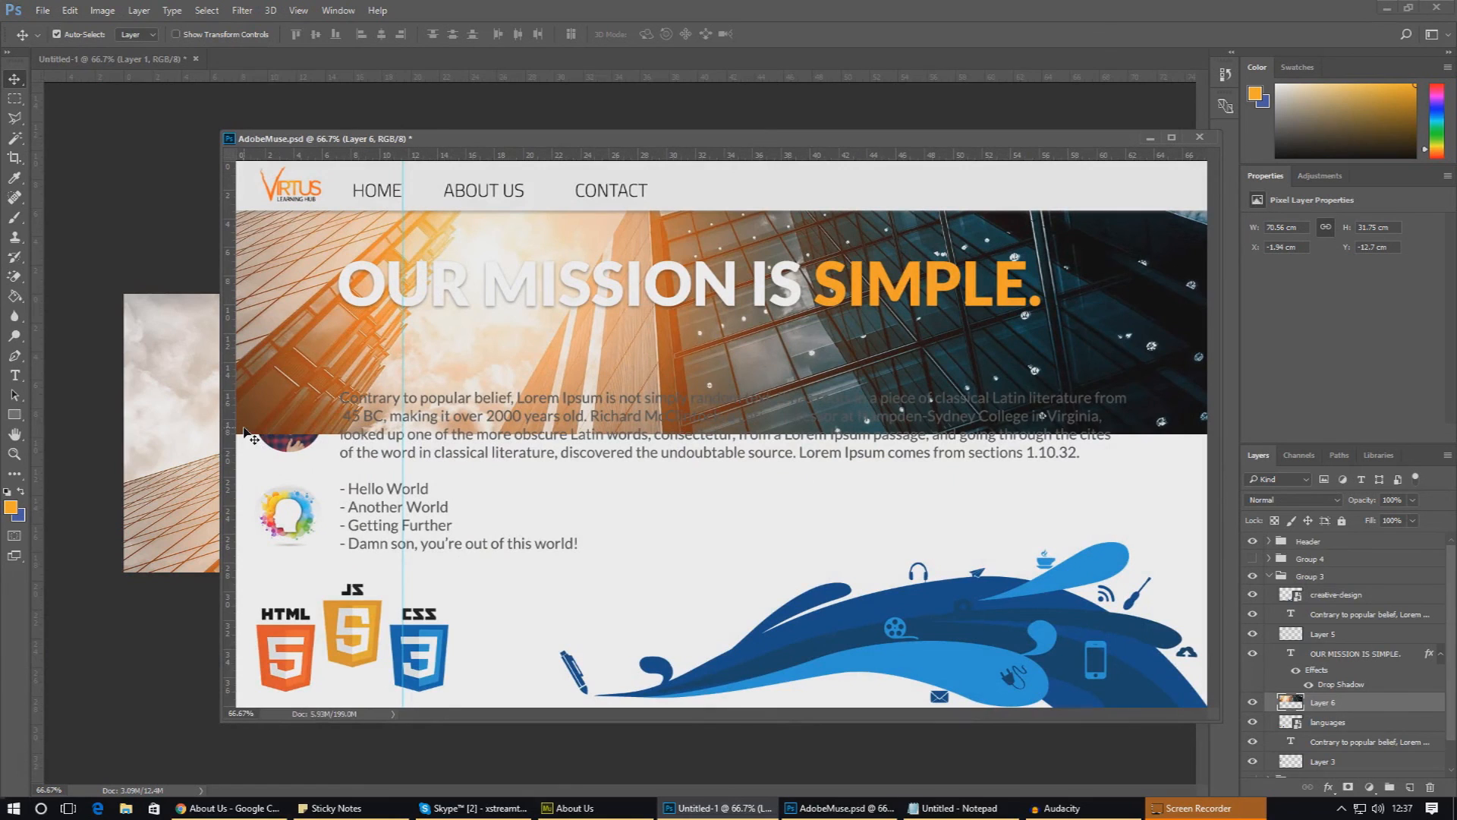
click(161, 424)
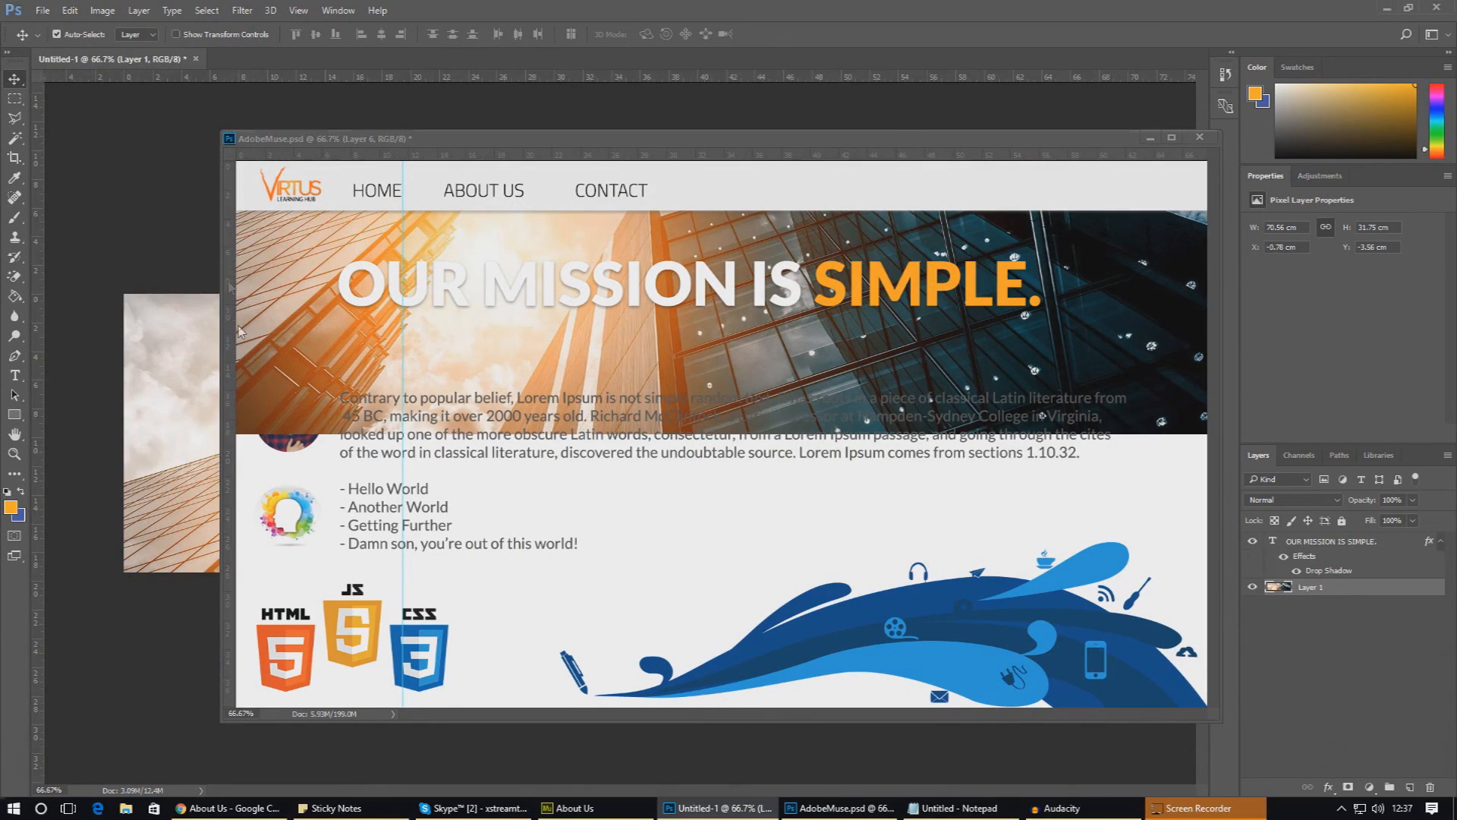
click(575, 807)
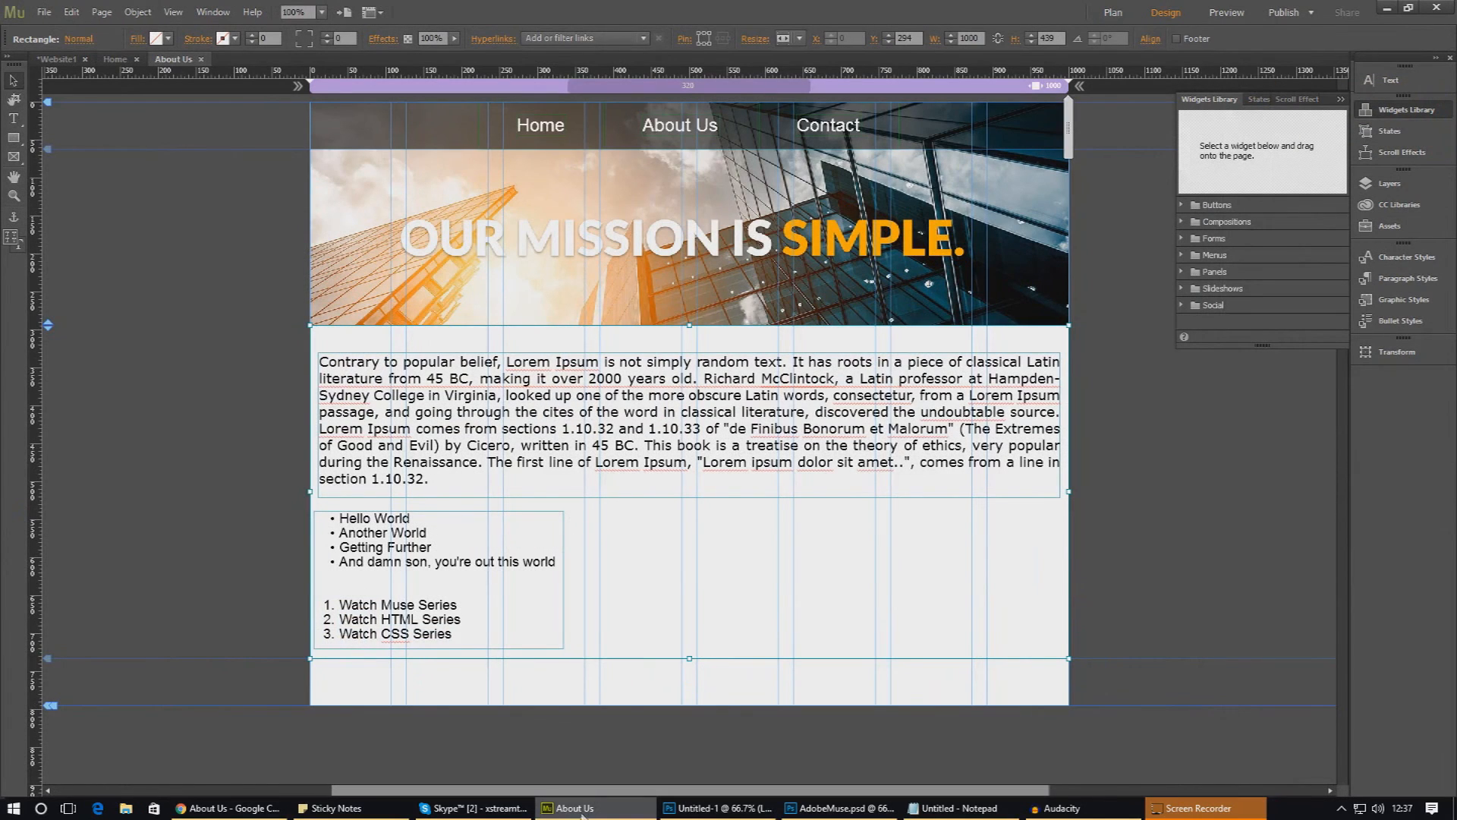
Preview the website in the browser once more
click(43, 13)
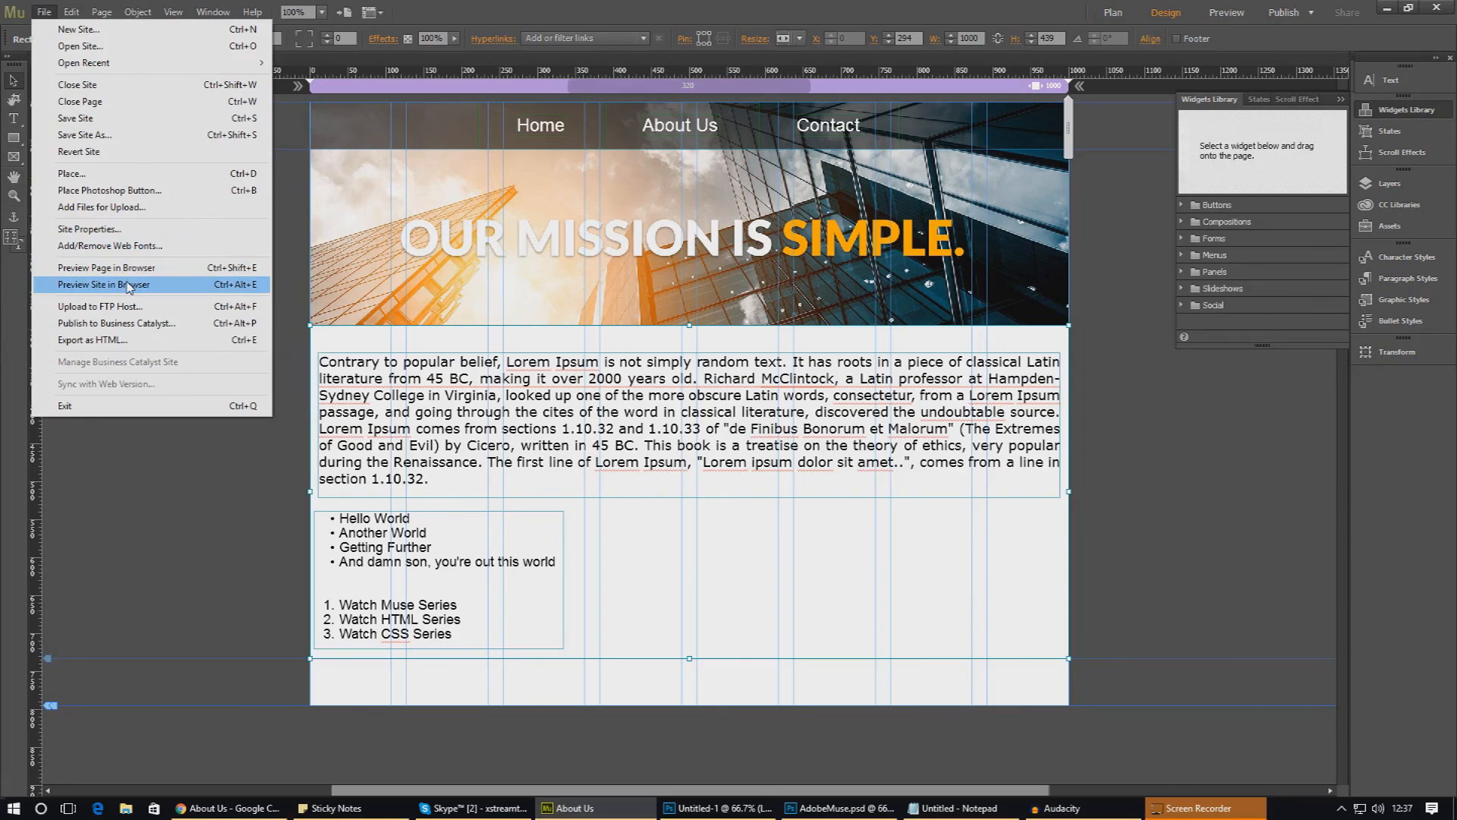